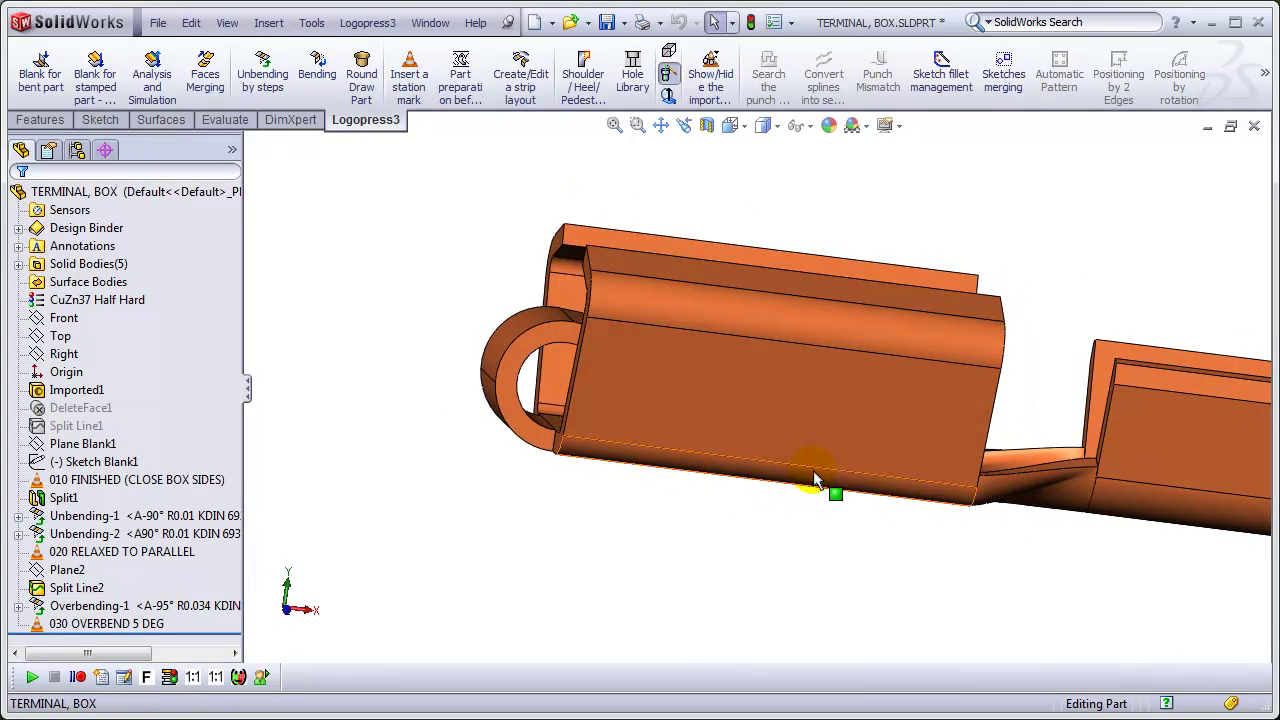
# - Apply a Relax Springback/Radius Change step (-5°, radius 0.034 in) to the curled ring bend
pyautogui.click(262, 75)
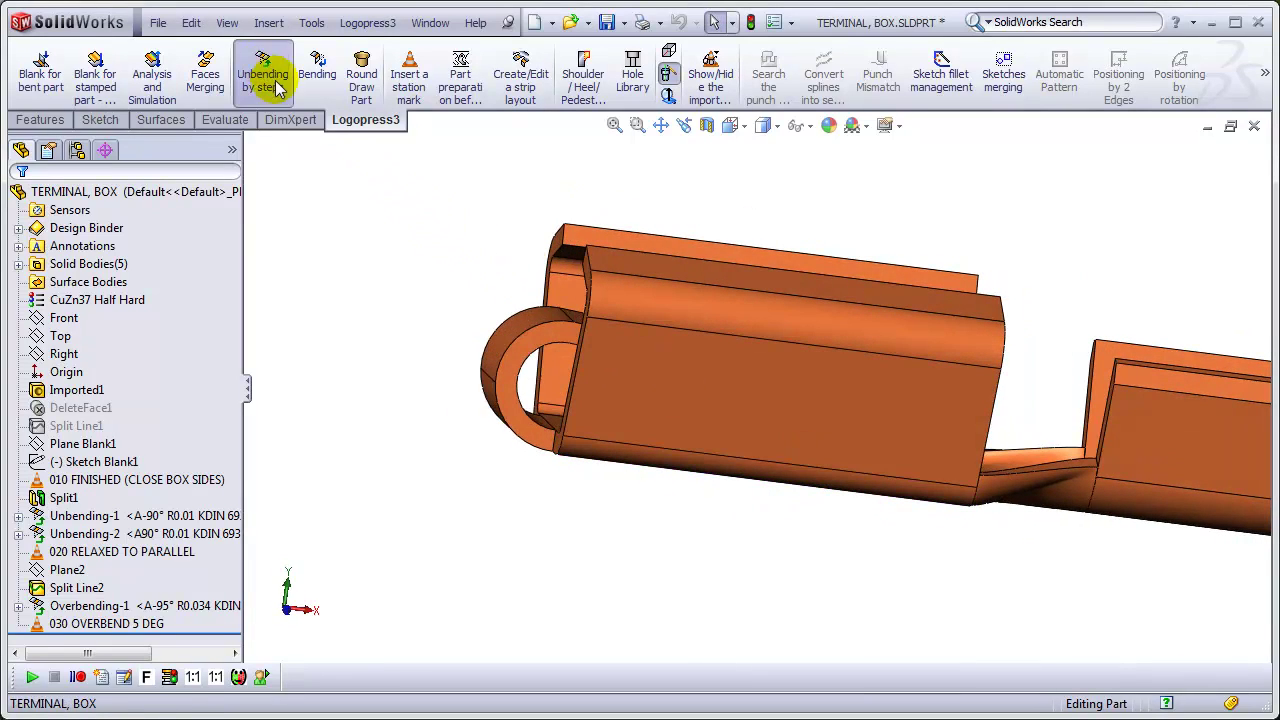
pyautogui.click(493, 352)
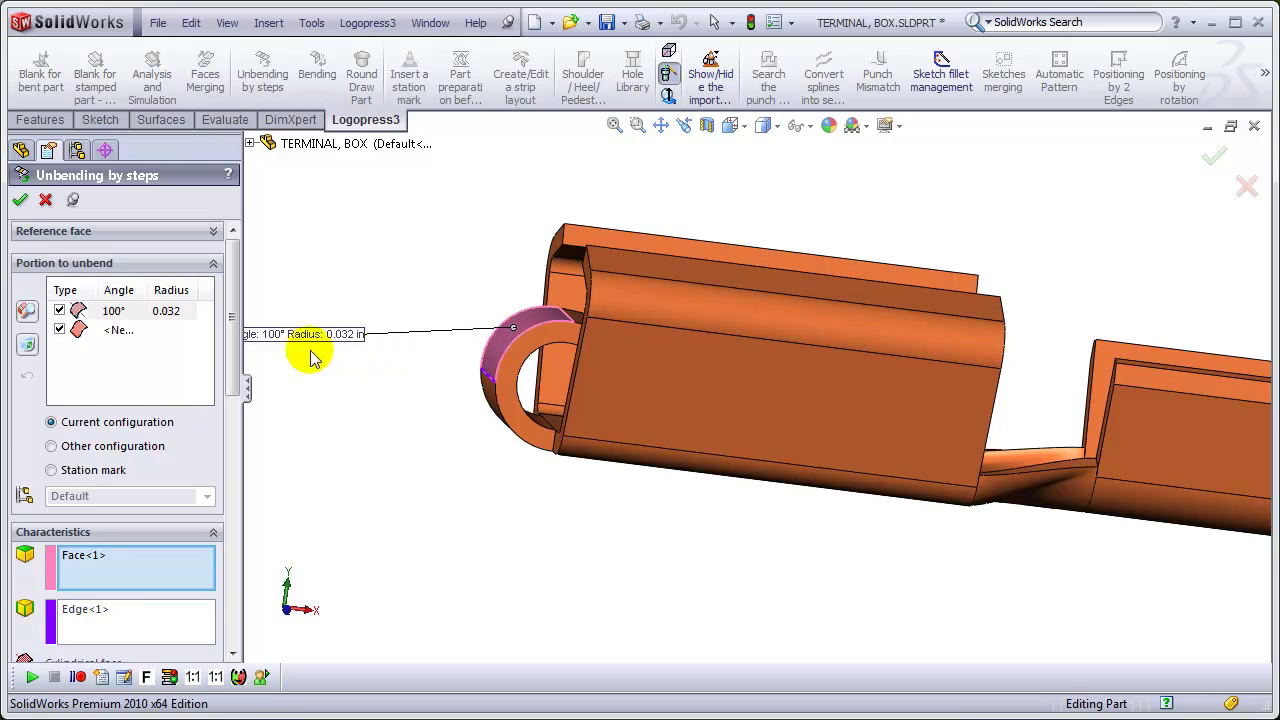
pyautogui.moveTo(234, 346); pyautogui.dragTo(229, 580)
pyautogui.click(110, 427)
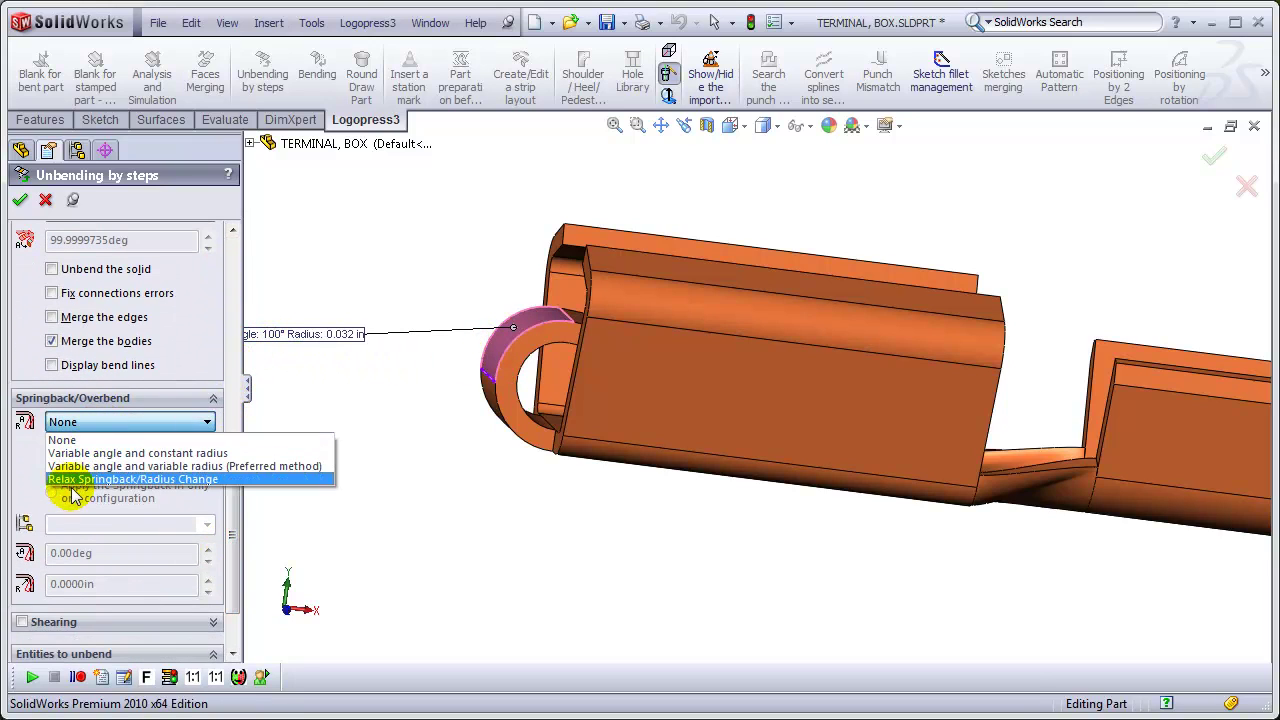
pyautogui.click(74, 480)
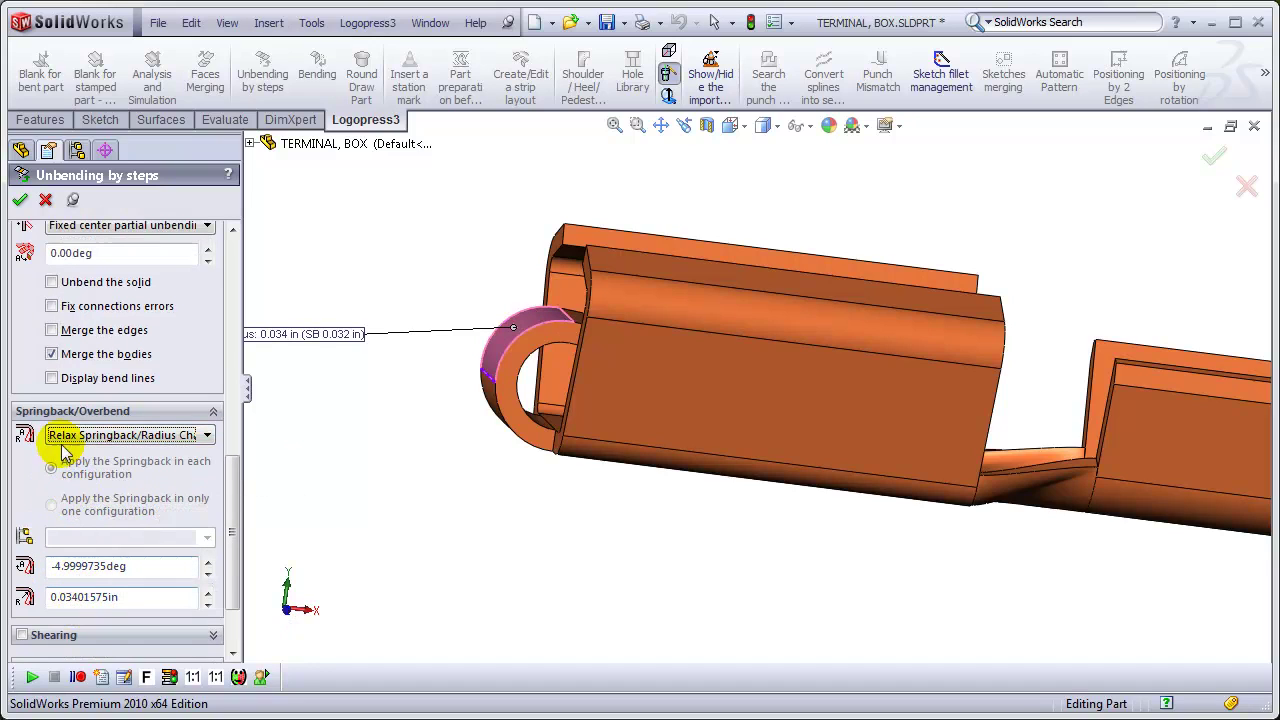
pyautogui.click(20, 203)
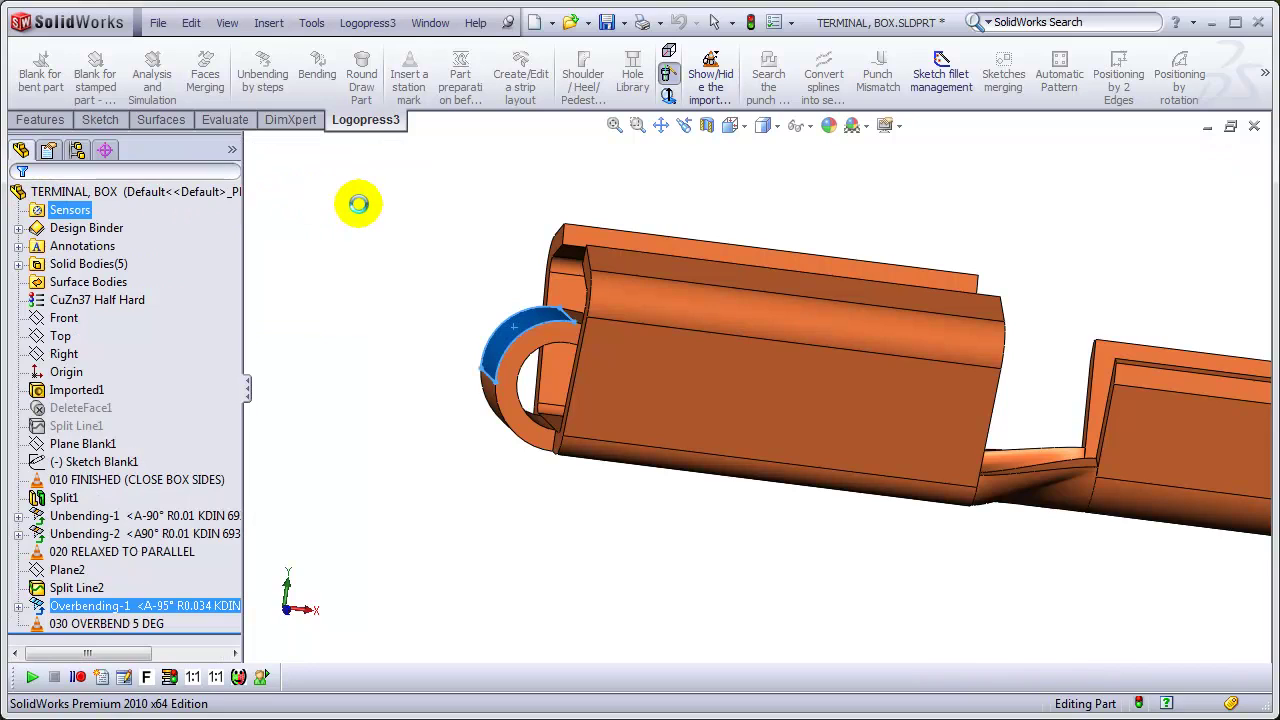
pyautogui.press('Return')
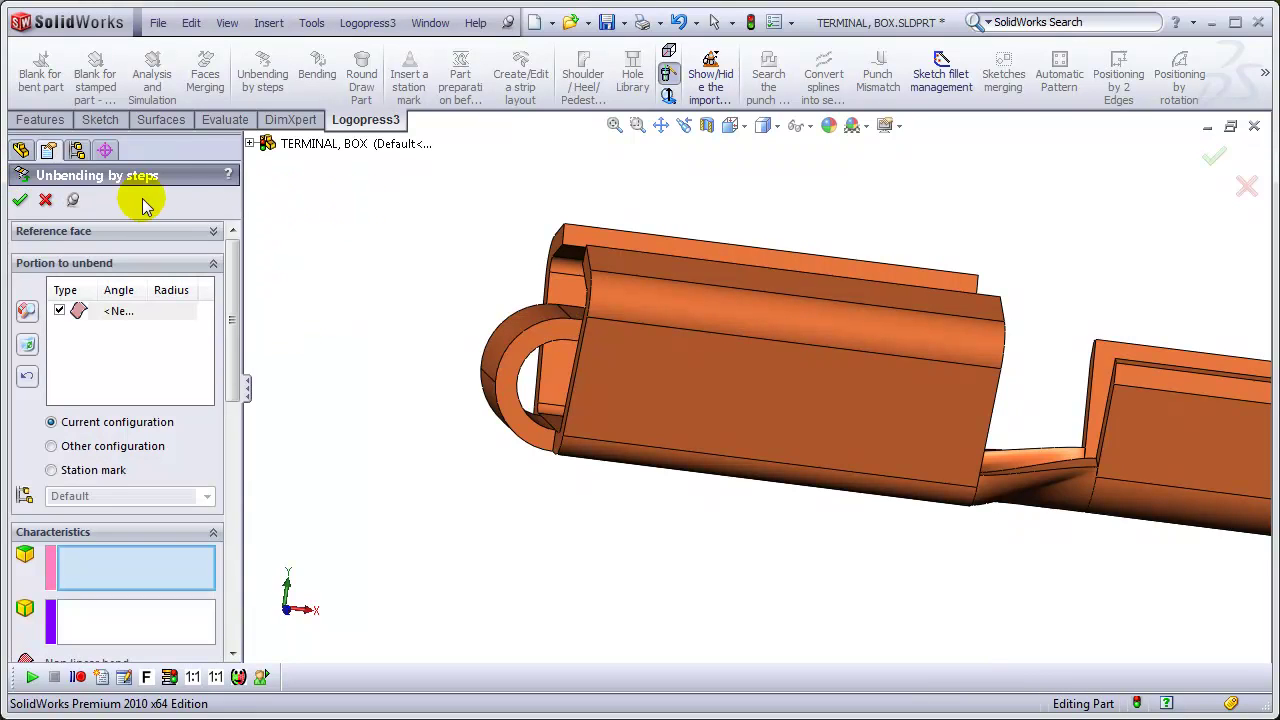
# - Partially unbend the curled 95° bend to 45° using Fixed center partial unbending
pyautogui.click(20, 199)
pyautogui.moveTo(370, 293)
pyautogui.mouseDown(button='middle')
pyautogui.moveTo(406, 377)
pyautogui.moveTo(357, 280)
pyautogui.moveTo(343, 279)
pyautogui.moveTo(372, 288)
pyautogui.mouseUp(button='middle')
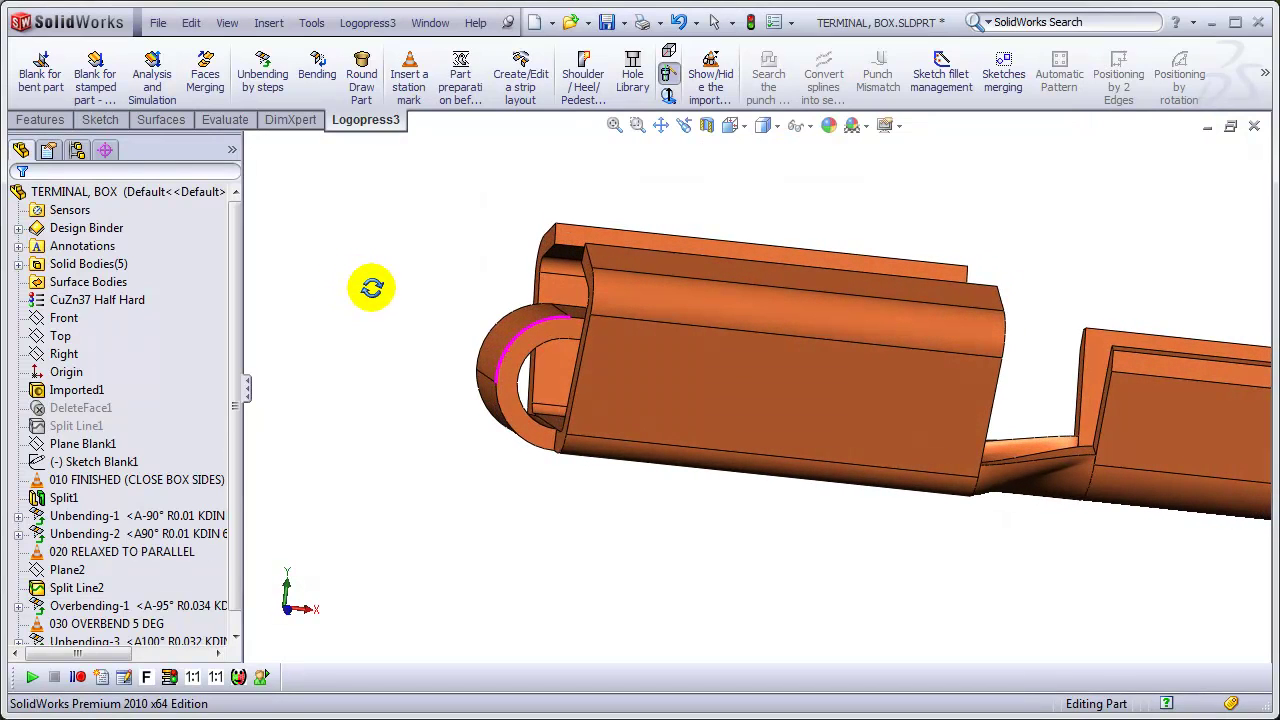
pyautogui.click(263, 70)
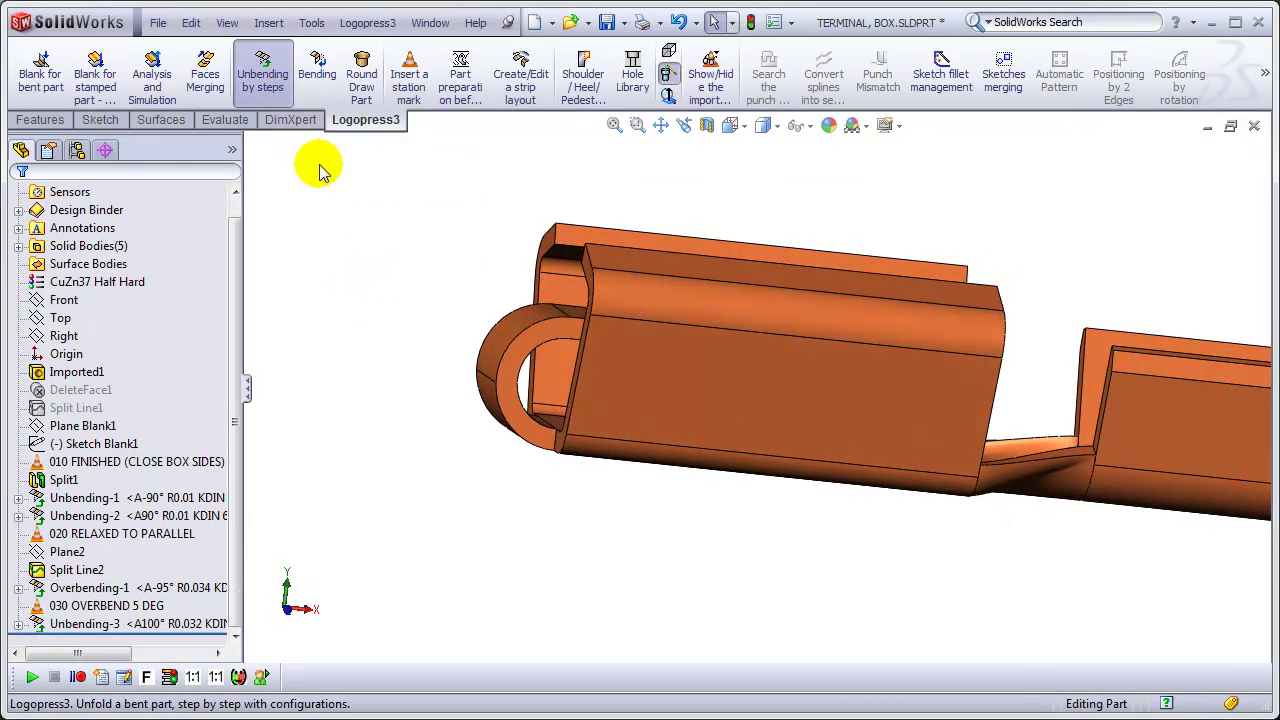
pyautogui.click(488, 365)
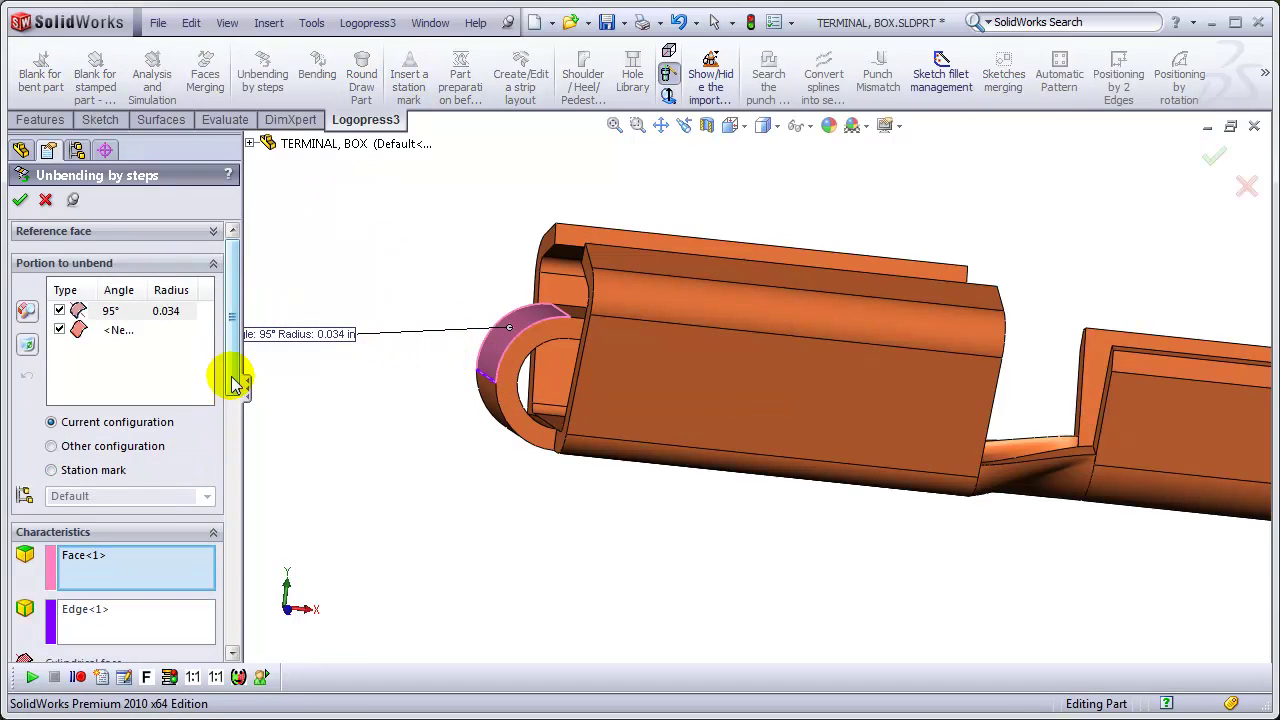
pyautogui.moveTo(234, 363); pyautogui.dragTo(240, 537)
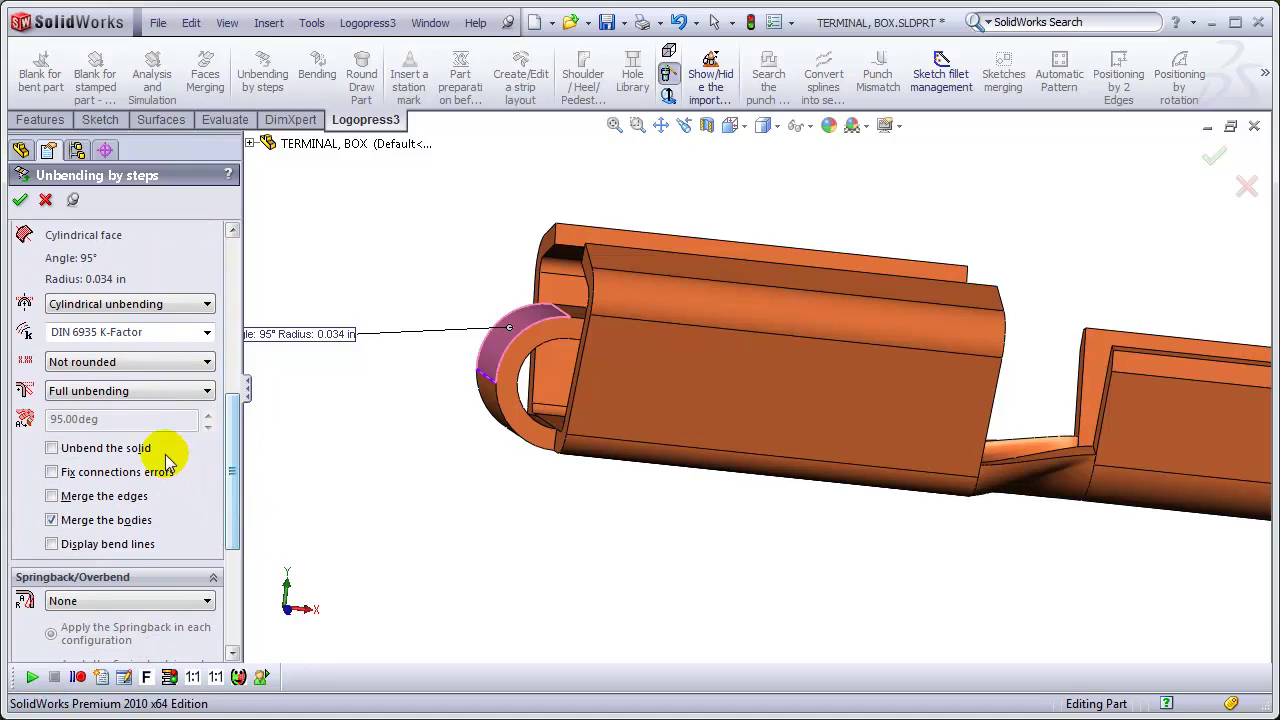
pyautogui.click(118, 391)
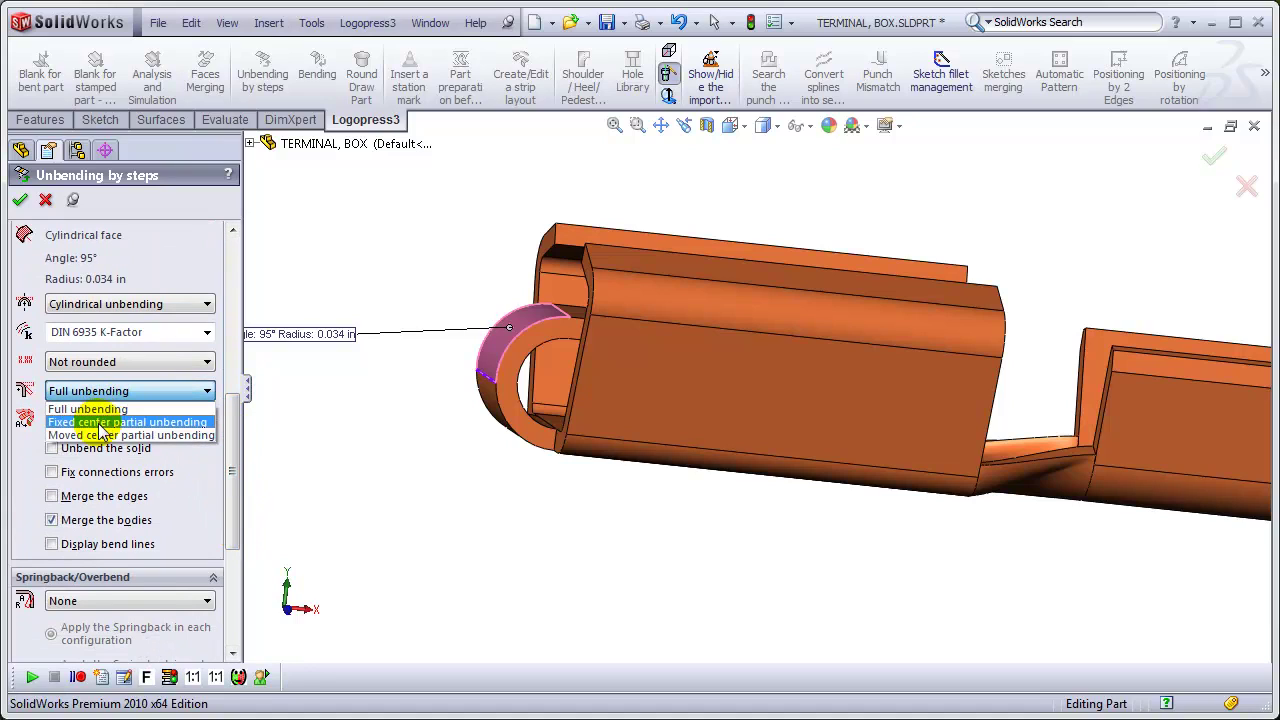
pyautogui.click(100, 424)
pyautogui.doubleClick(94, 419)
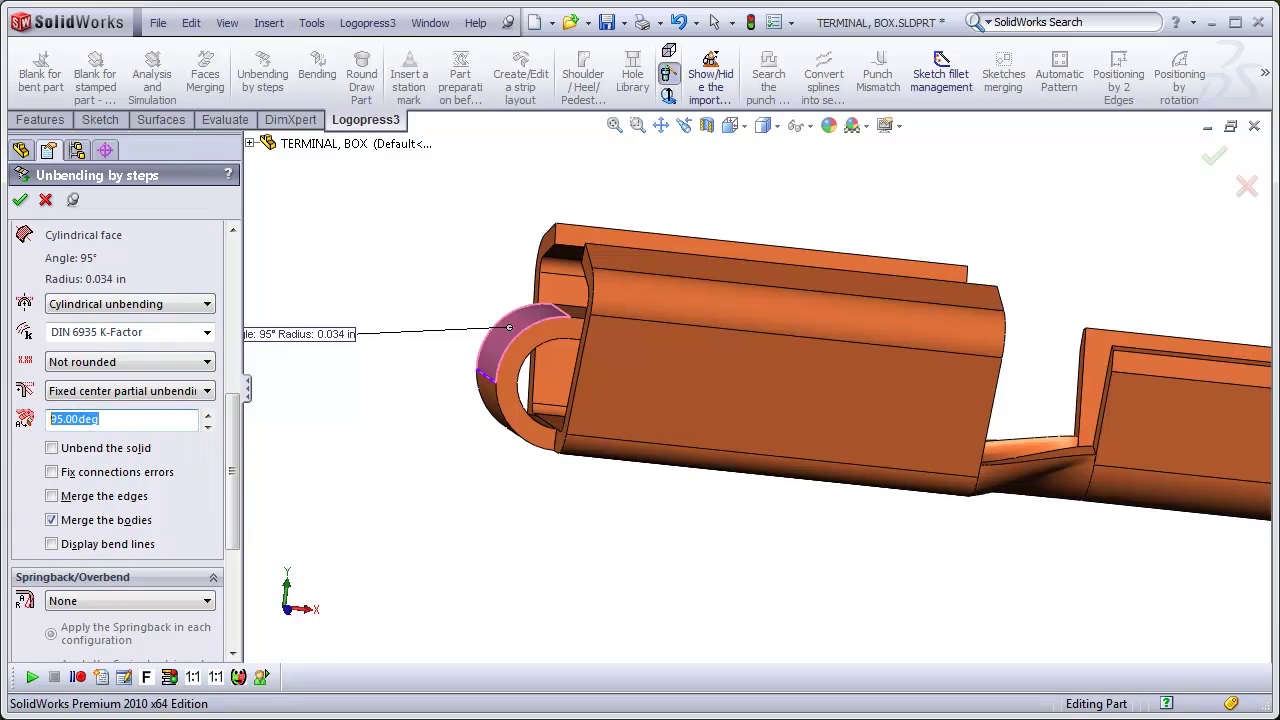
pyautogui.write('4')
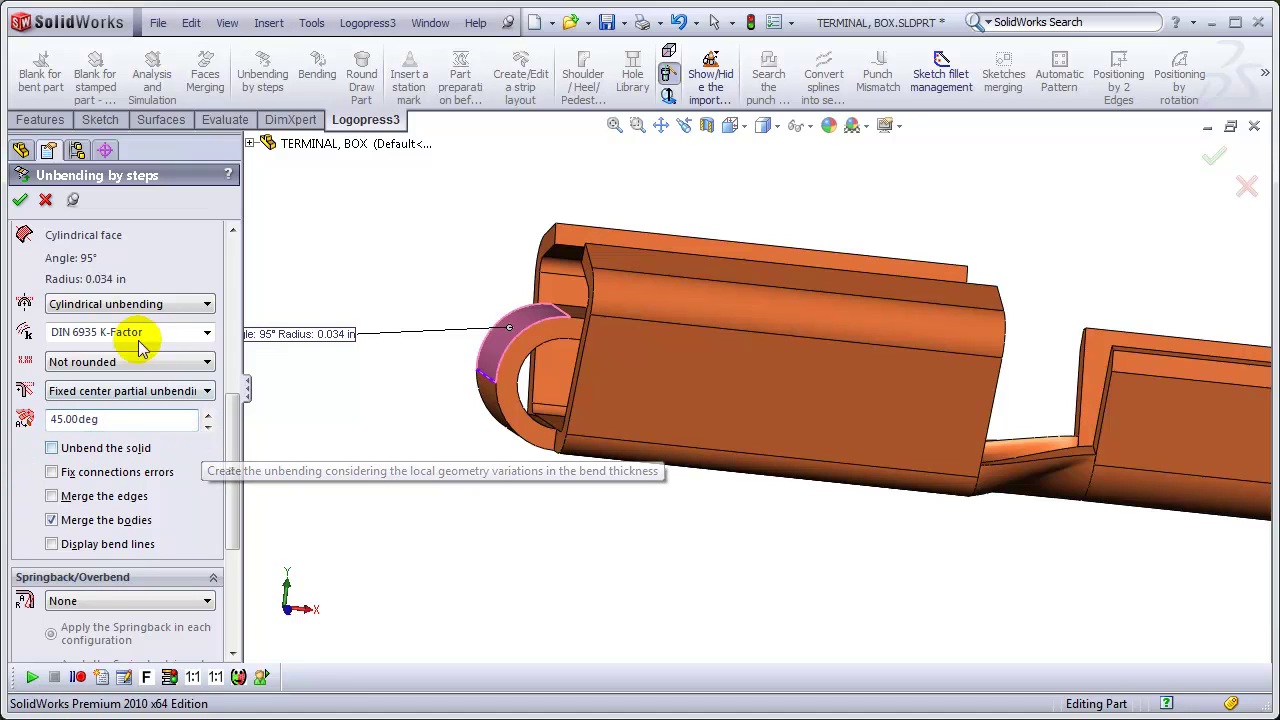
pyautogui.click(22, 201)
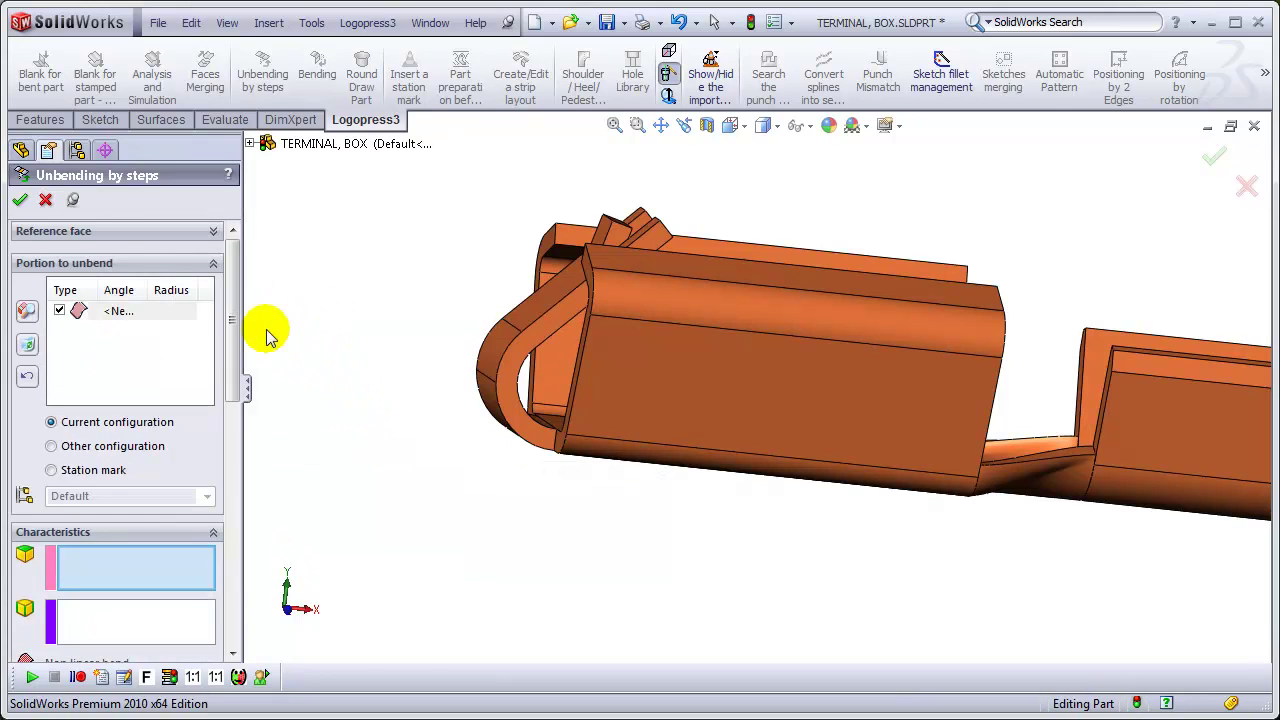
# - Add a station mark named '040 RELAXED TO 45 DEG'
pyautogui.click(22, 201)
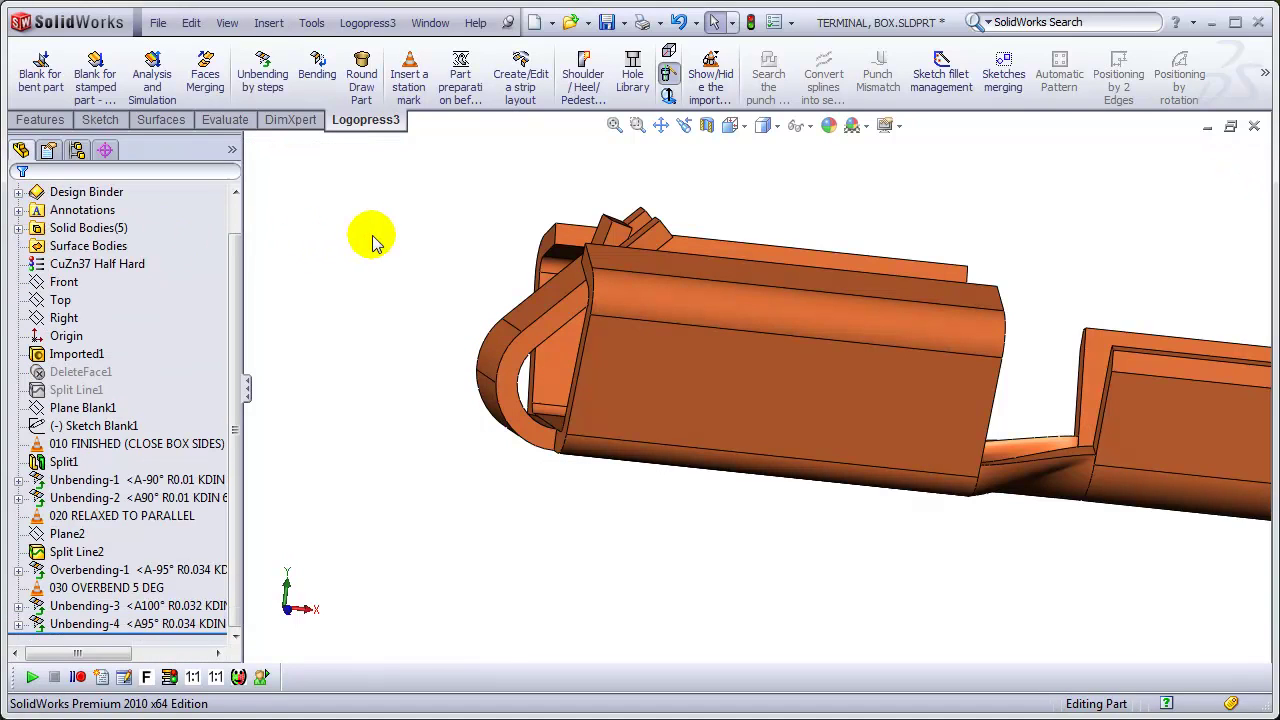
pyautogui.moveTo(657, 528)
pyautogui.mouseDown(button='middle')
pyautogui.moveTo(634, 500)
pyautogui.moveTo(668, 507)
pyautogui.mouseUp(button='middle')
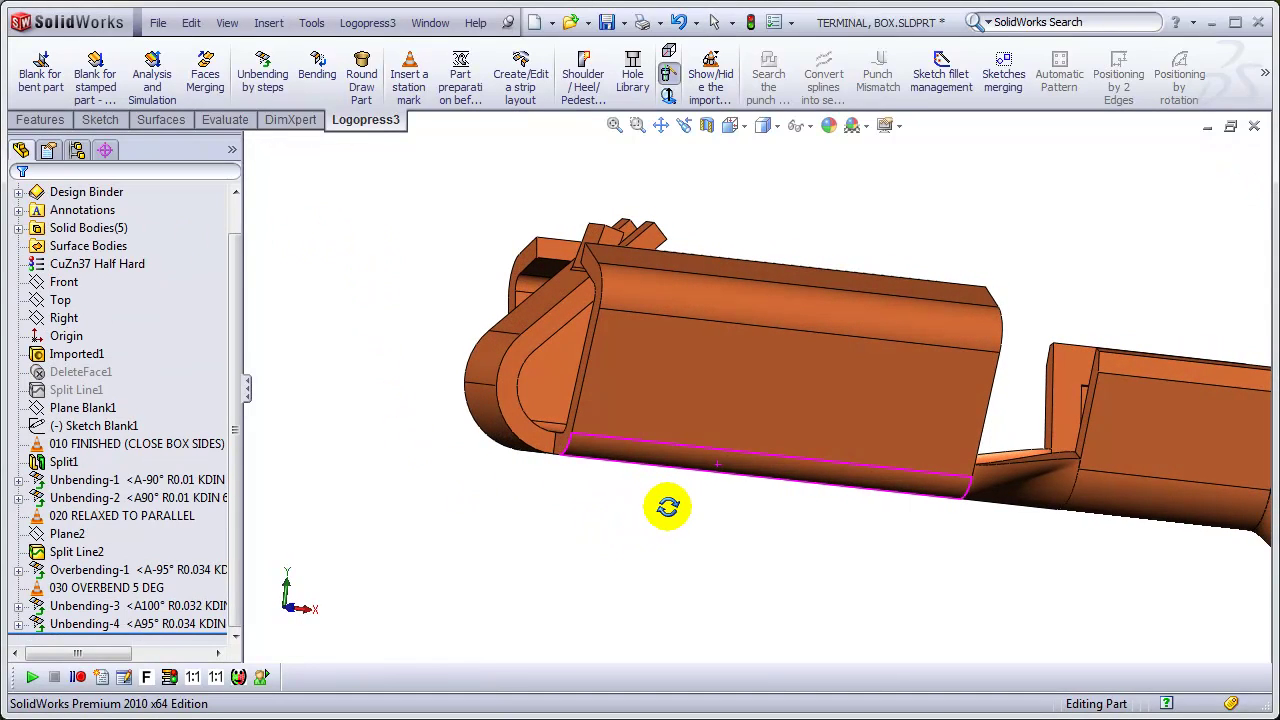
pyautogui.click(409, 80)
pyautogui.click(95, 625)
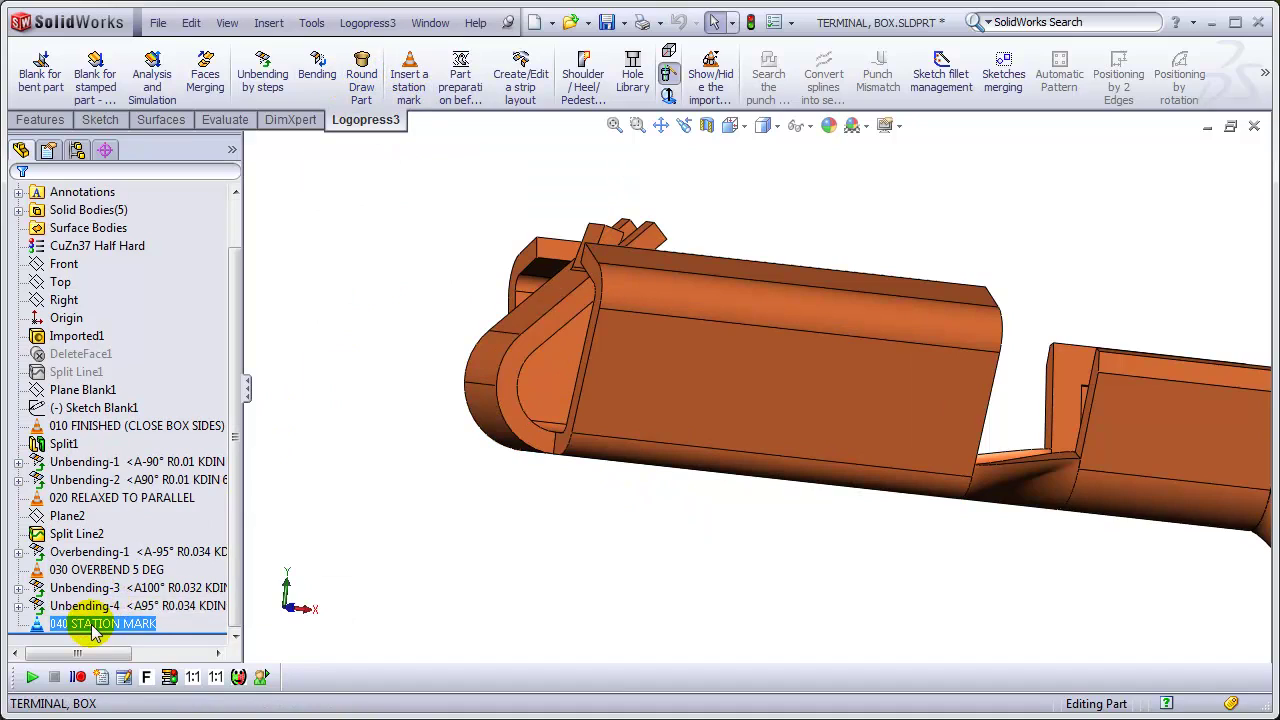
pyautogui.moveTo(160, 620); pyautogui.dragTo(92, 624)
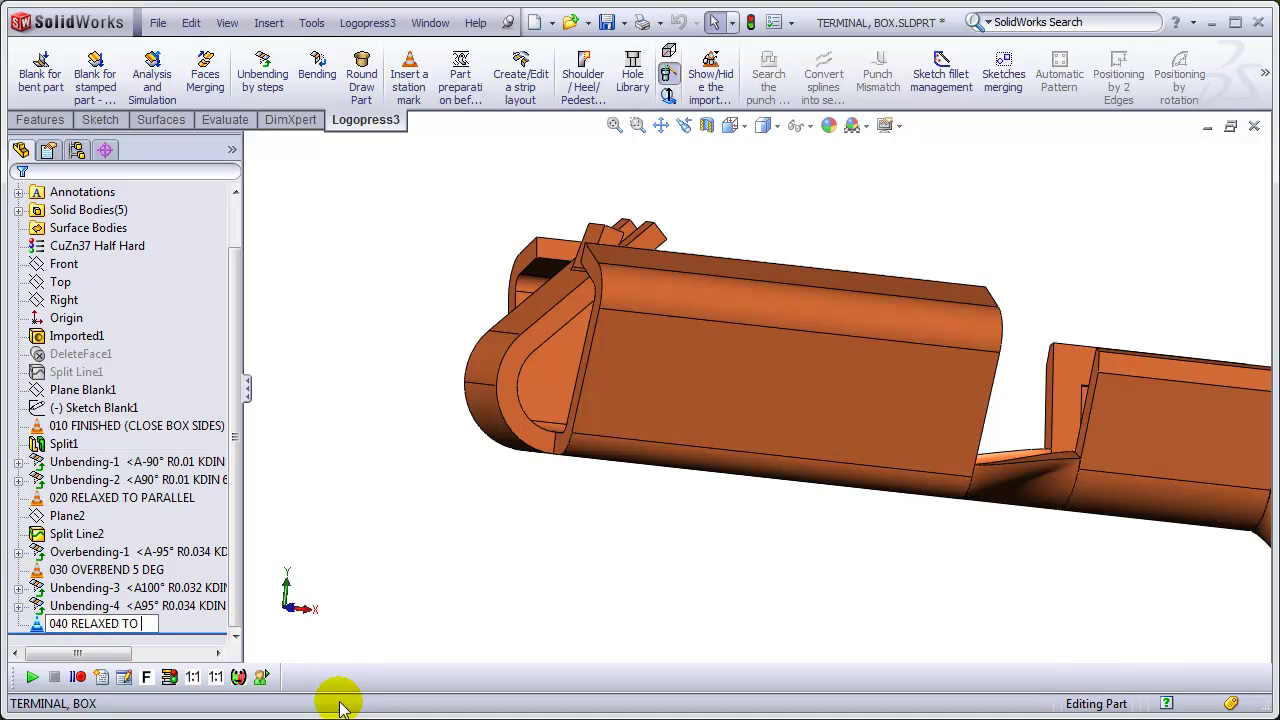
pyautogui.write('G')
pyautogui.press('Return')
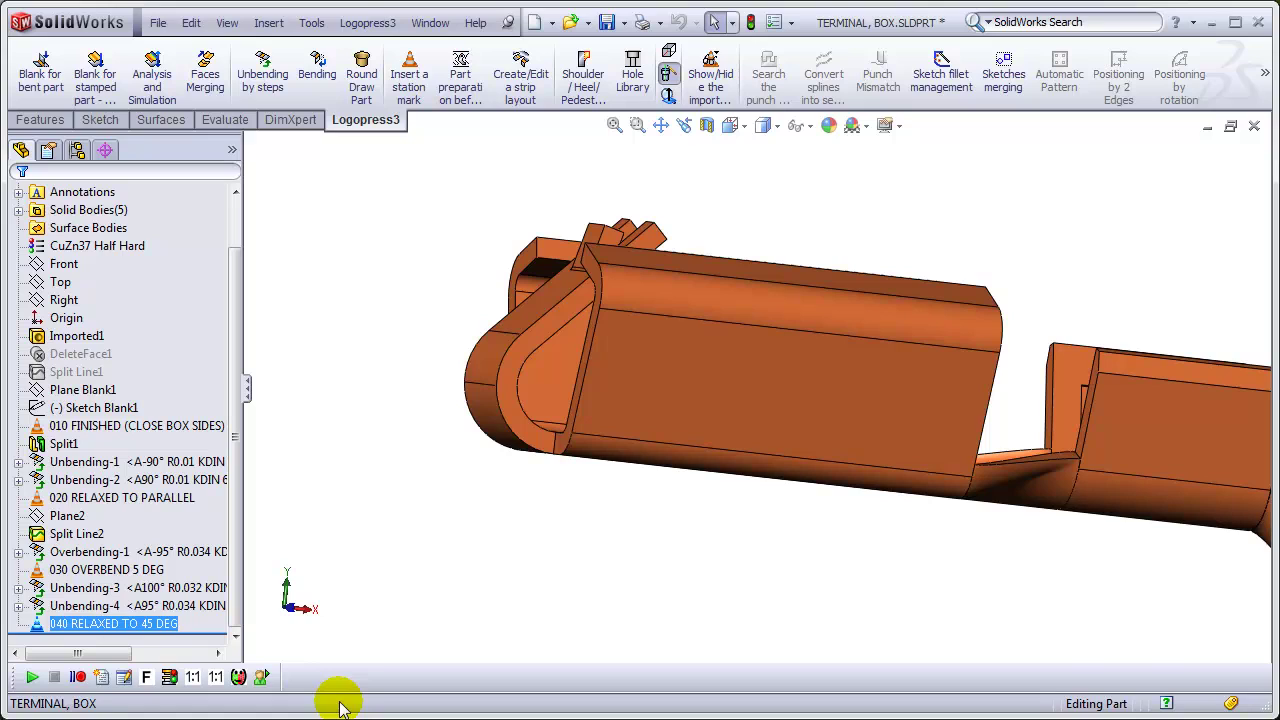
pyautogui.click(386, 314)
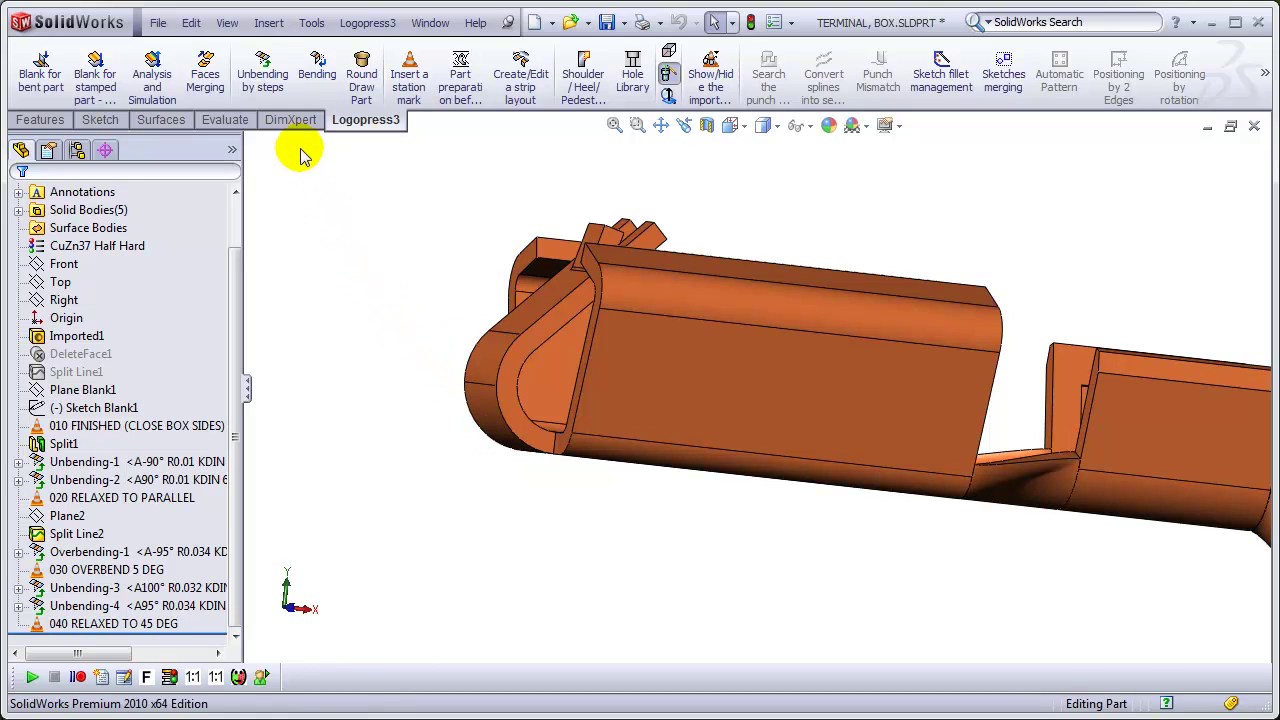
# - Overbend the 50° bend with a 5° variable-angle, variable-radius springback
pyautogui.click(266, 86)
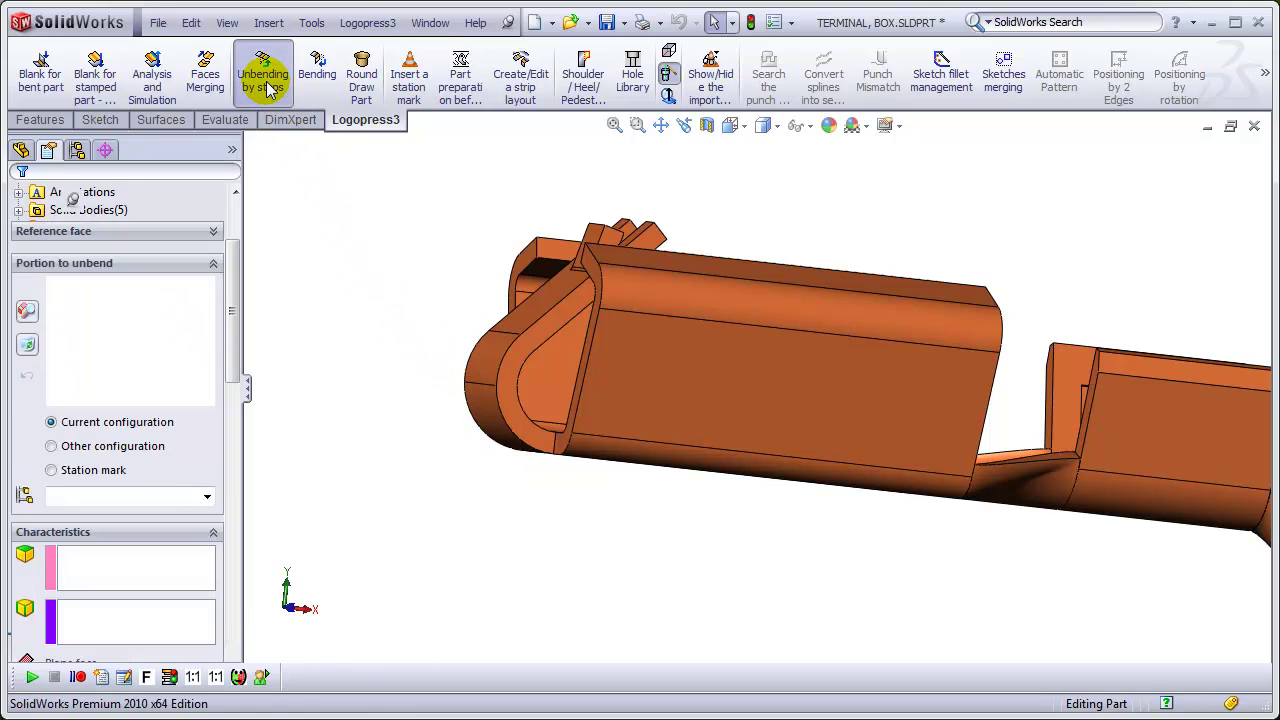
pyautogui.click(484, 385)
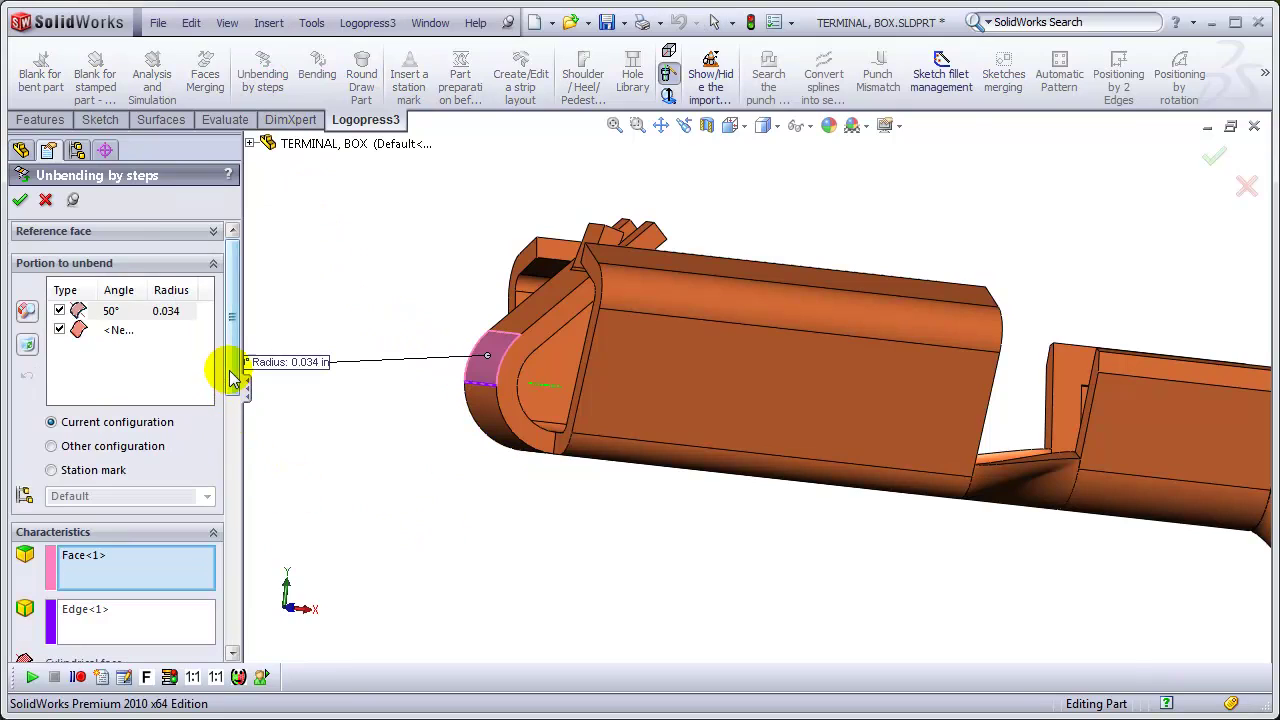
pyautogui.moveTo(237, 363); pyautogui.dragTo(232, 594)
pyautogui.click(92, 414)
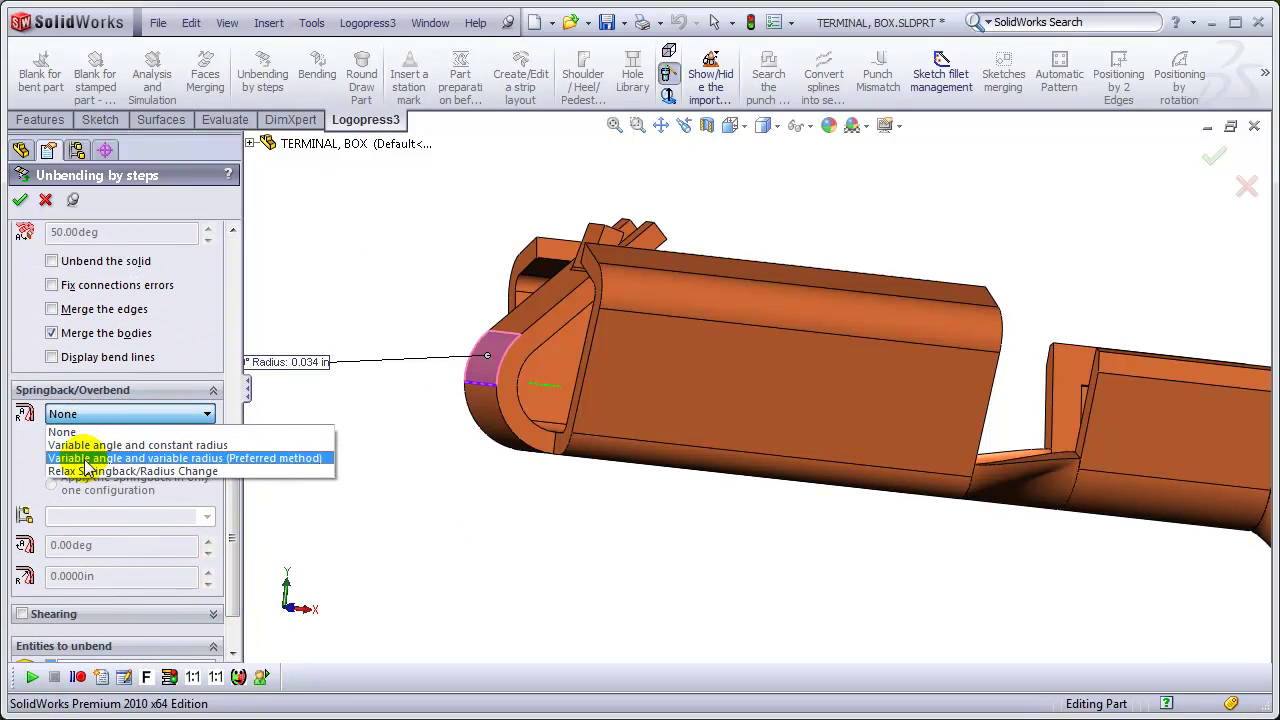
pyautogui.click(86, 459)
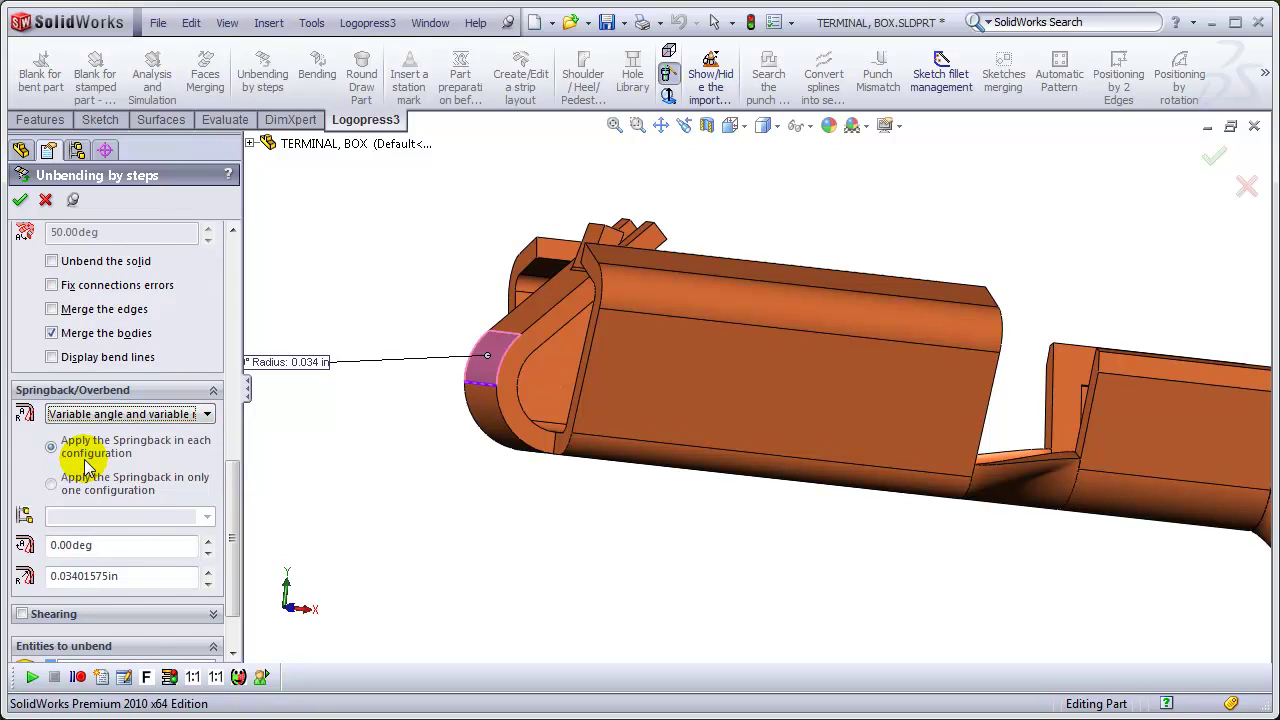
pyautogui.doubleClick(105, 545)
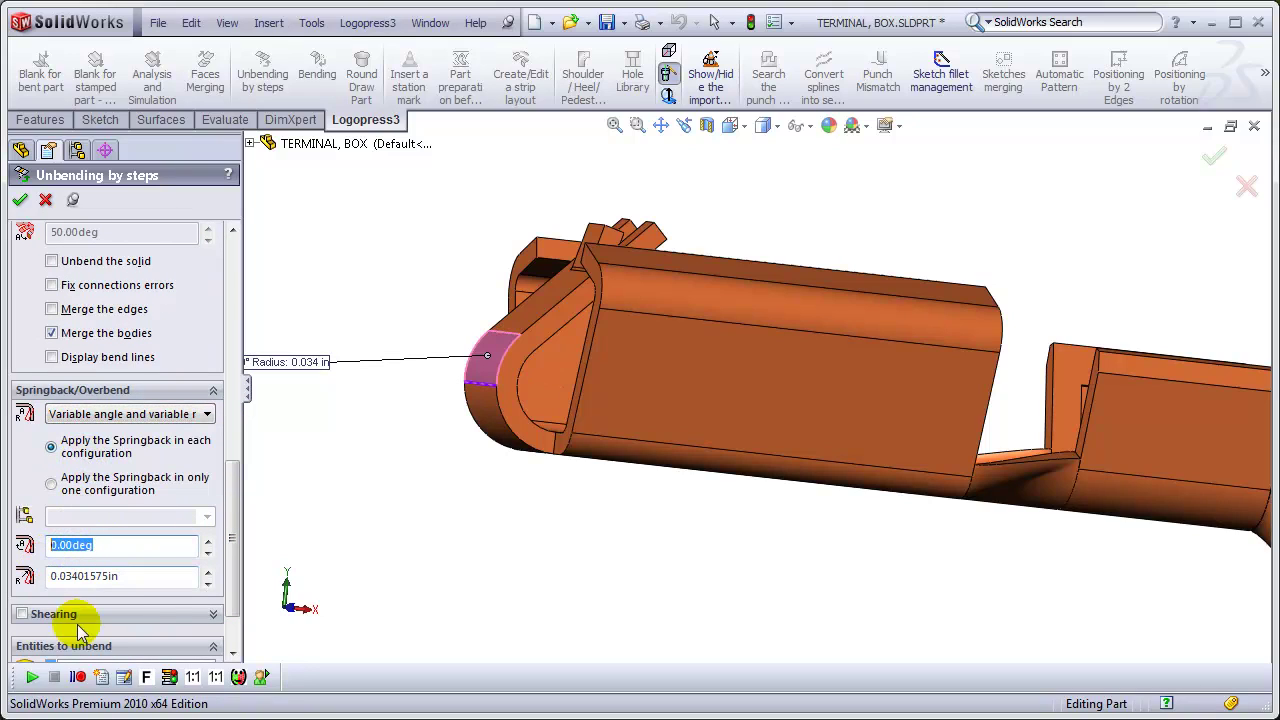
pyautogui.write('5')
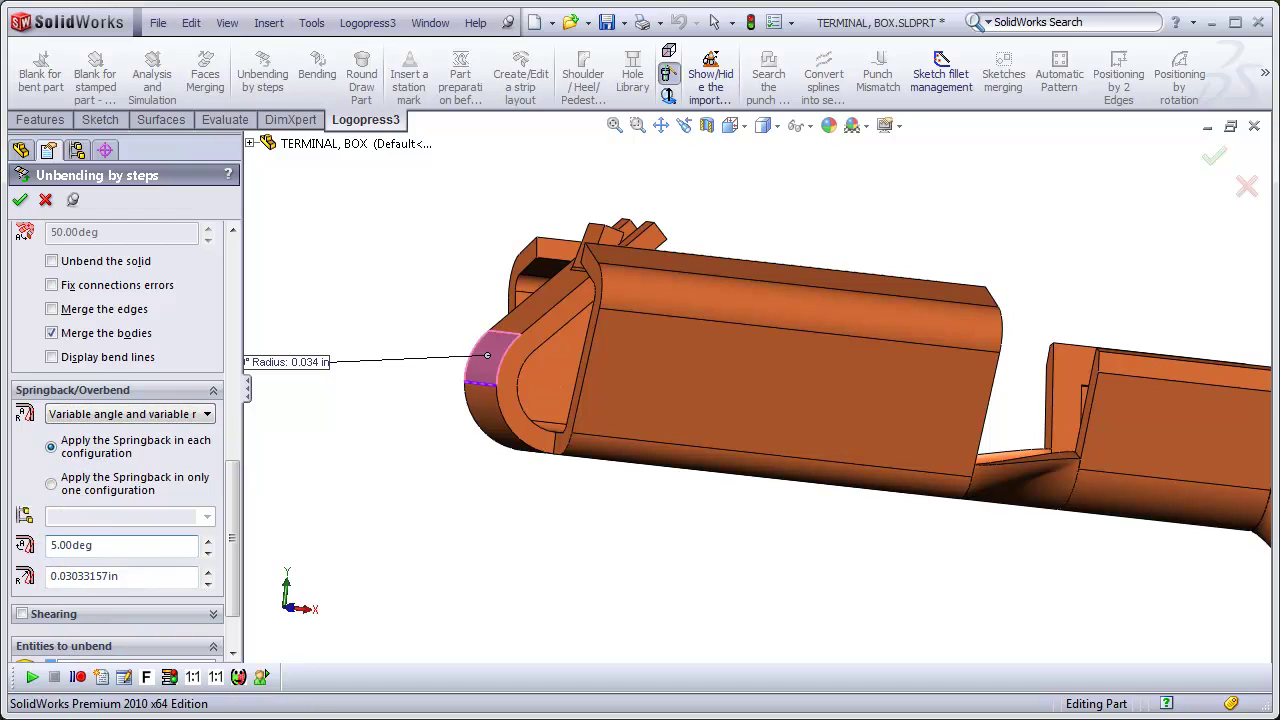
pyautogui.click(20, 200)
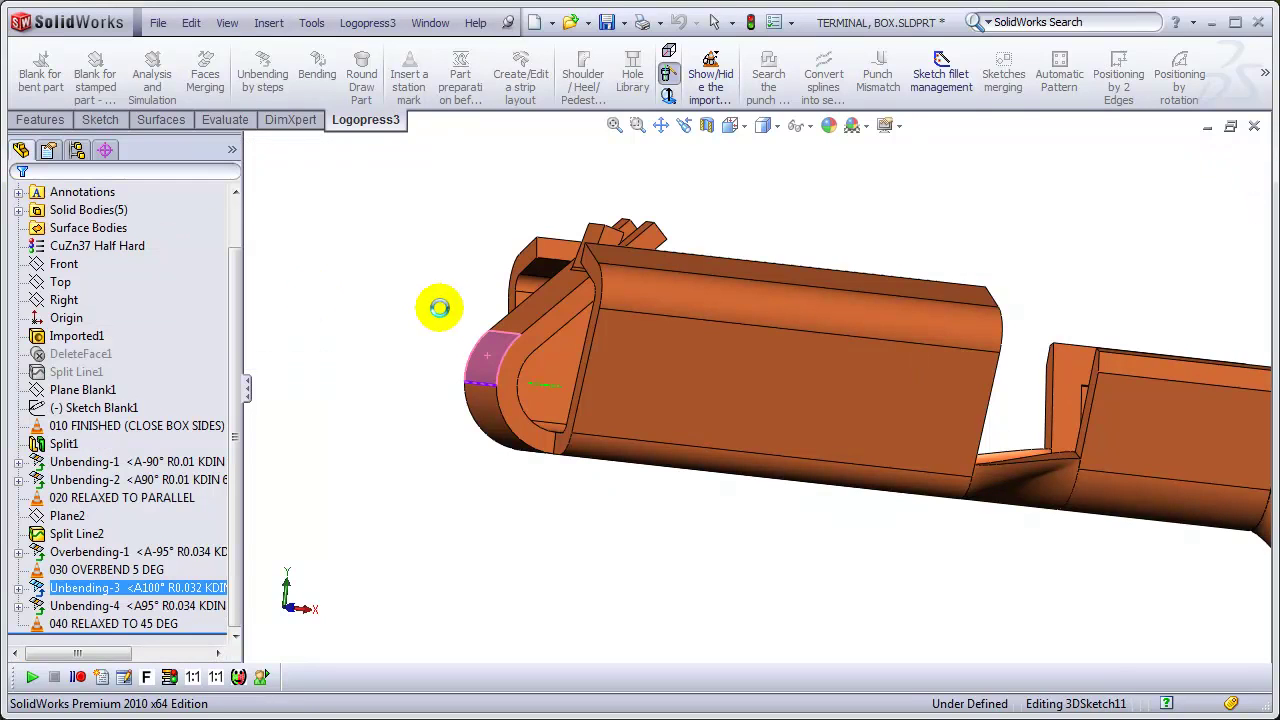
pyautogui.click(505, 345)
pyautogui.press('Return')
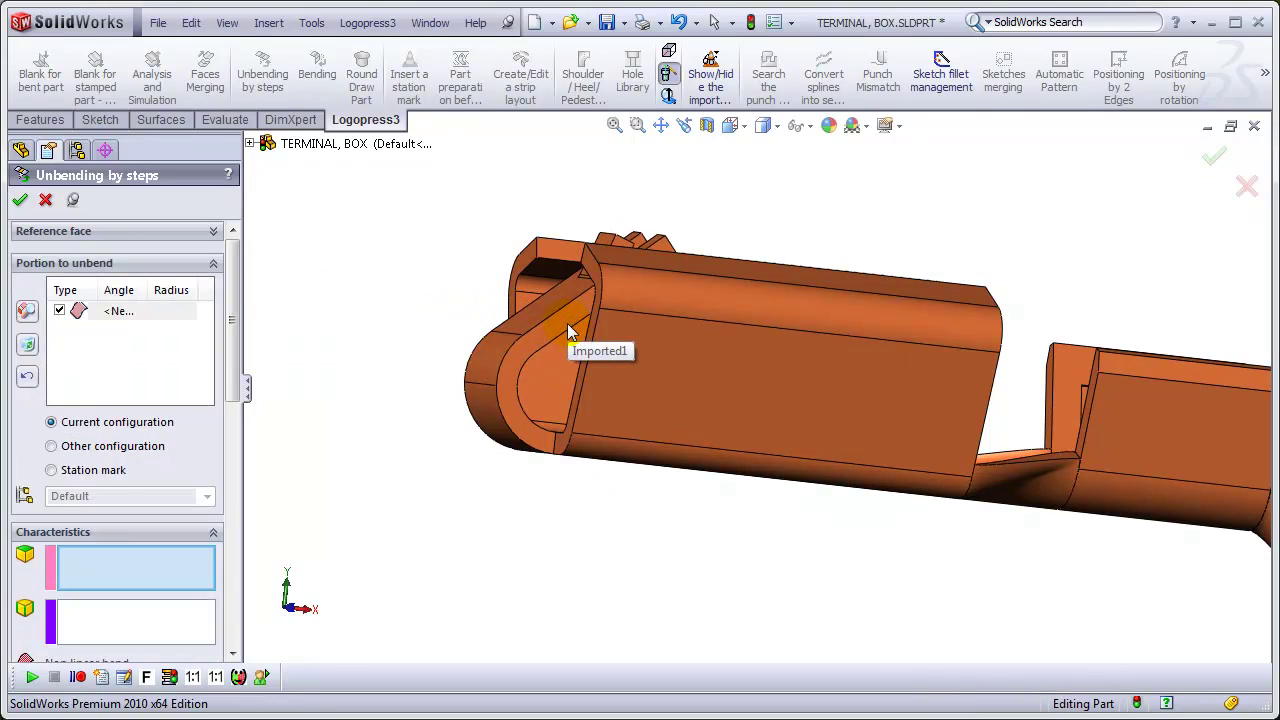
pyautogui.click(20, 200)
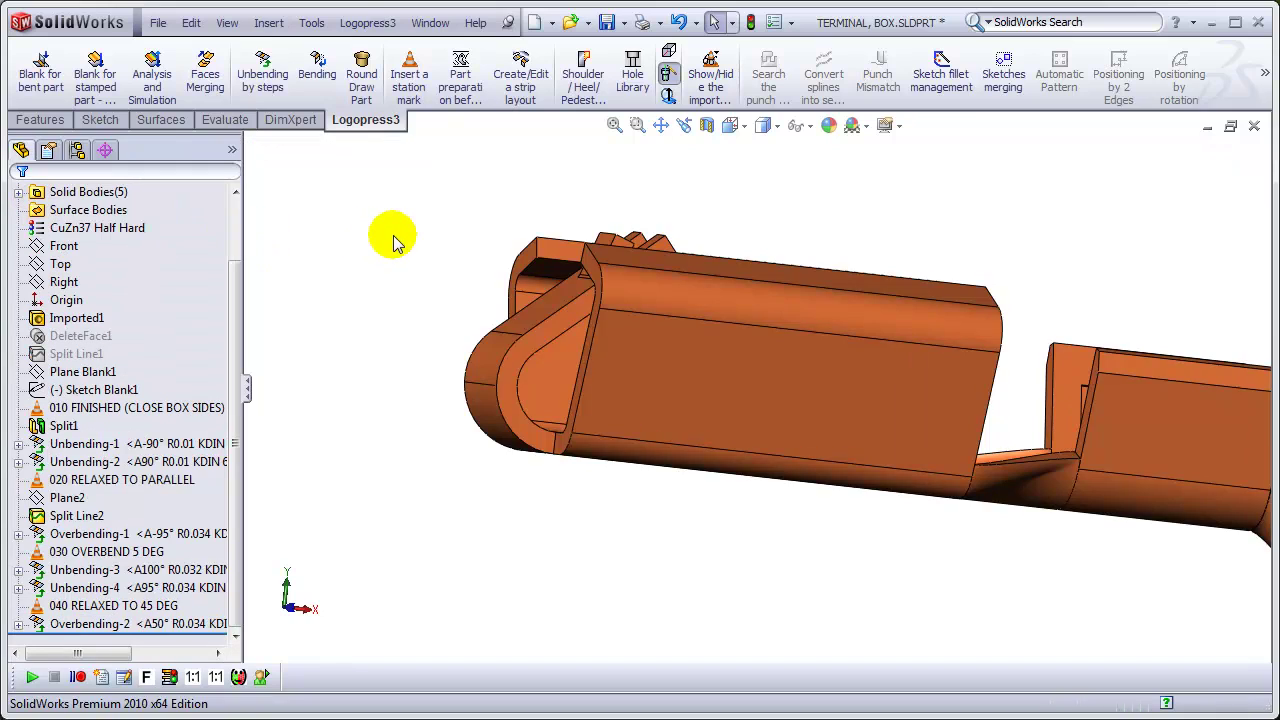
# - Add a station mark named '050 OVERBEND TO 40 DEG' after Overbending-2
pyautogui.click(409, 78)
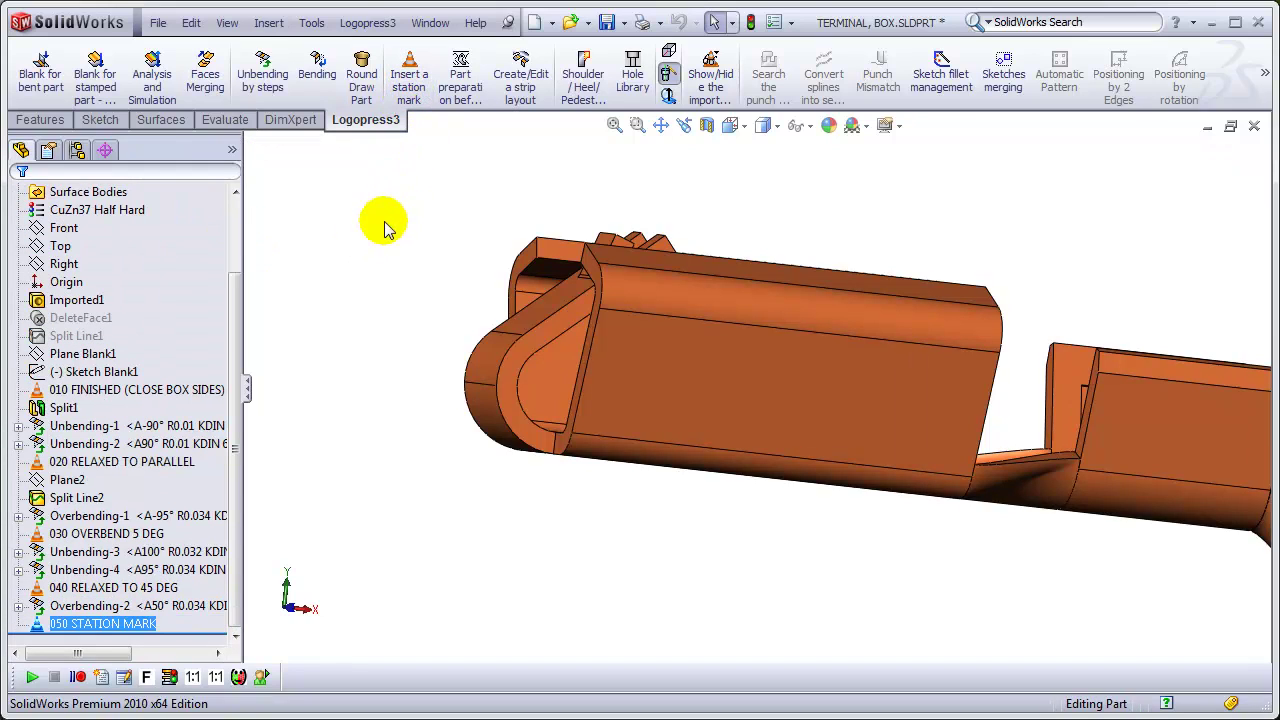
pyautogui.click(110, 623)
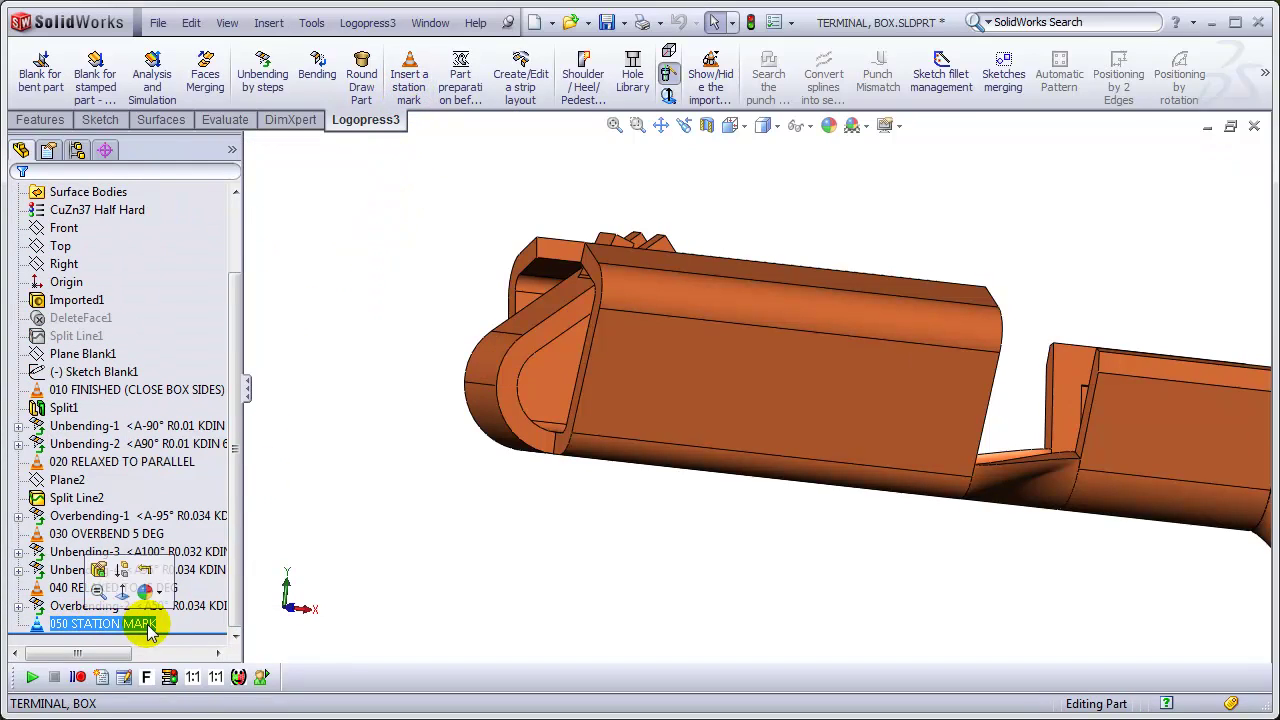
pyautogui.moveTo(170, 623); pyautogui.dragTo(70, 623)
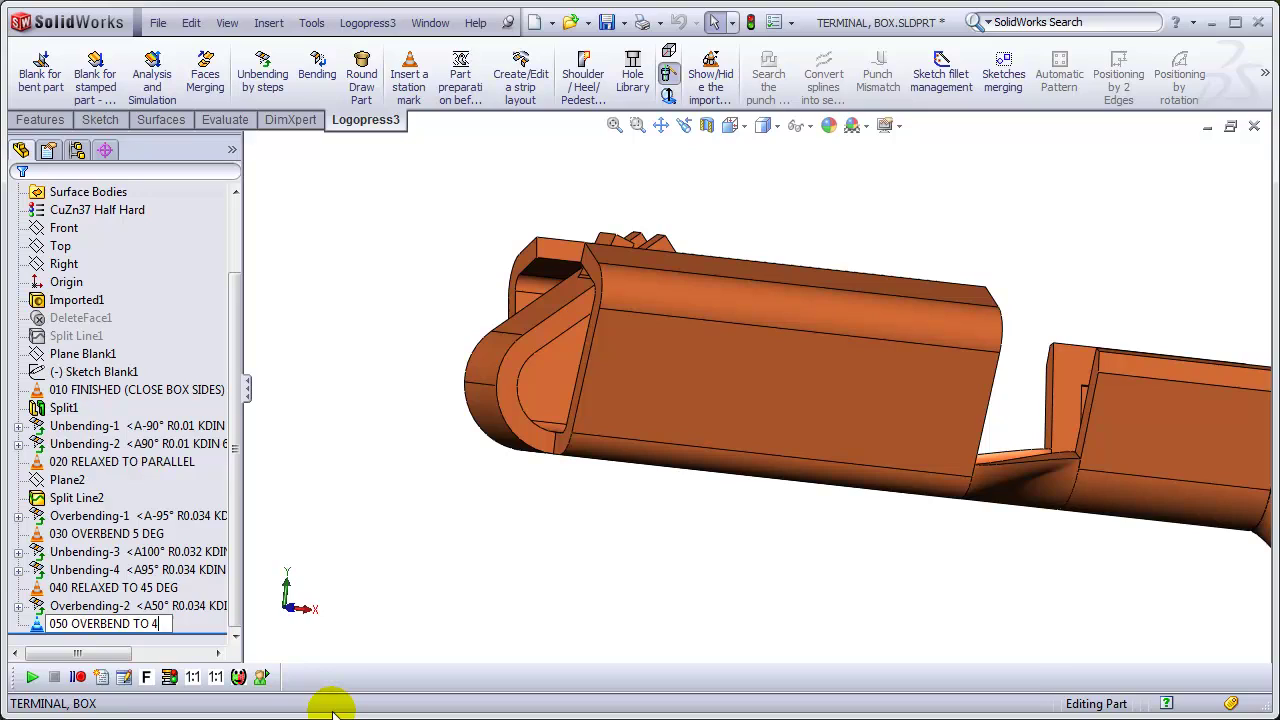
pyautogui.write('OVERBEND TO 40 DEG')
pyautogui.press('Return')
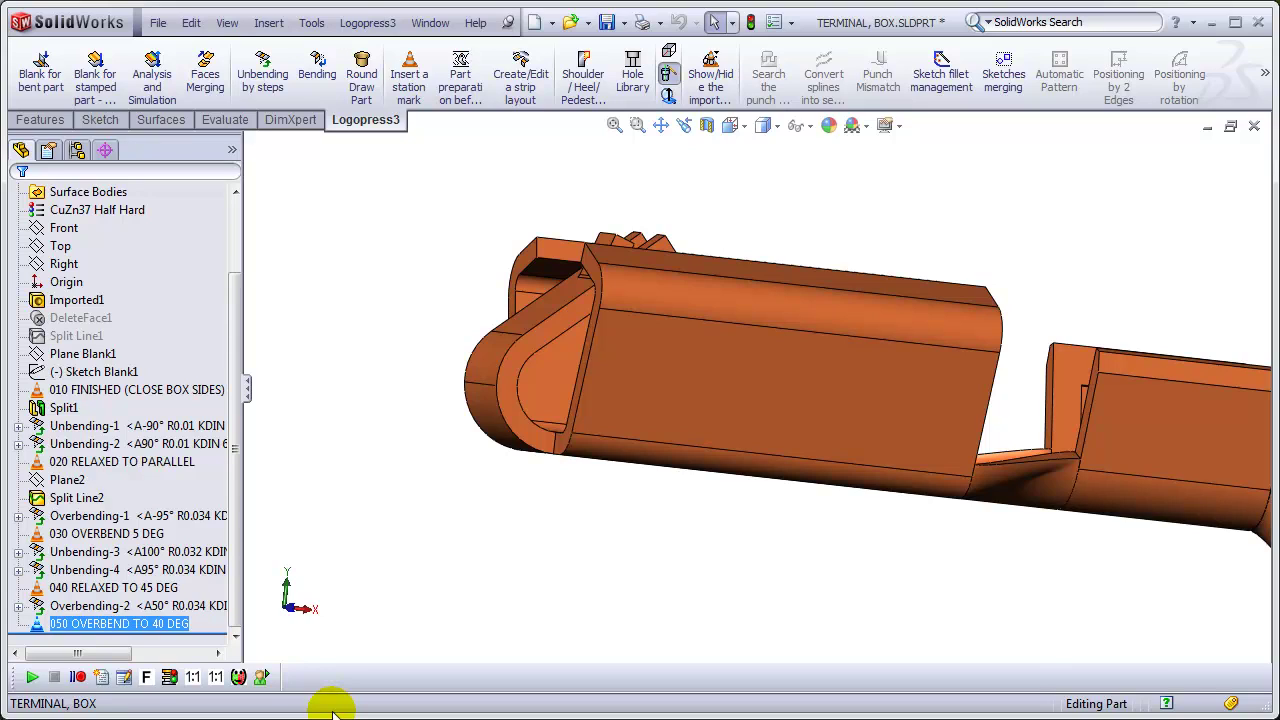
pyautogui.click(397, 340)
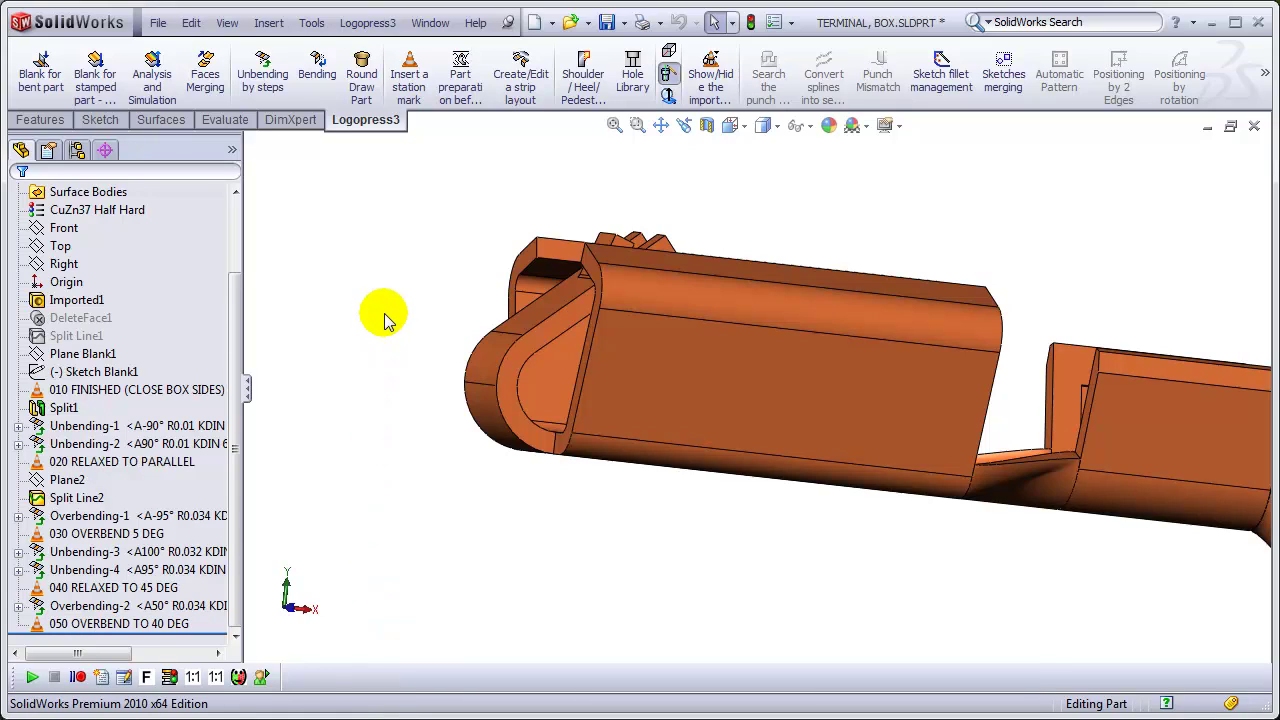
# - Unbend the curled end's bend by 55° as Unbending-5
pyautogui.click(270, 90)
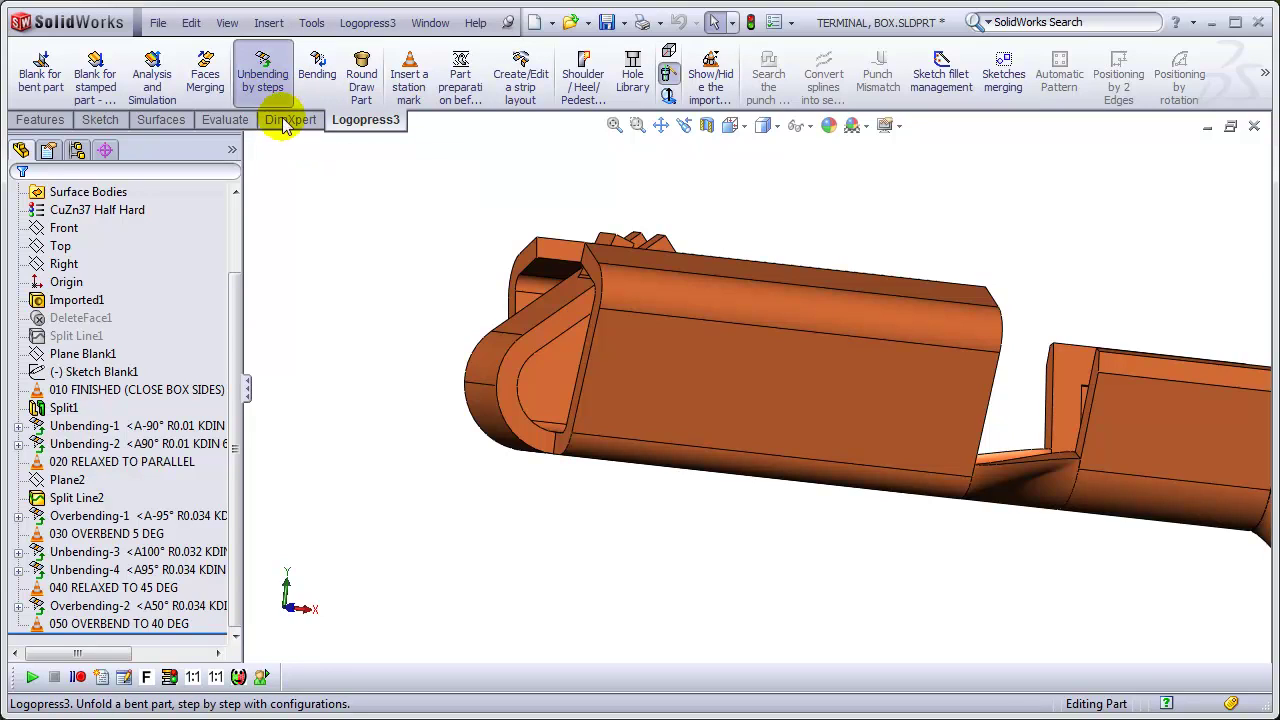
pyautogui.click(481, 383)
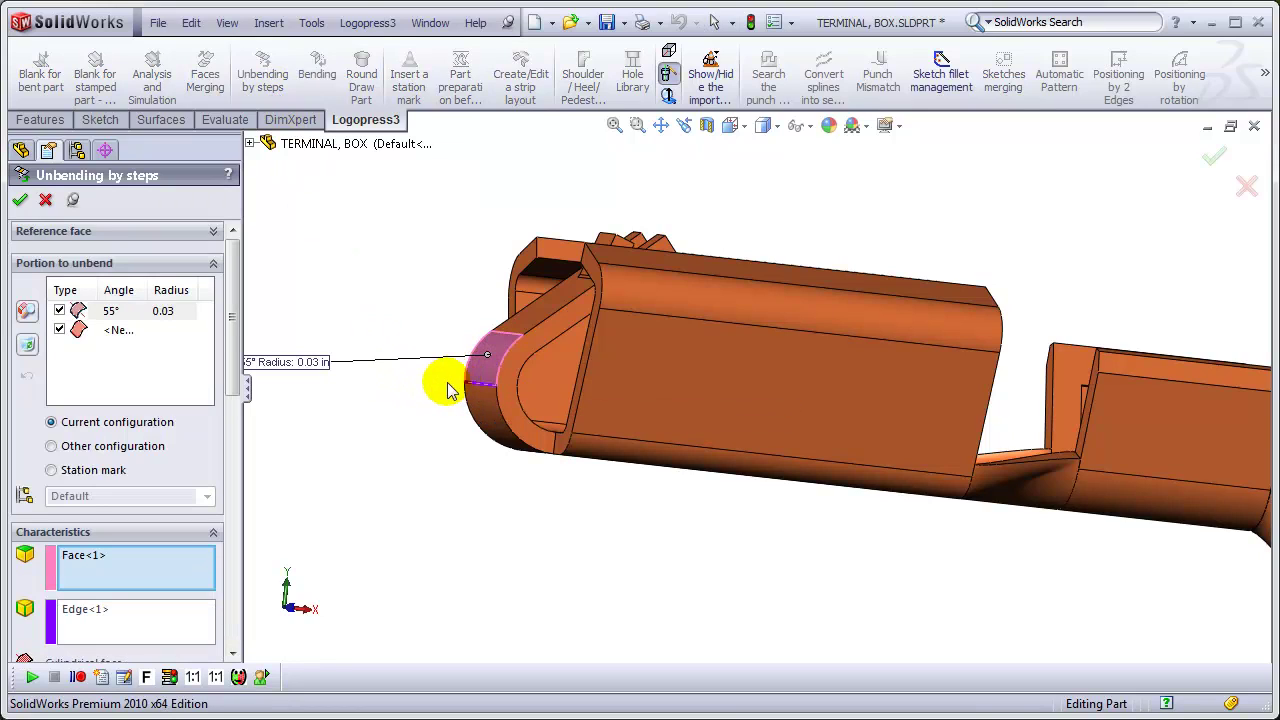
pyautogui.click(19, 201)
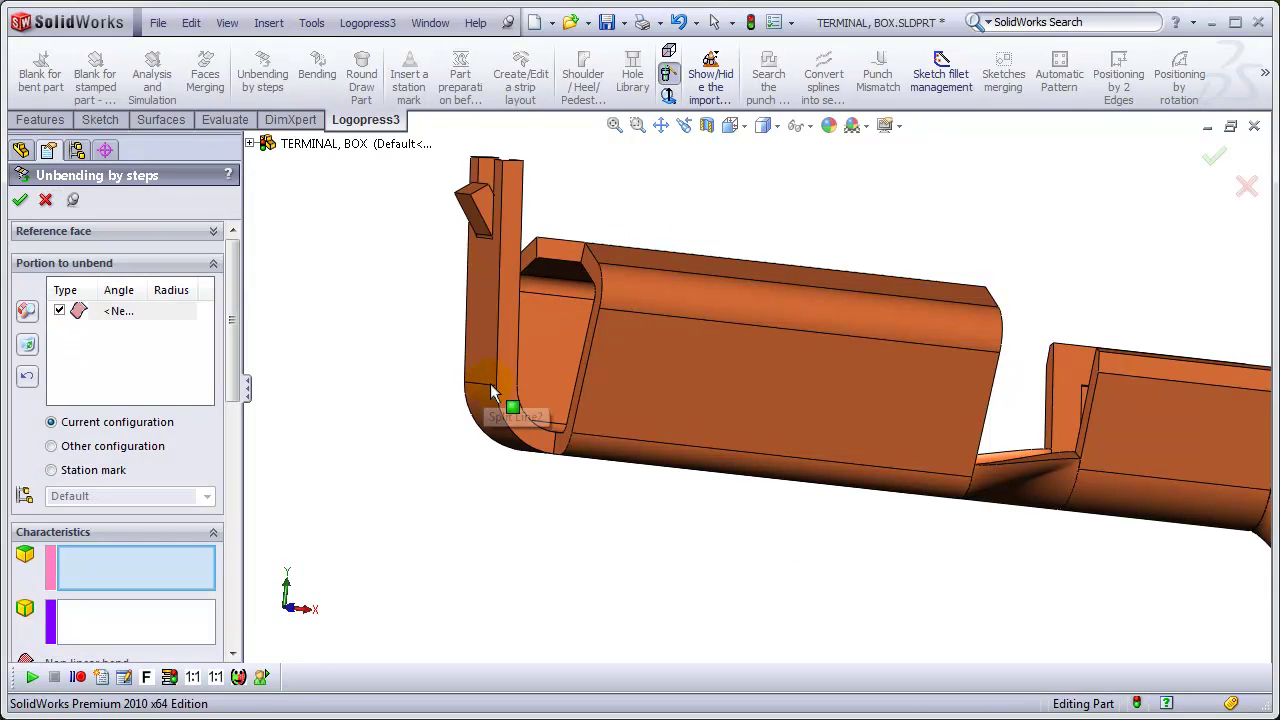
pyautogui.moveTo(490, 392); pyautogui.dragTo(648, 413, button='middle')
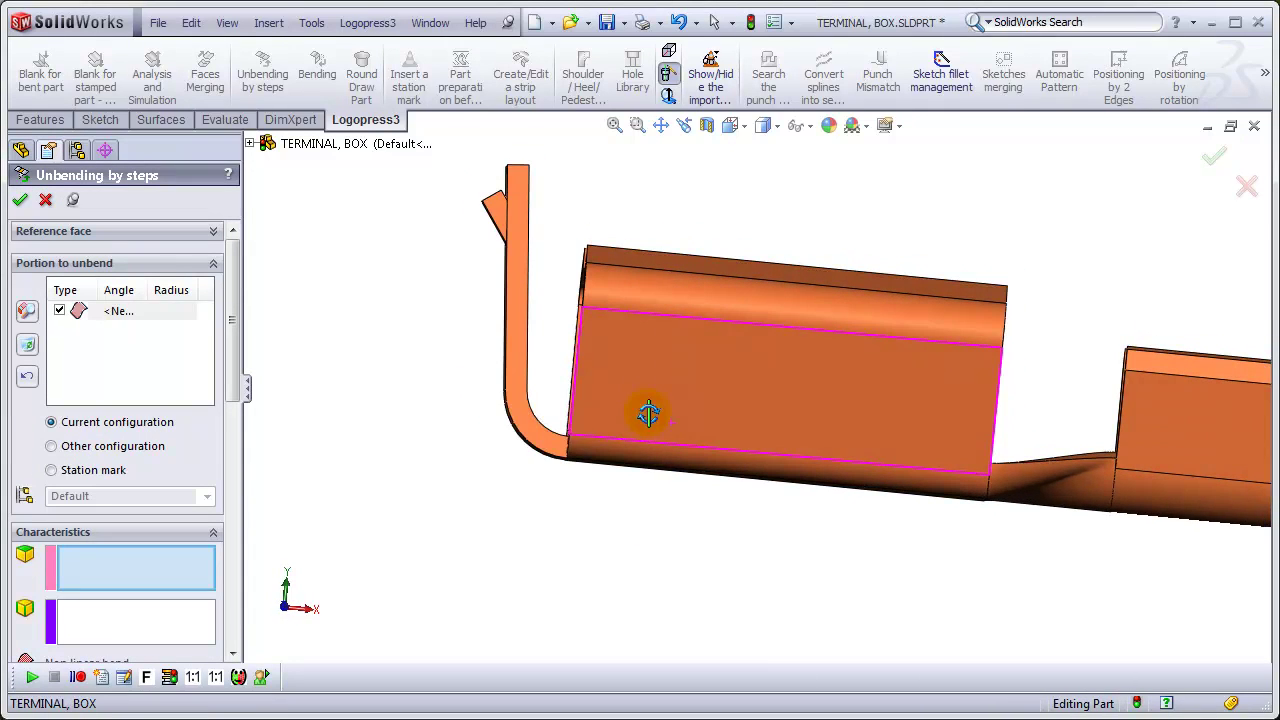
pyautogui.click(20, 199)
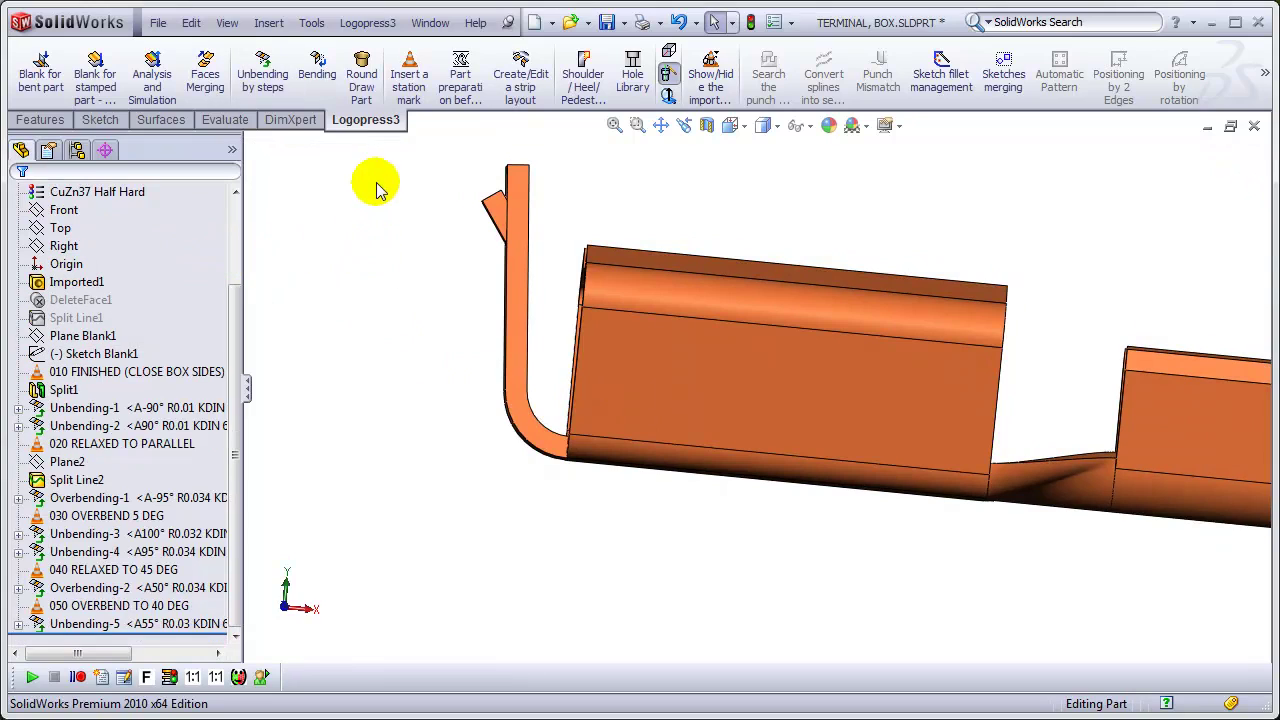
# - Add a station mark named '060 RELAX TO 95 DEG'
pyautogui.click(409, 78)
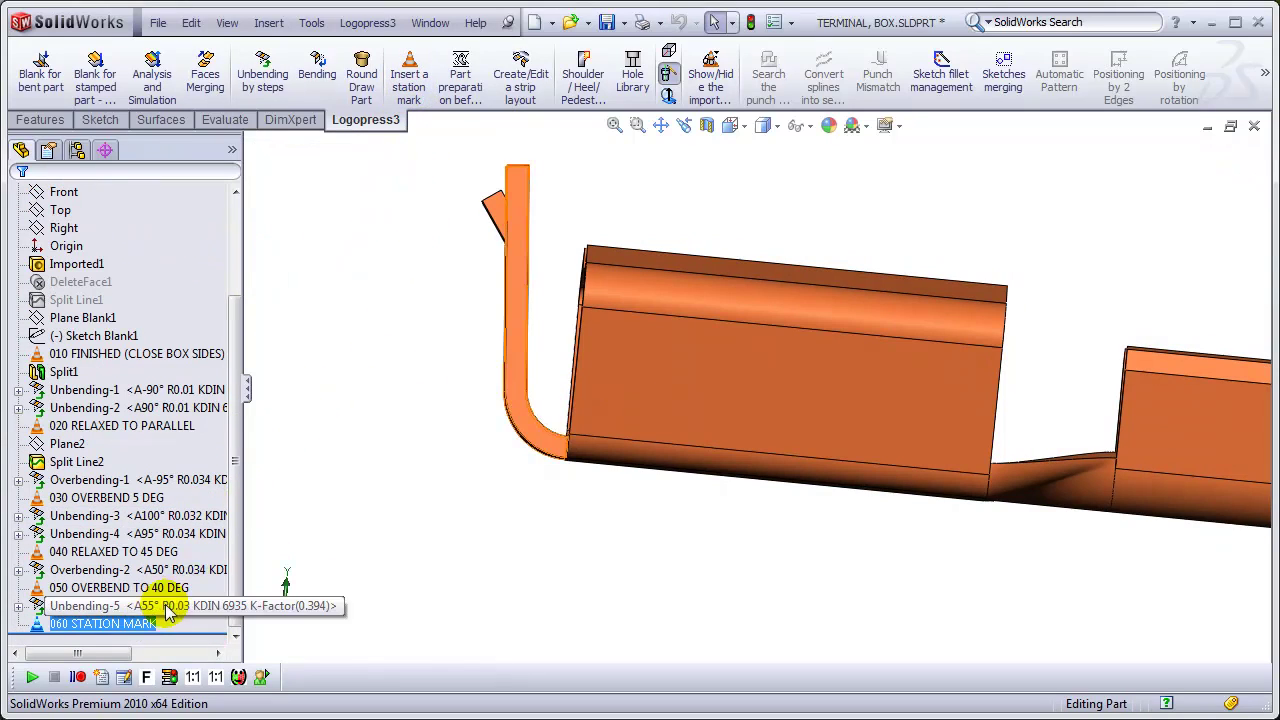
pyautogui.click(160, 622)
pyautogui.moveTo(157, 623); pyautogui.dragTo(83, 627)
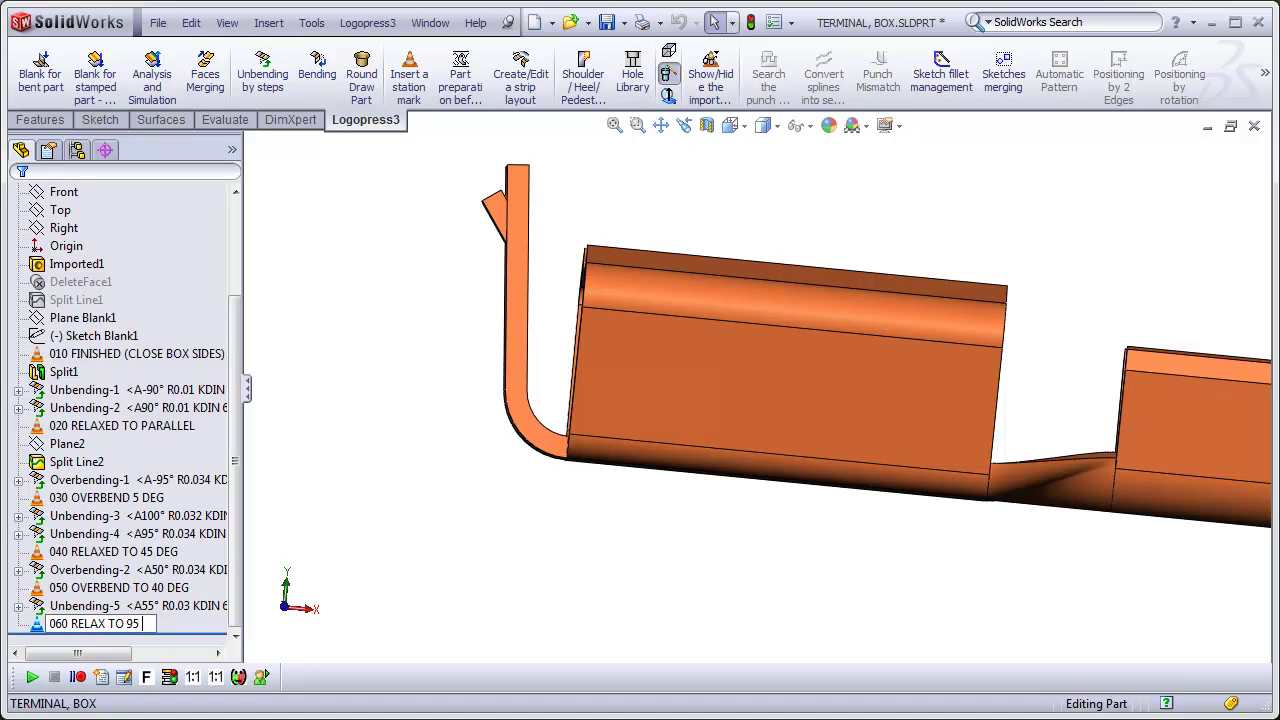
pyautogui.press('Return')
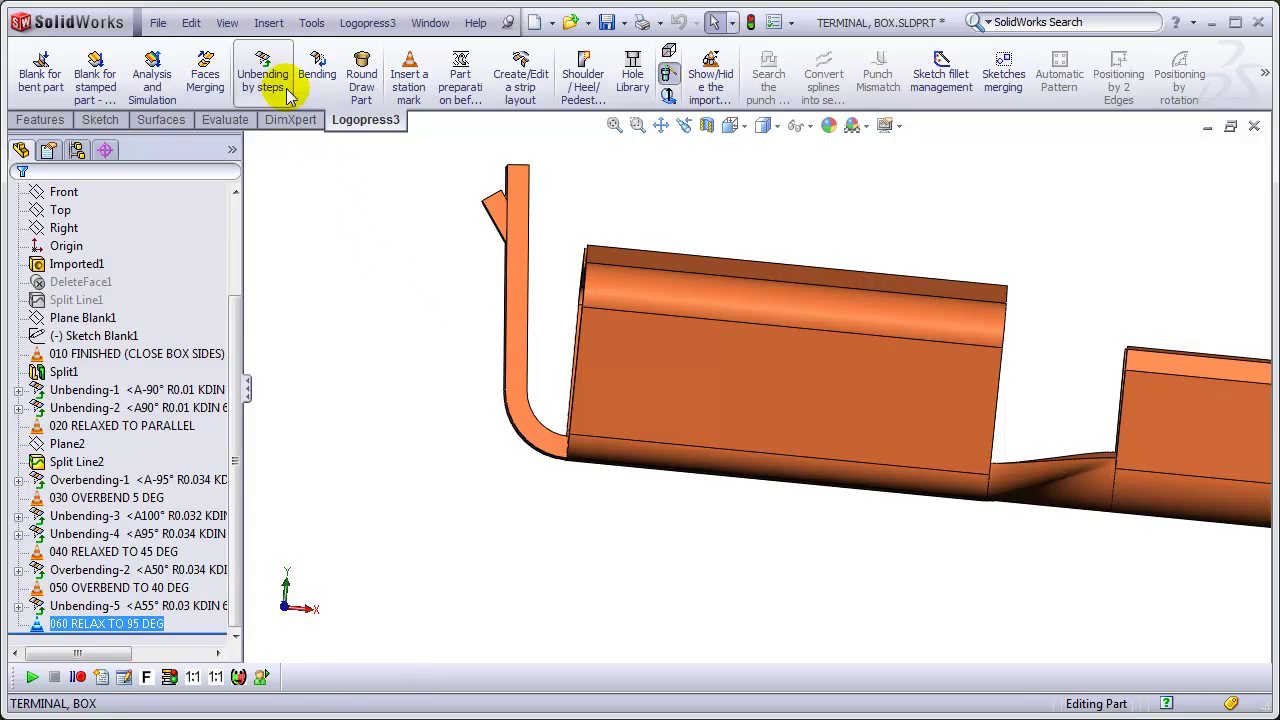
# - Unbend the 85° bend face (radius 0.034 in) with a 5° variable angle and variable radius springback
pyautogui.click(262, 68)
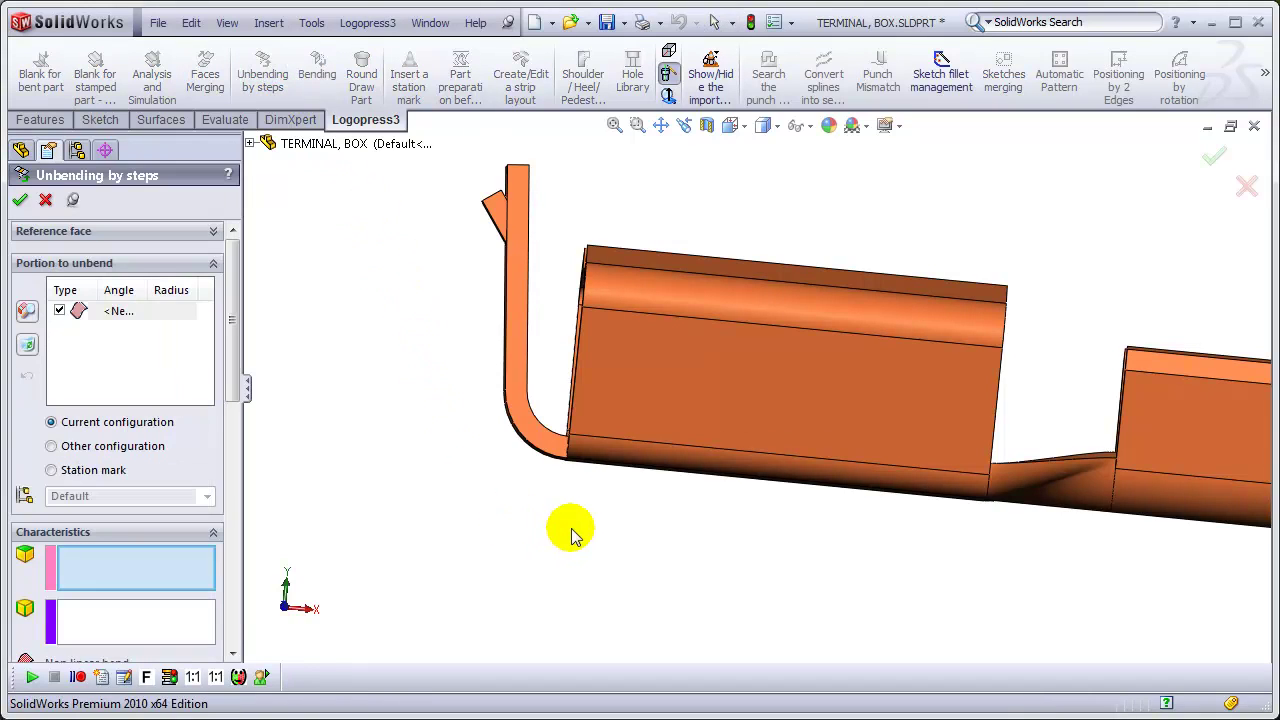
pyautogui.moveTo(571, 529); pyautogui.dragTo(575, 450, button='middle')
pyautogui.click(560, 440)
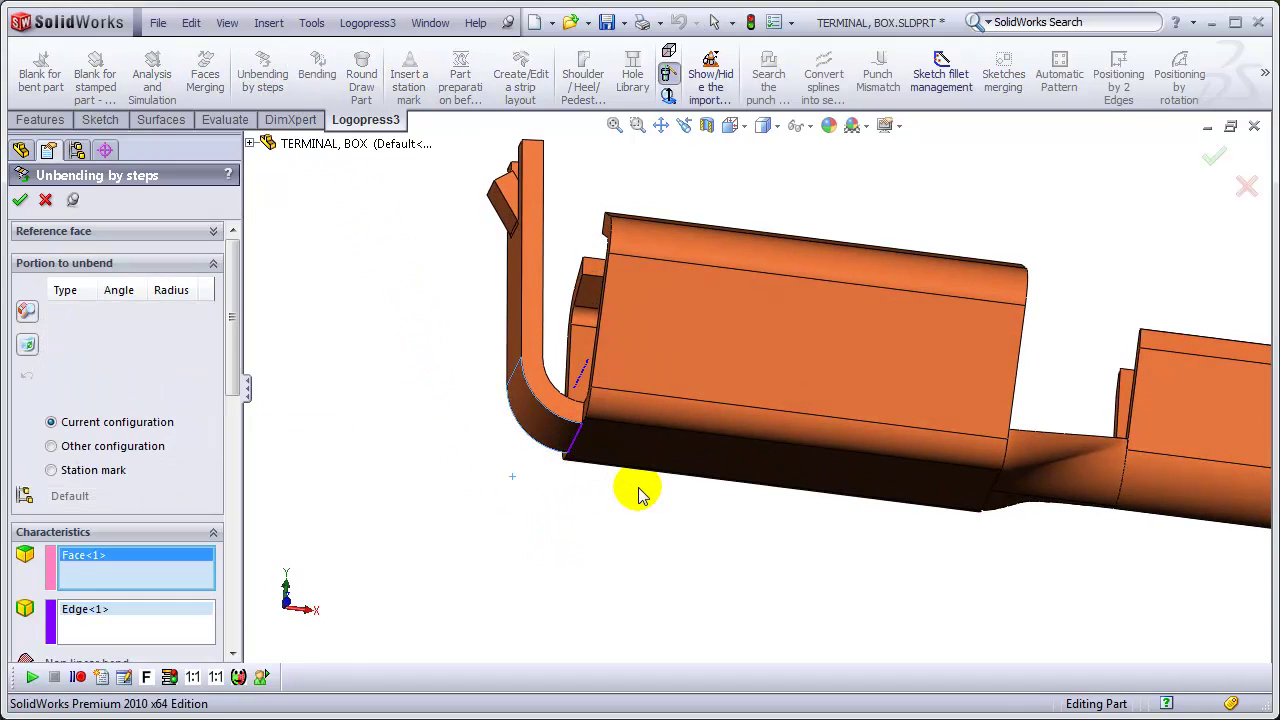
pyautogui.moveTo(240, 351); pyautogui.dragTo(238, 537)
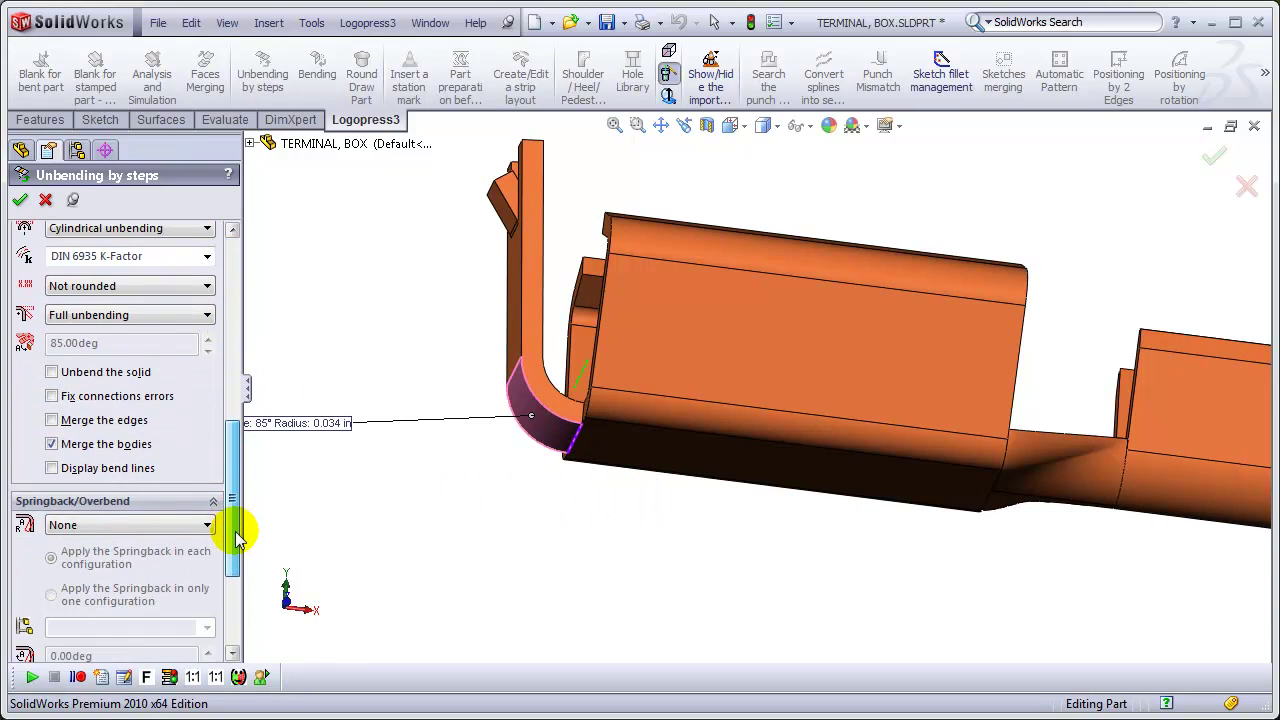
pyautogui.click(110, 525)
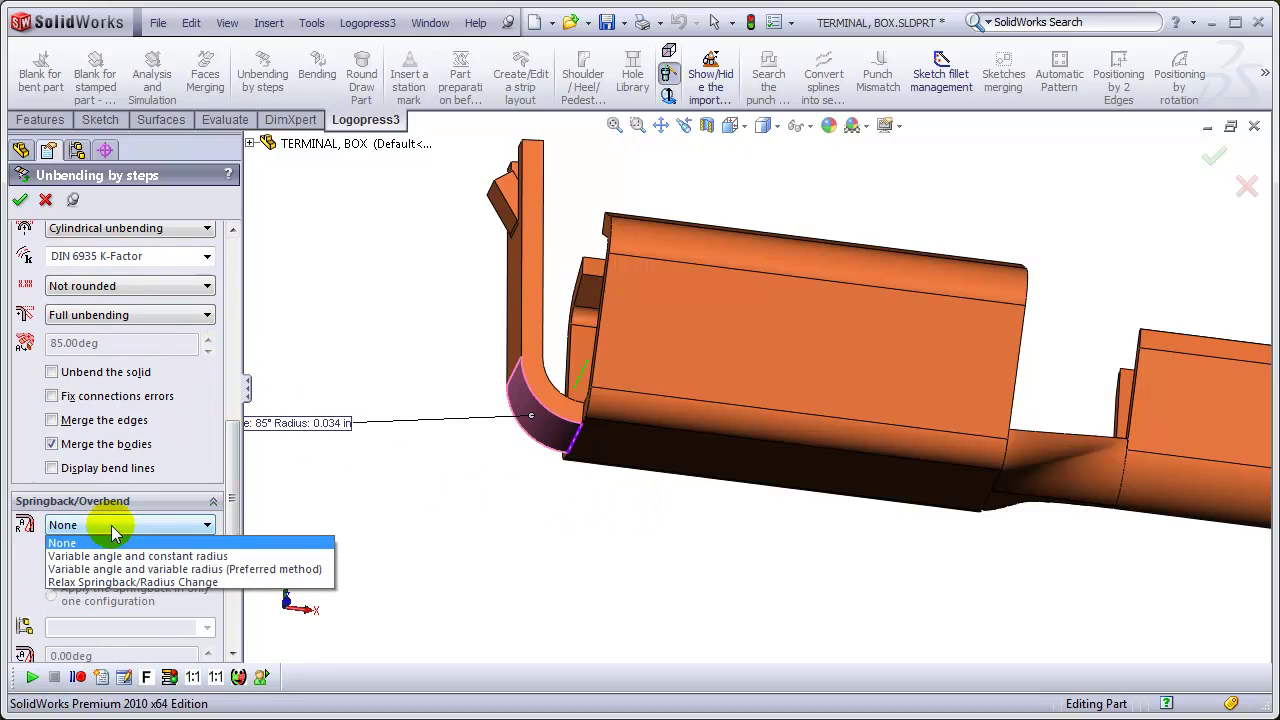
pyautogui.click(92, 570)
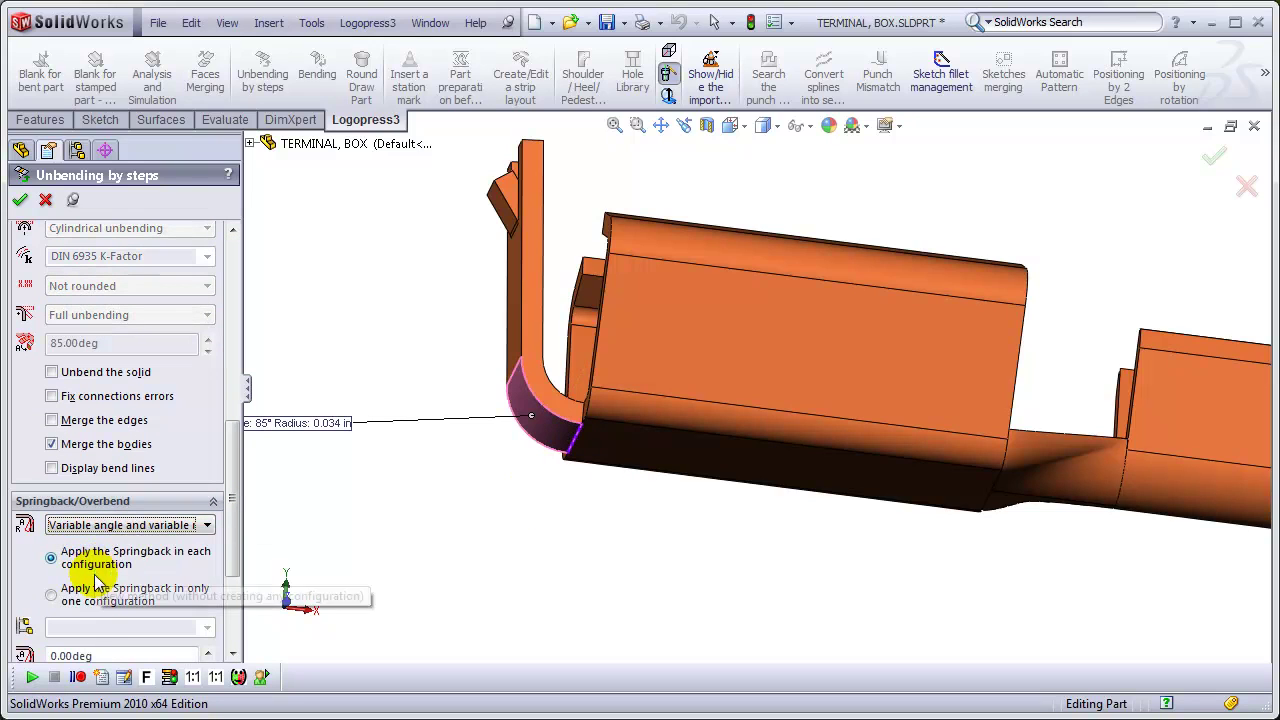
pyautogui.scroll(-5, 238, 590)
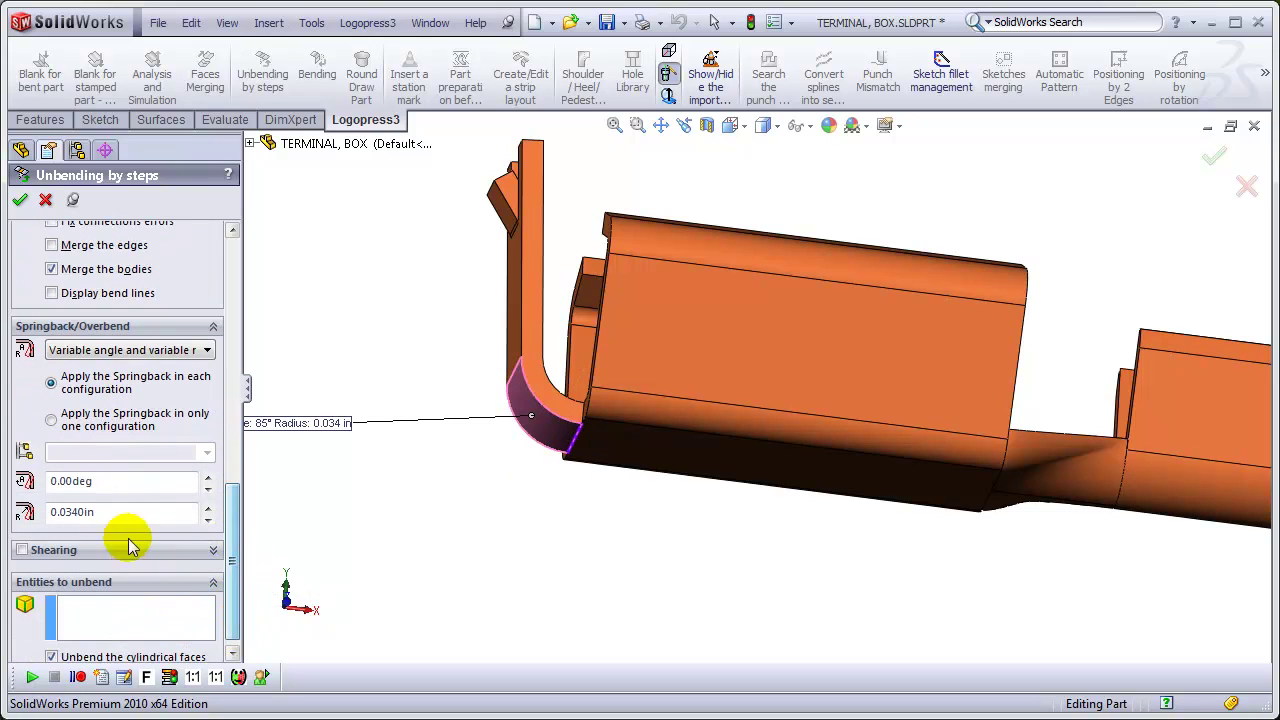
pyautogui.doubleClick(103, 483)
pyautogui.write('5')
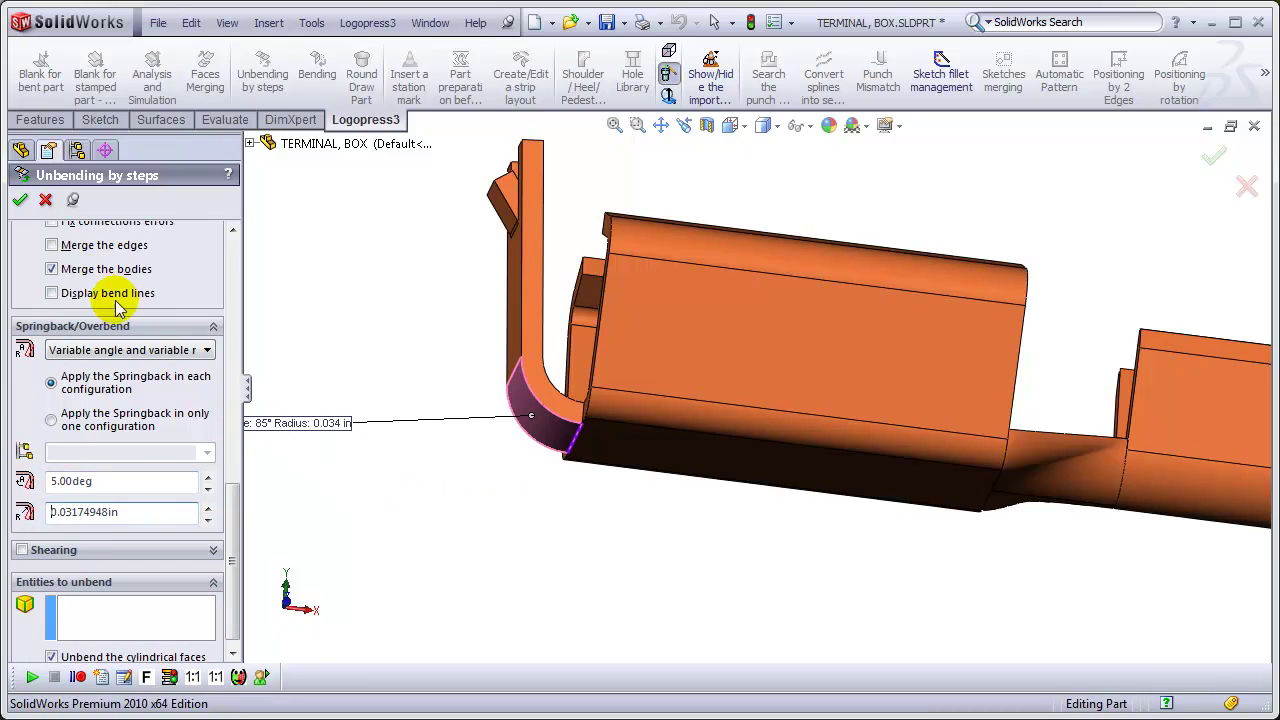
pyautogui.click(22, 203)
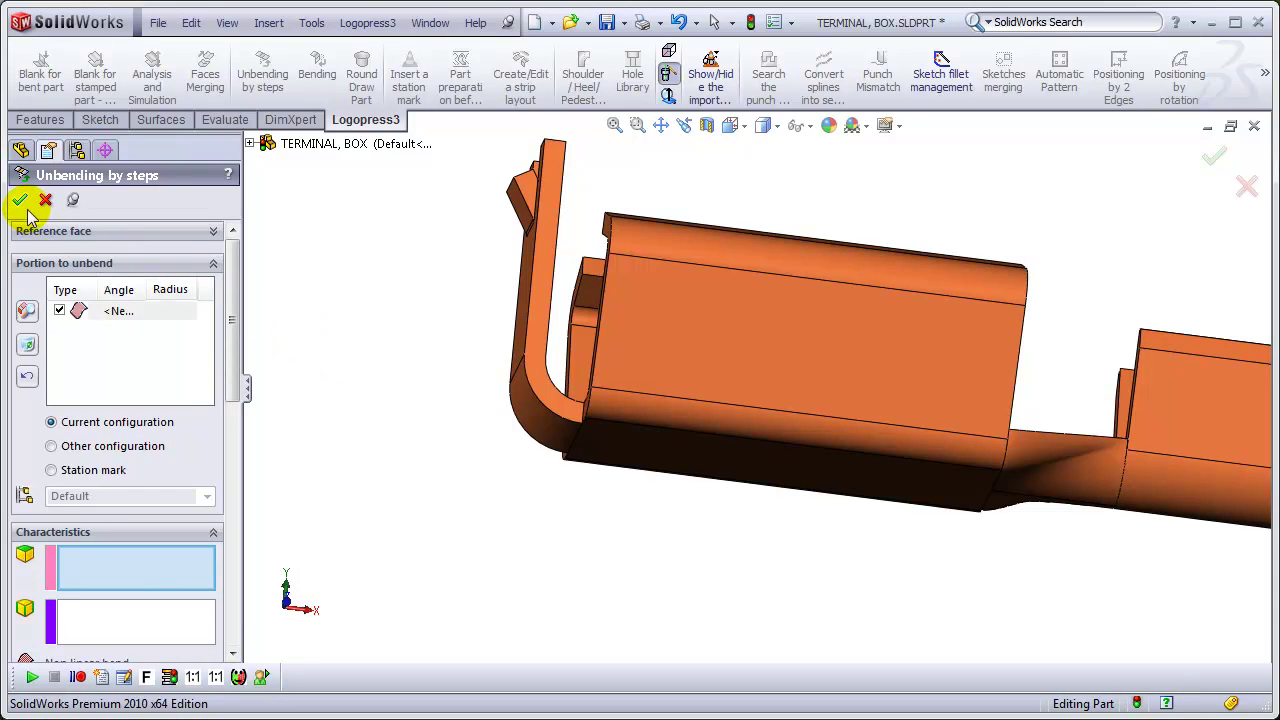
pyautogui.click(22, 203)
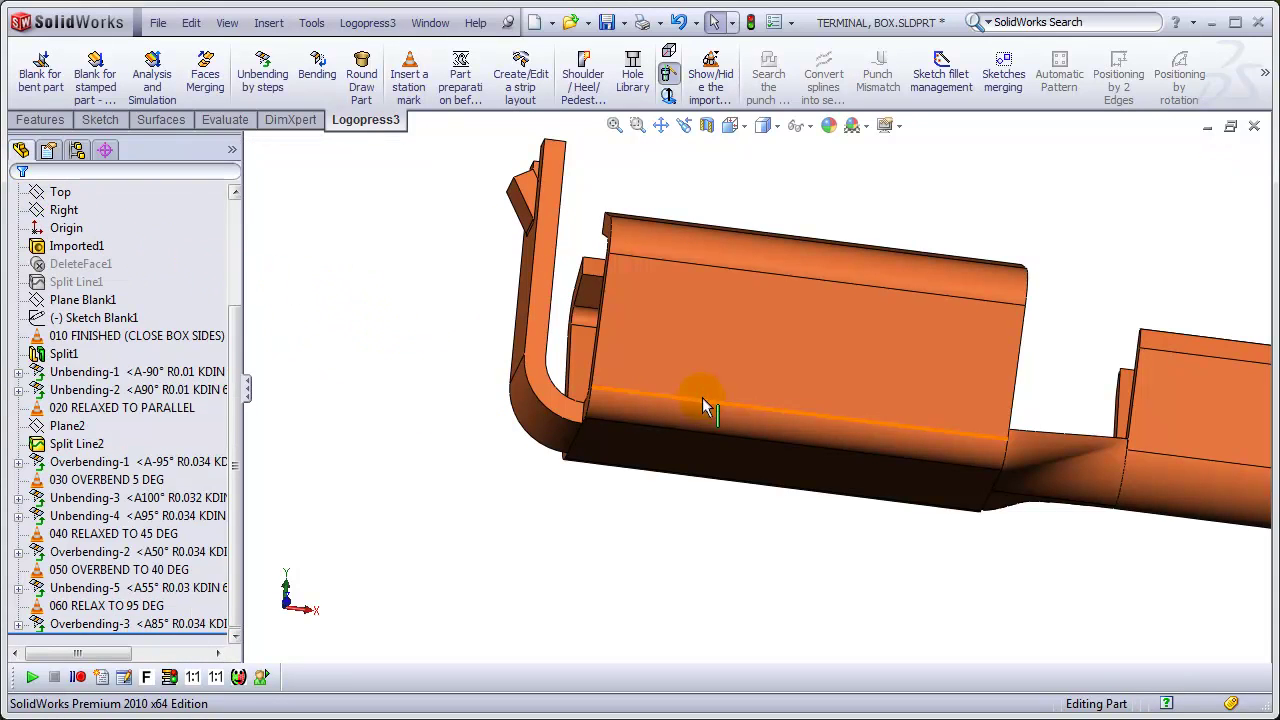
# - Add a station mark named '070 BEND UP 90 DEG' after Overbending-3
pyautogui.moveTo(700, 418); pyautogui.dragTo(886, 357)
pyautogui.scroll(3, 994, 300)
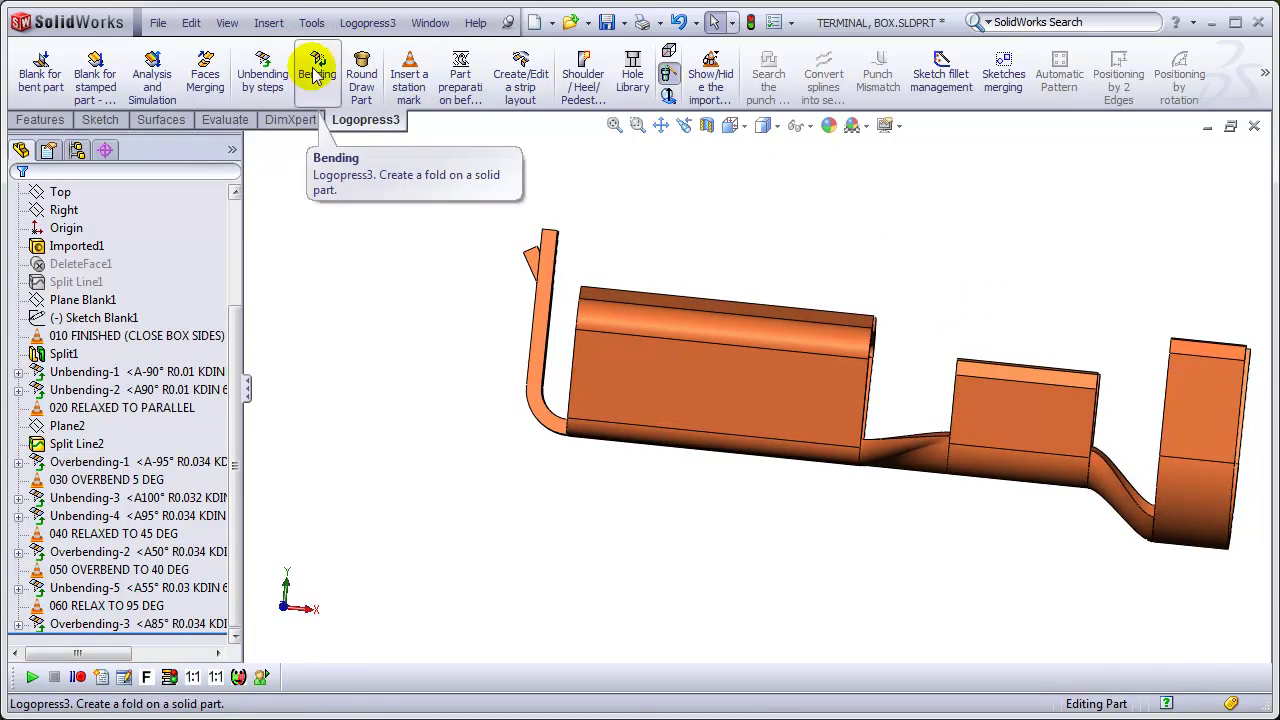
pyautogui.click(408, 80)
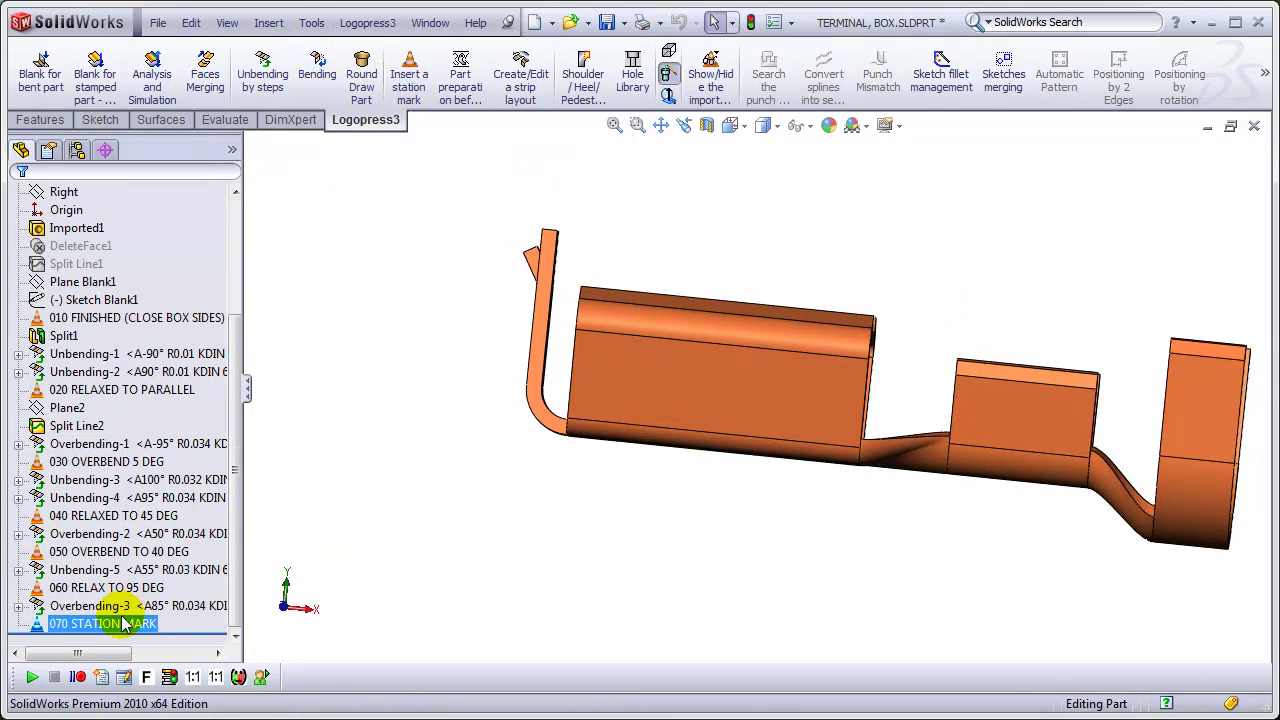
pyautogui.click(158, 622)
pyautogui.moveTo(160, 622); pyautogui.dragTo(75, 623)
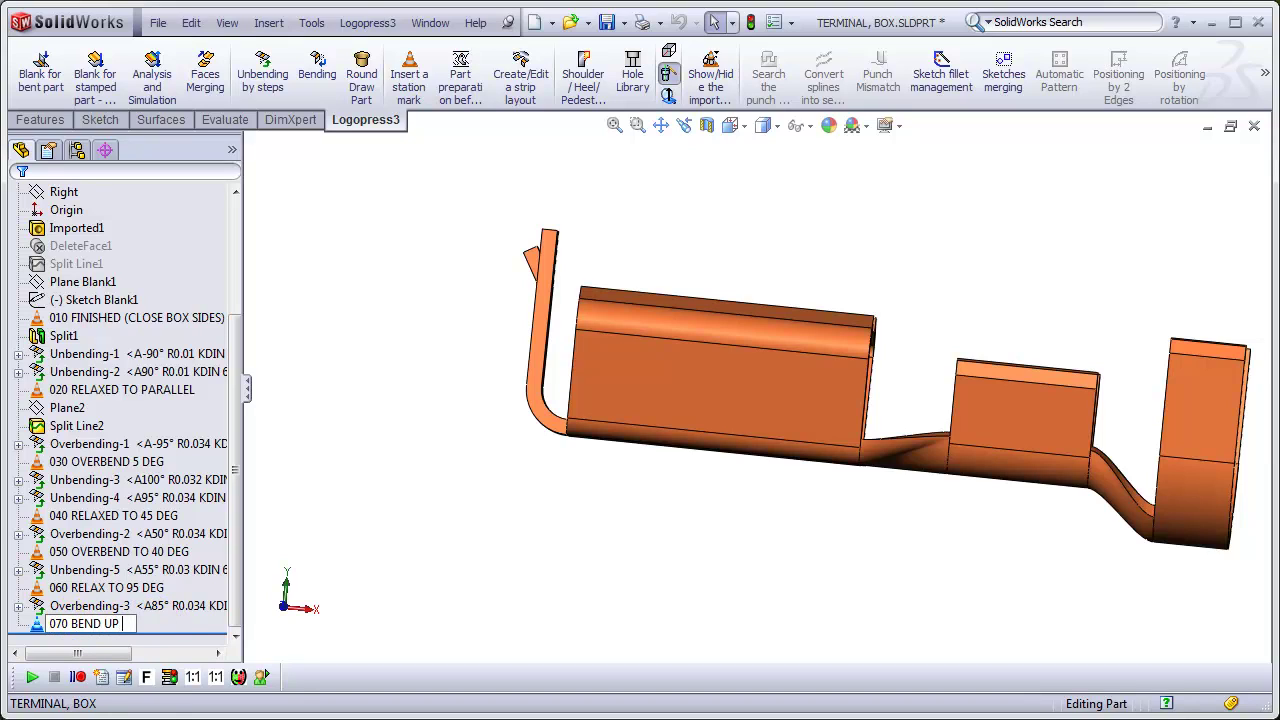
pyautogui.write('BEND UP 90 DEG')
pyautogui.press('Return')
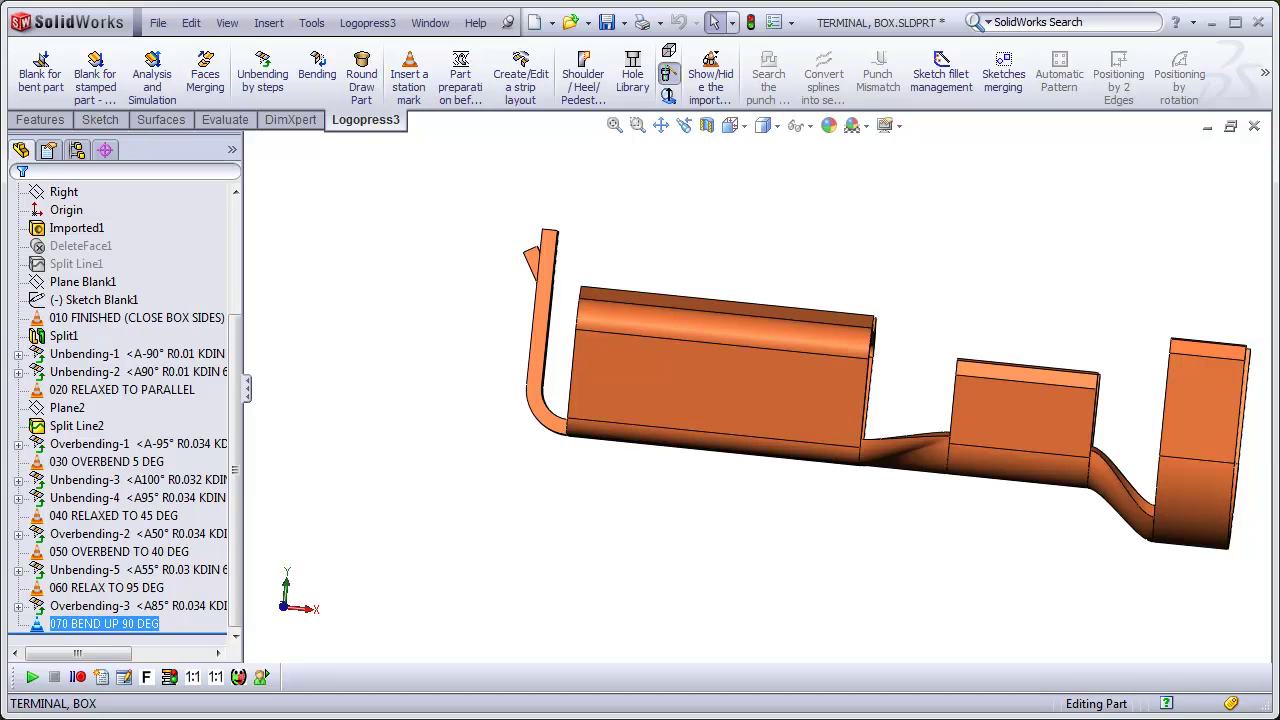
pyautogui.click(362, 417)
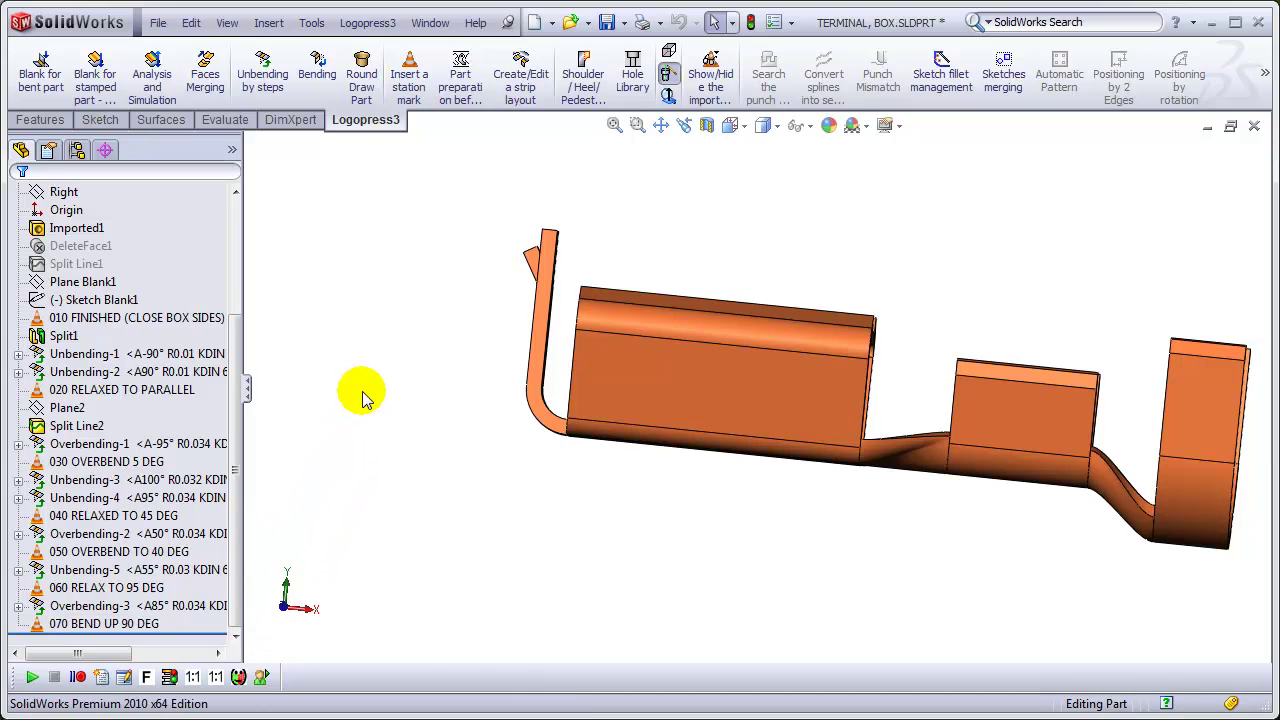
pyautogui.click(262, 75)
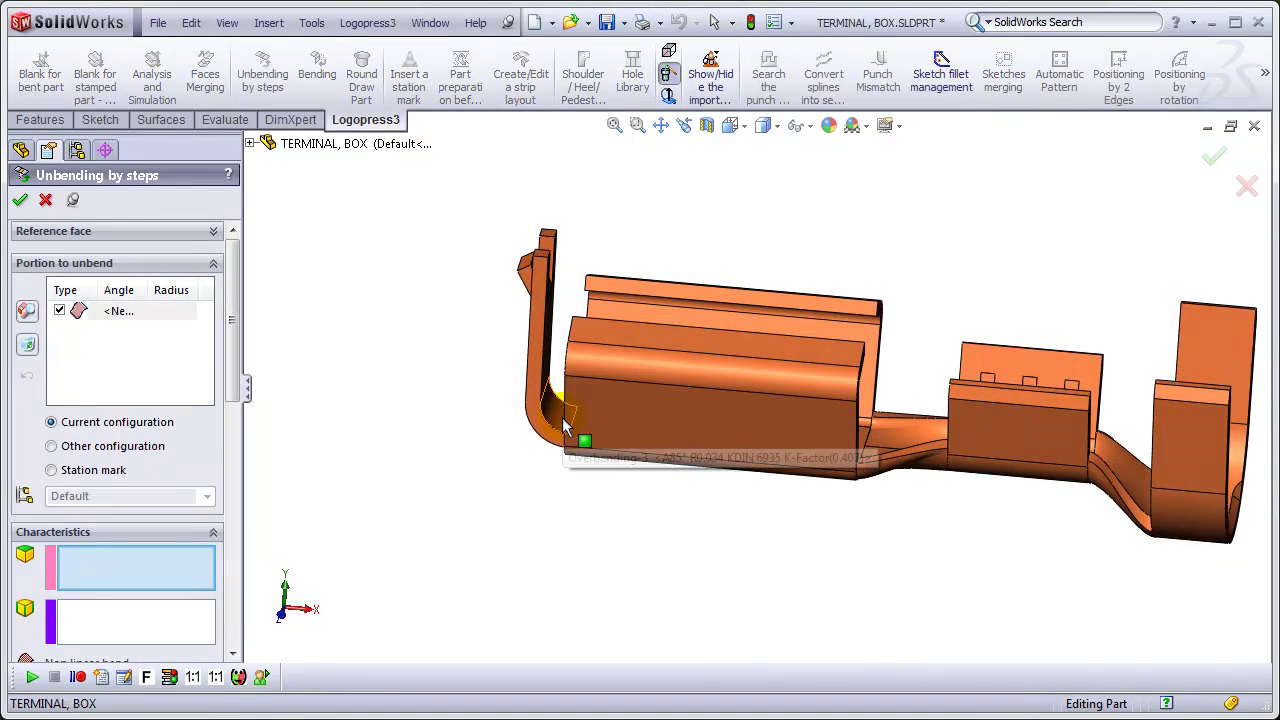
# - Unfold the front tab's 90° bend (radius 0.032) flat as Unbending-6
pyautogui.click(565, 427)
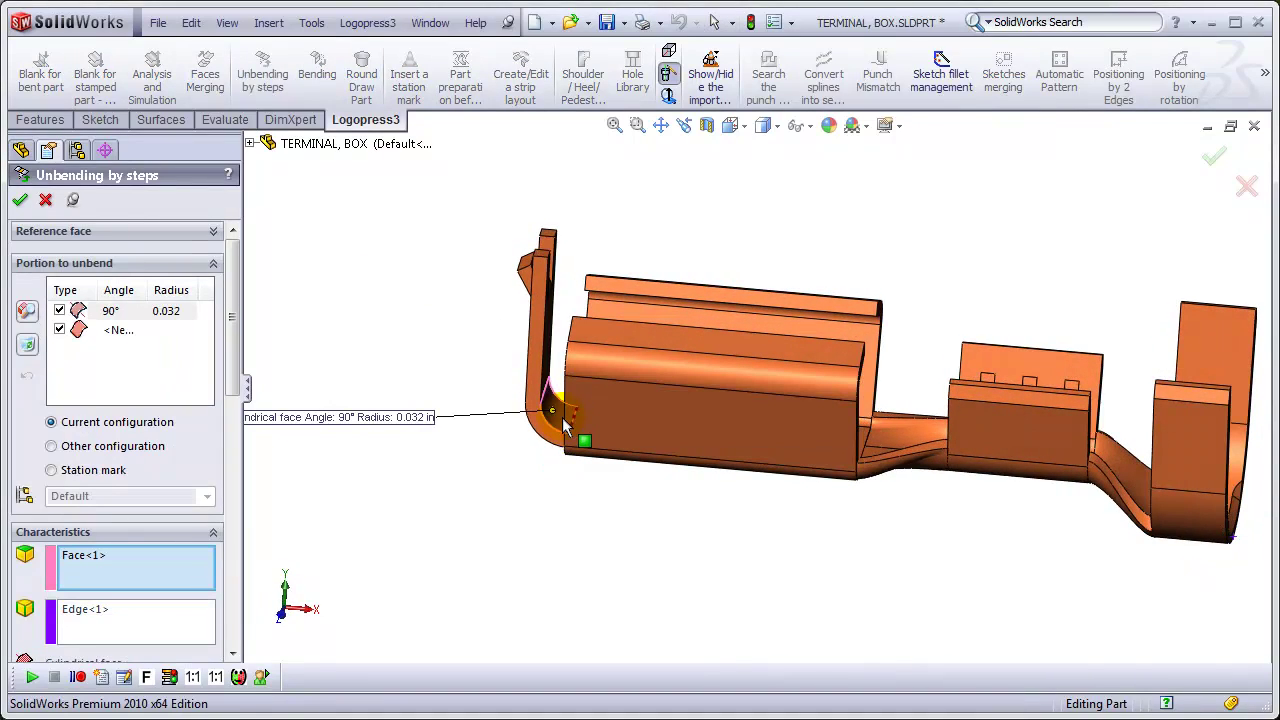
pyautogui.click(22, 199)
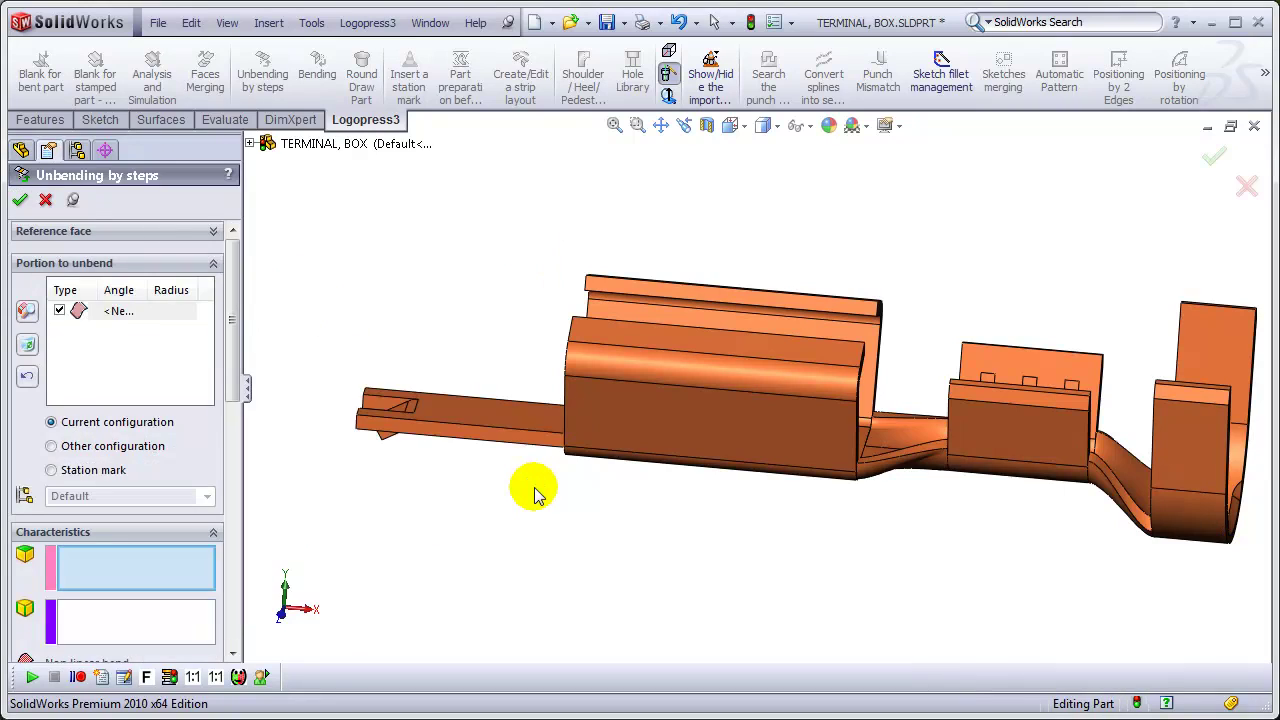
pyautogui.click(21, 200)
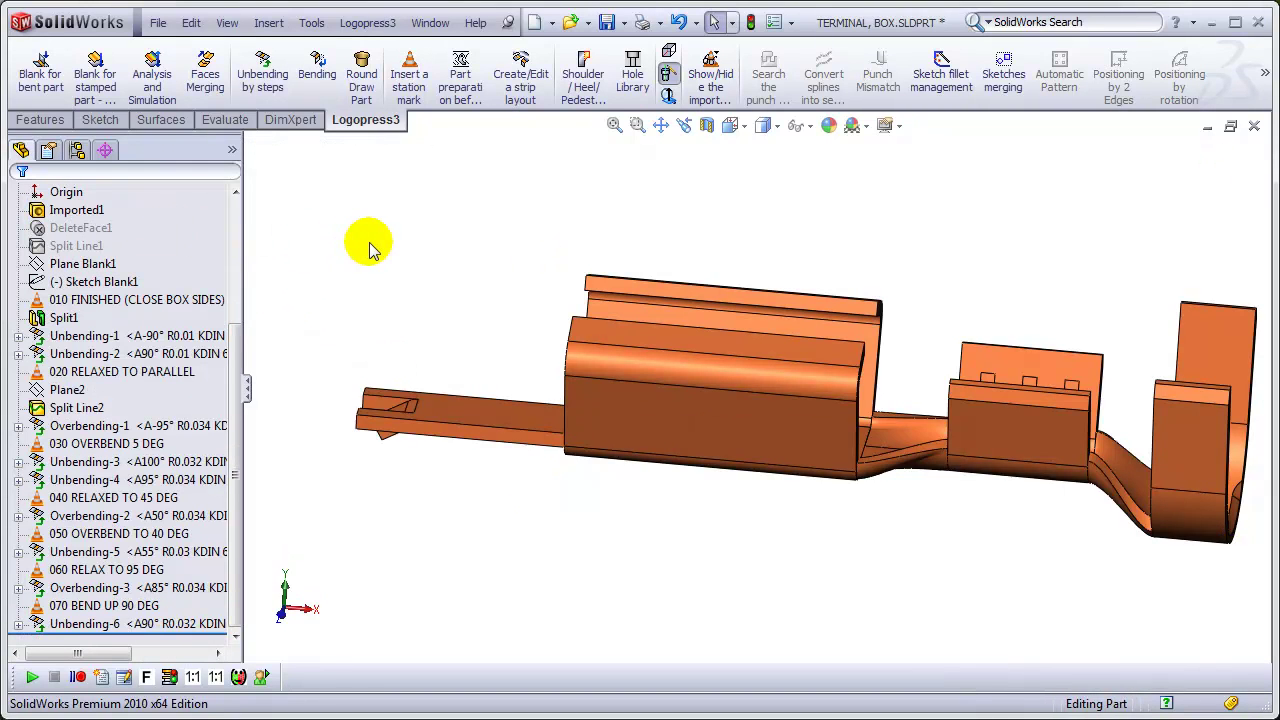
pyautogui.moveTo(800, 531); pyautogui.dragTo(819, 588, button='middle')
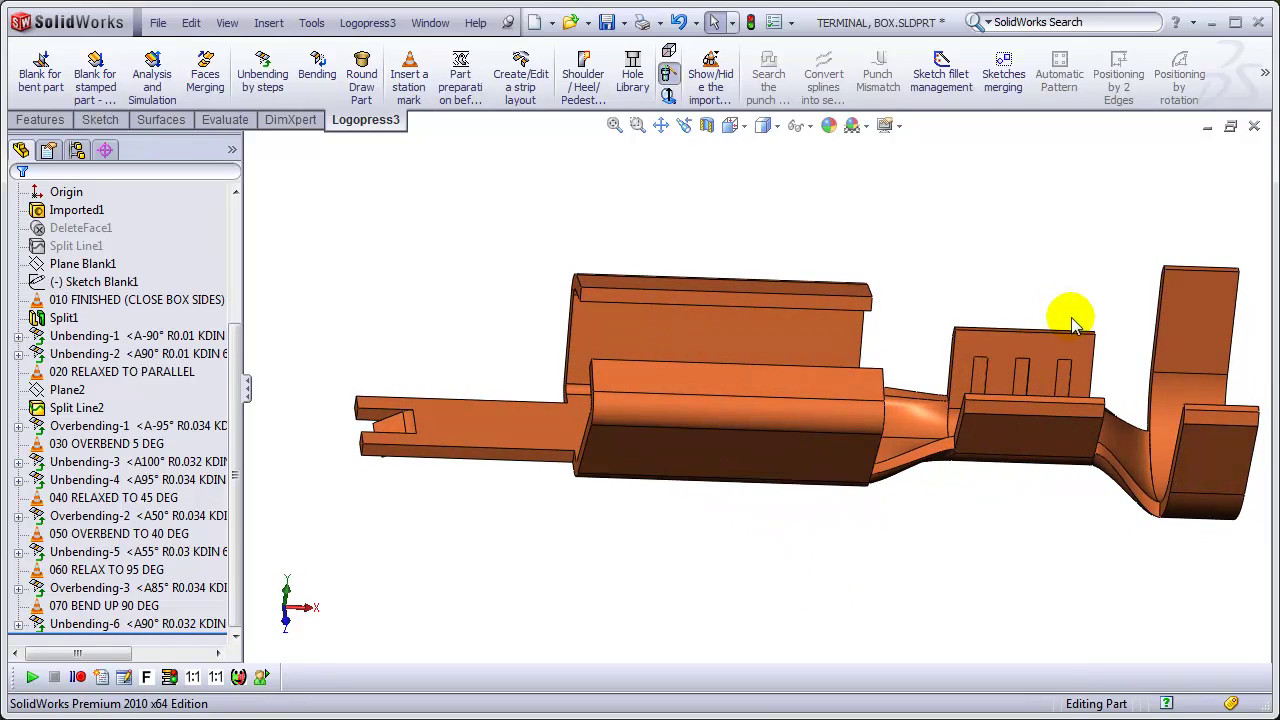
pyautogui.moveTo(1066, 314); pyautogui.dragTo(1079, 364, button='middle')
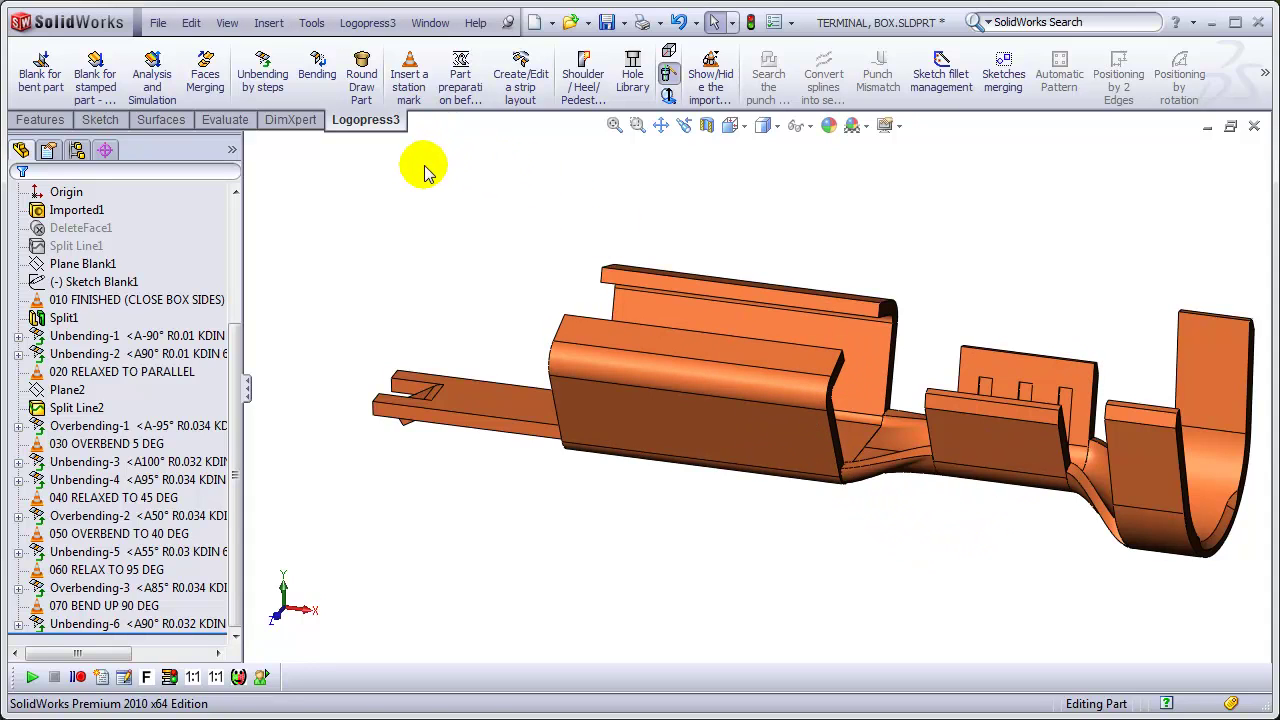
# - Insert a station mark after Unbending-6 and rename it '080 FORM UP SIDES OF BOX 70 DEG'
pyautogui.click(409, 80)
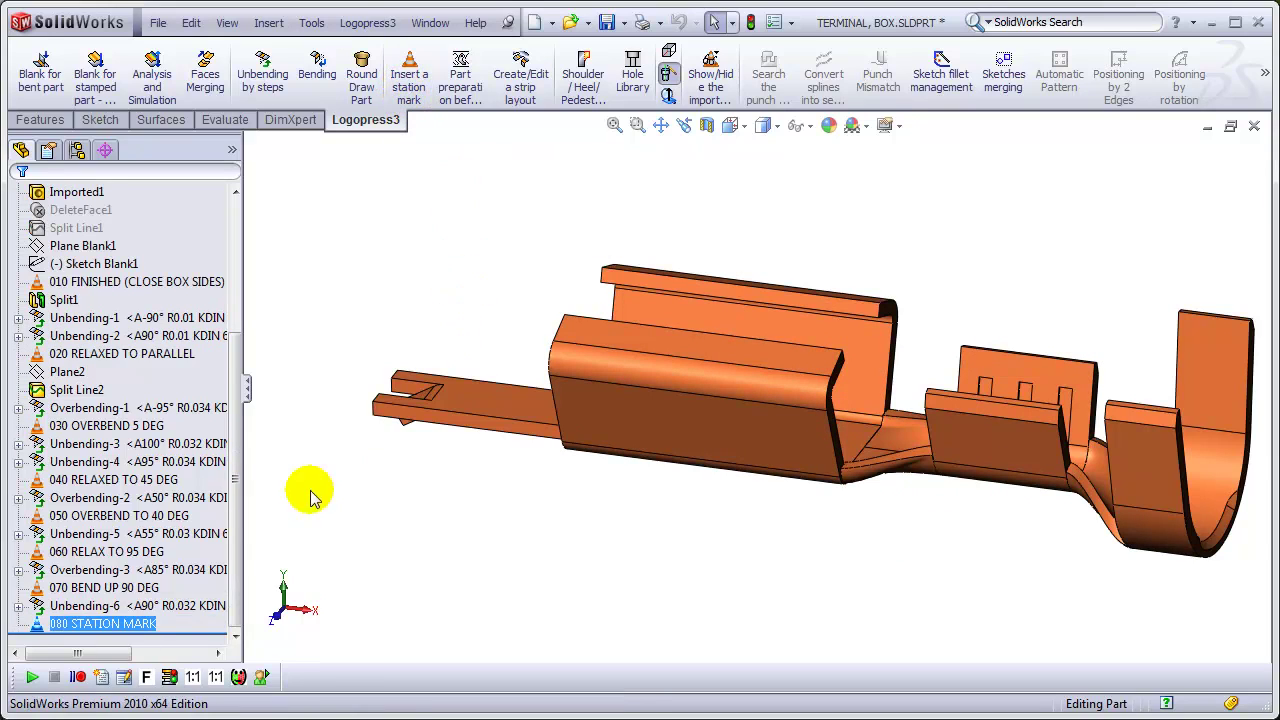
pyautogui.click(110, 624)
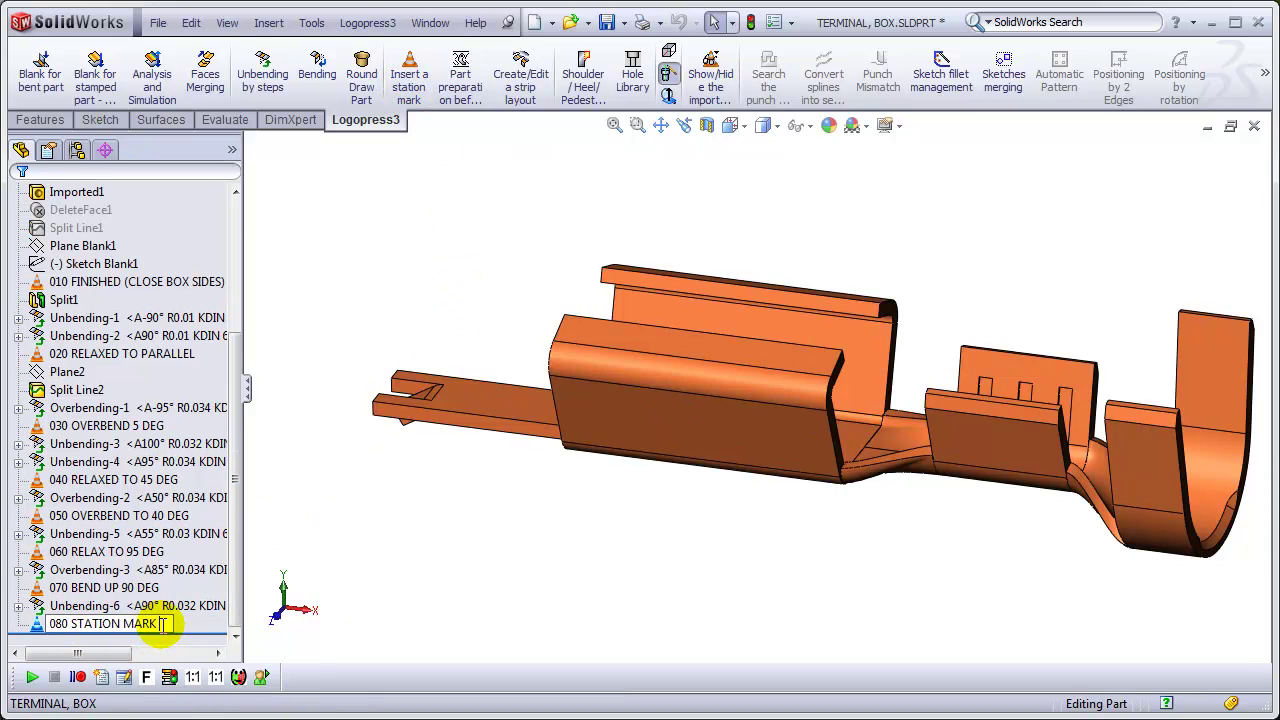
pyautogui.moveTo(162, 624); pyautogui.dragTo(72, 622)
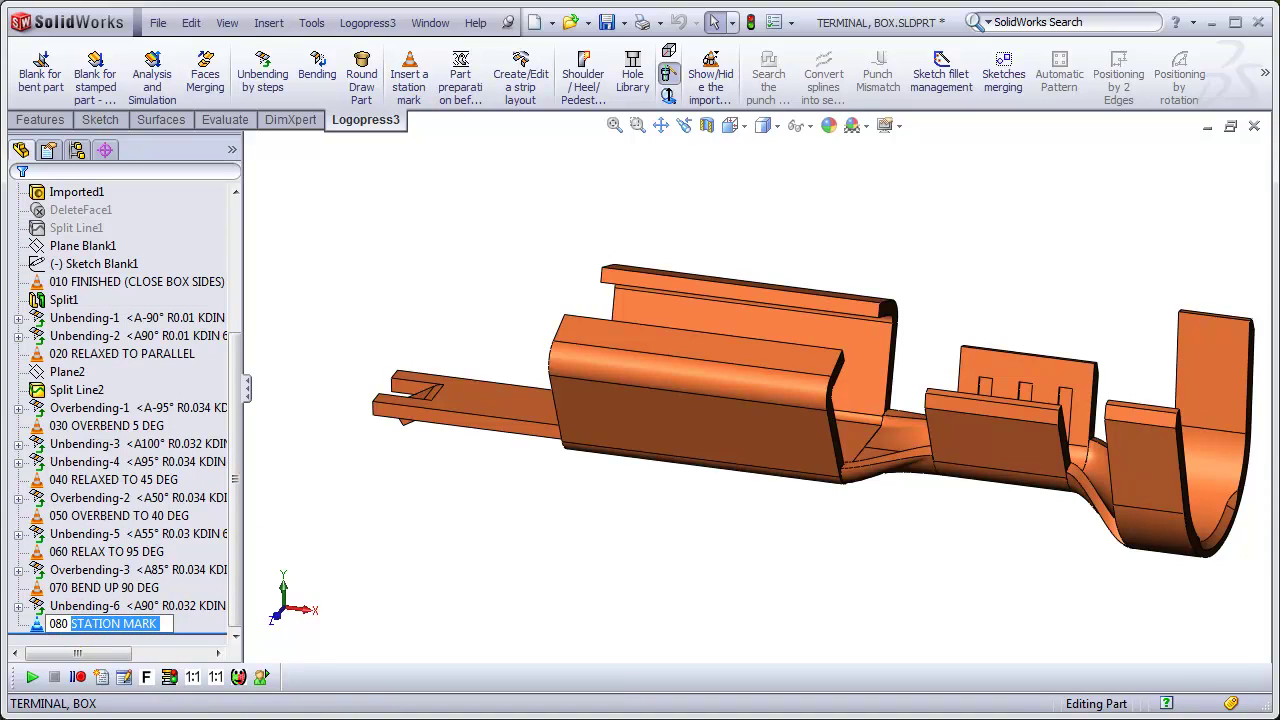
pyautogui.write('ORM UP SIDES OF BOX 70 DEG')
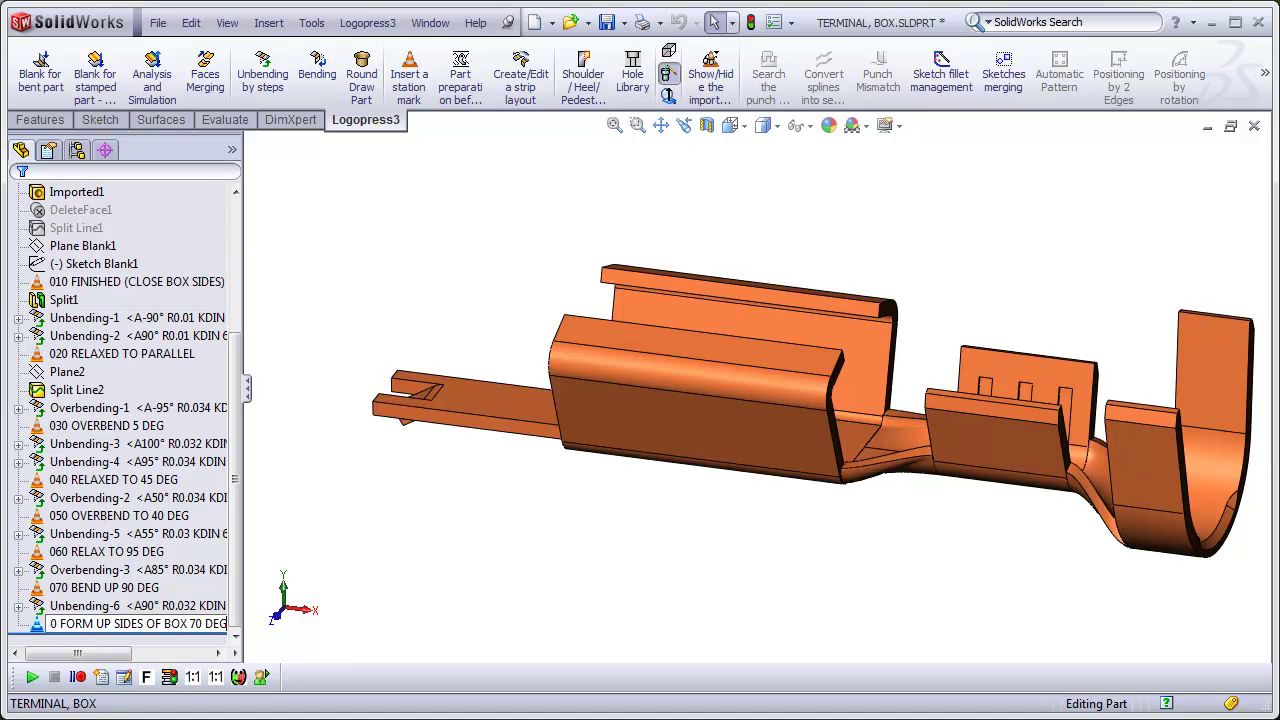
pyautogui.press('Return')
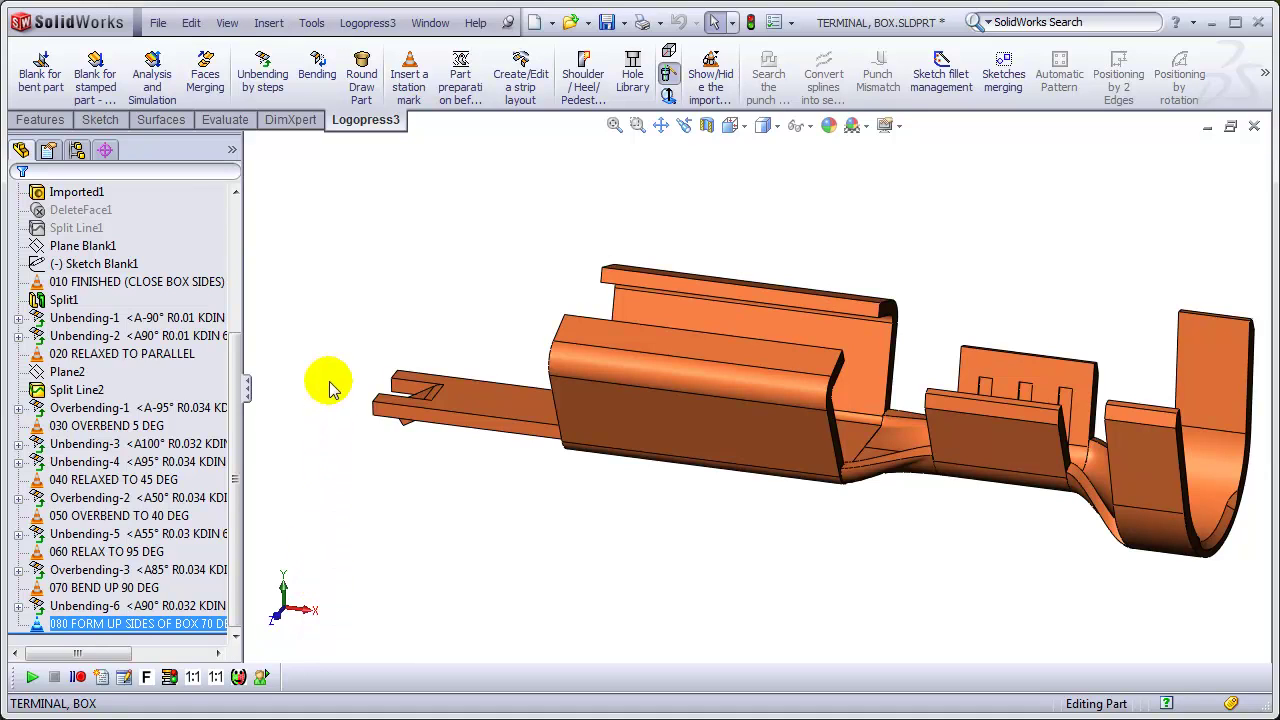
pyautogui.click(337, 286)
# - Unfold the two -70° box-side bends (radius 0.01) as Unbending-7 and Unbending-8
pyautogui.moveTo(740, 580)
pyautogui.mouseDown(button='middle')
pyautogui.moveTo(723, 531)
pyautogui.moveTo(709, 557)
pyautogui.moveTo(725, 585)
pyautogui.mouseUp(button='middle')
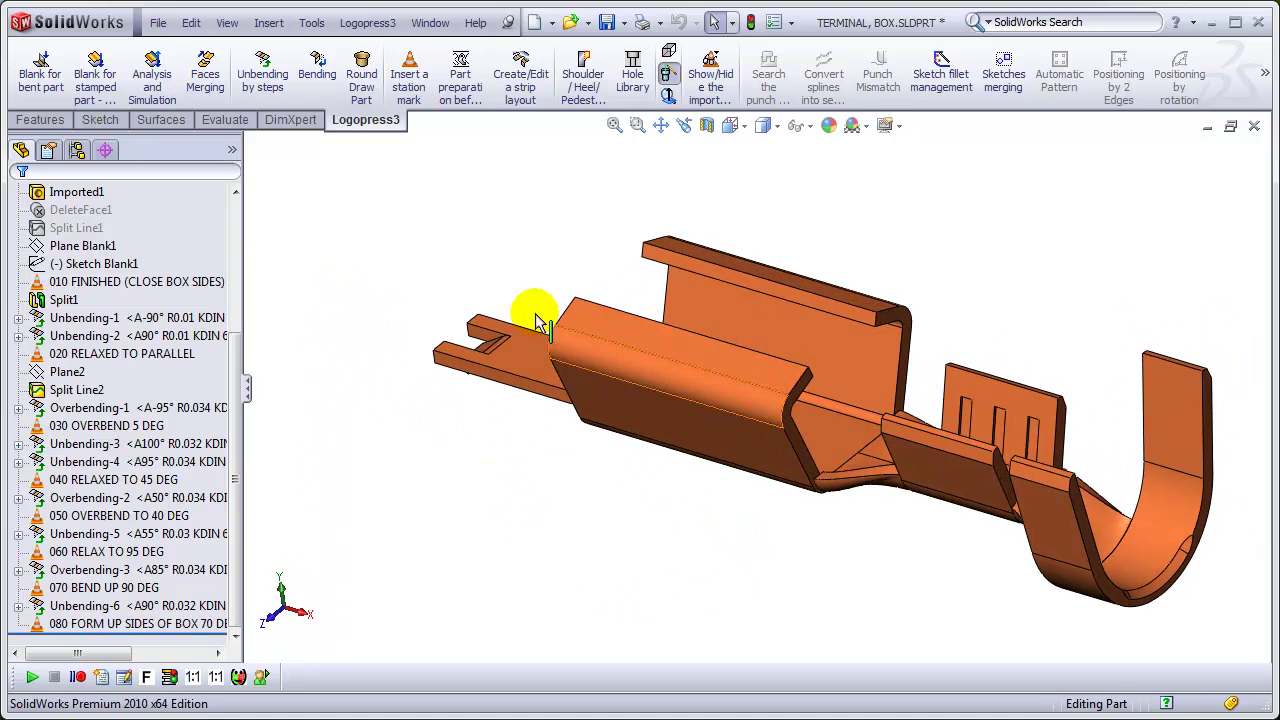
pyautogui.click(263, 72)
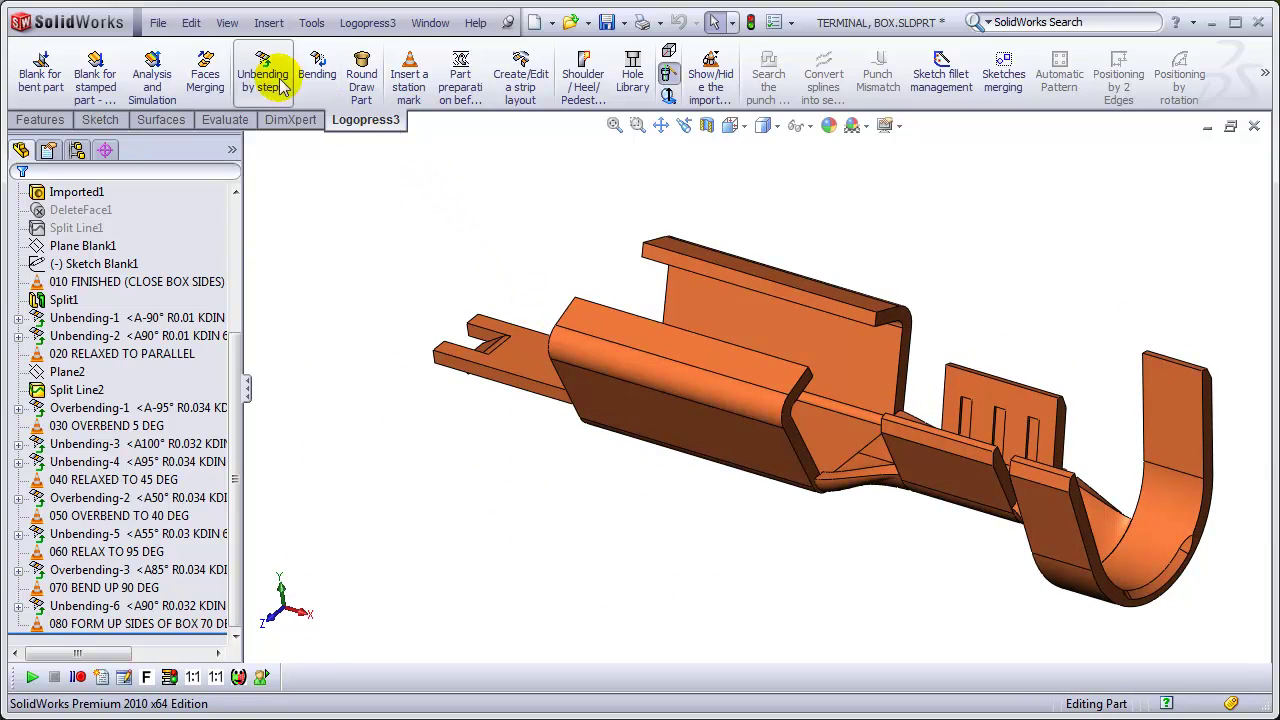
pyautogui.click(855, 424)
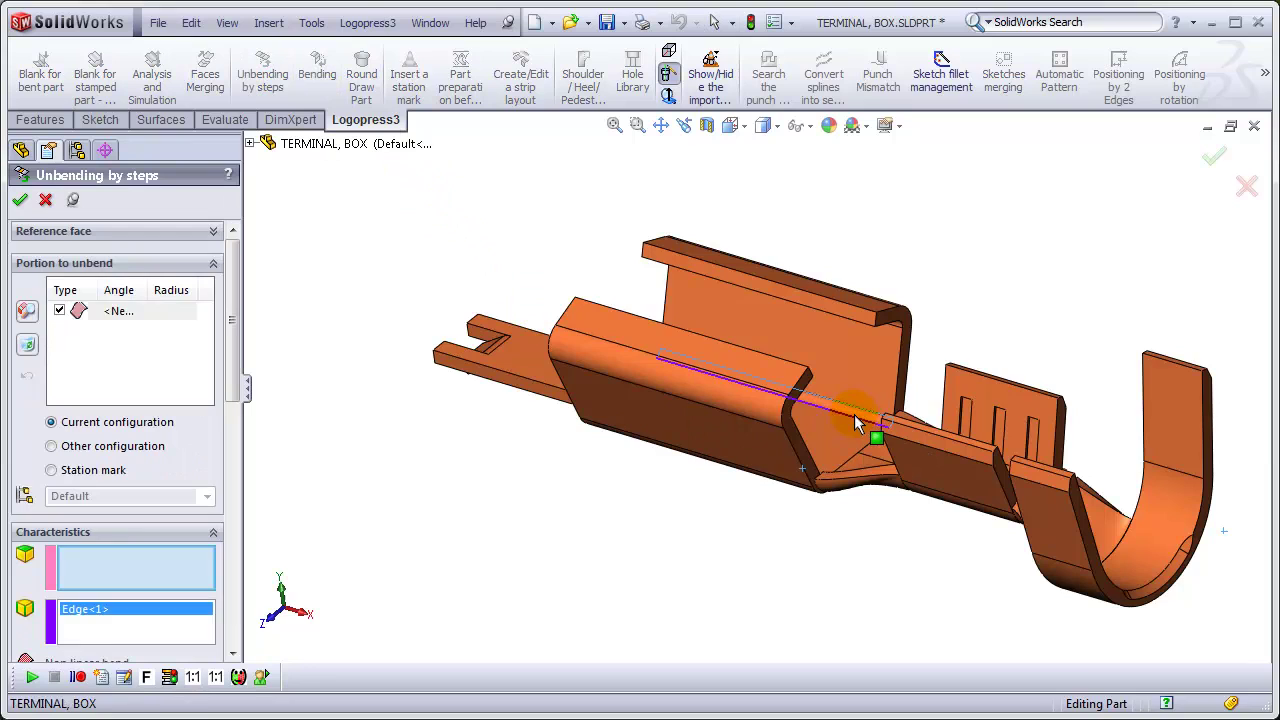
pyautogui.moveTo(1020, 363); pyautogui.dragTo(857, 507, button='middle')
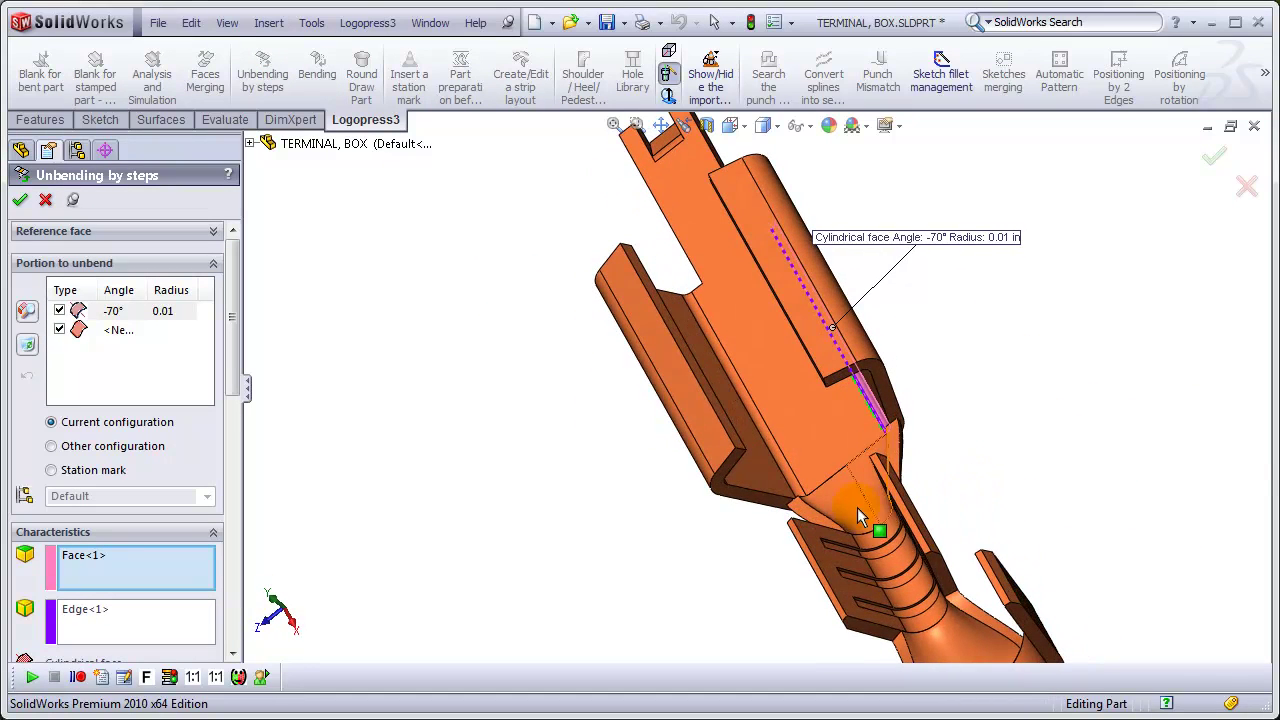
pyautogui.click(780, 454)
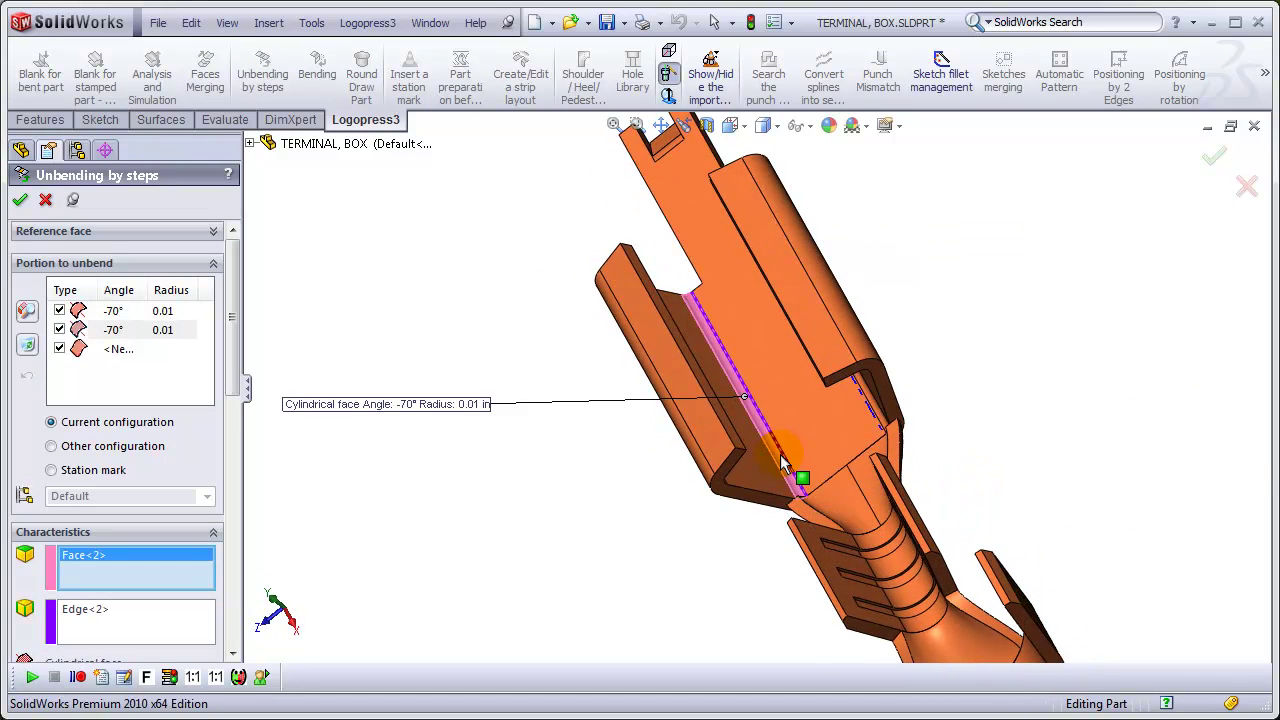
pyautogui.click(20, 199)
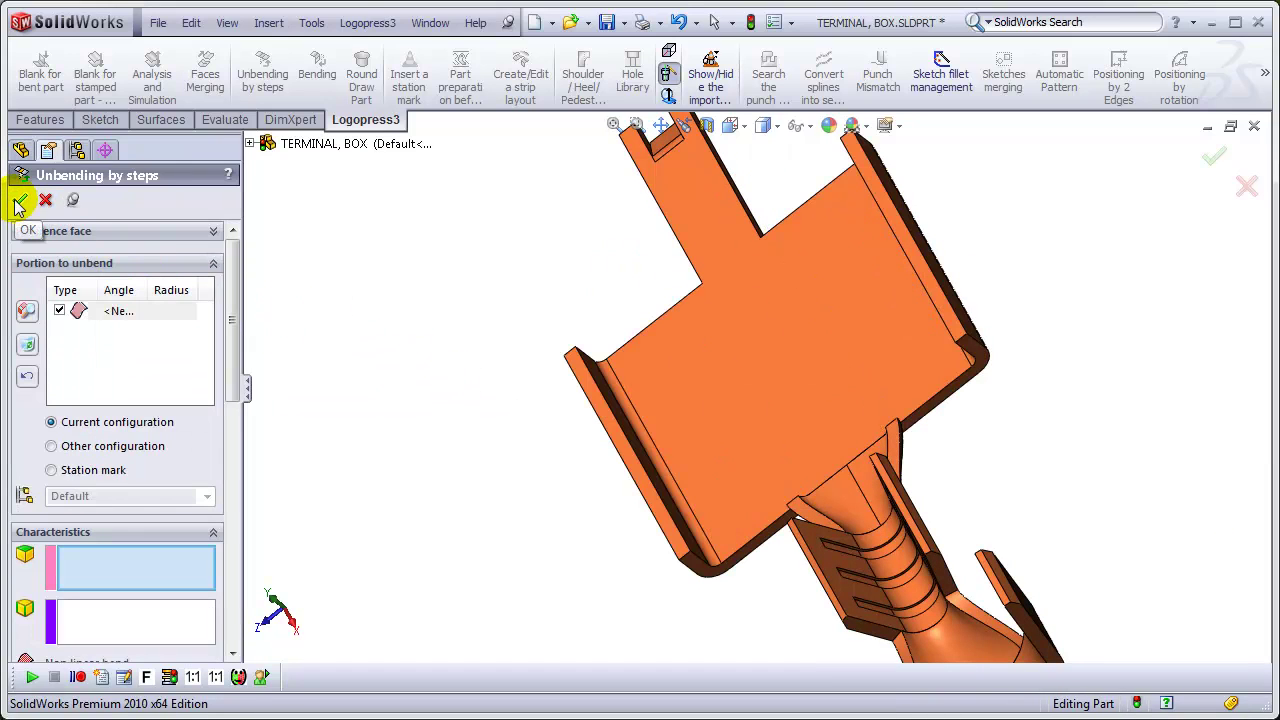
pyautogui.click(20, 199)
pyautogui.moveTo(860, 515)
pyautogui.mouseDown(button='middle')
pyautogui.moveTo(1014, 343)
pyautogui.moveTo(909, 371)
pyautogui.moveTo(983, 437)
pyautogui.moveTo(971, 486)
pyautogui.moveTo(877, 514)
pyautogui.mouseUp(button='middle')
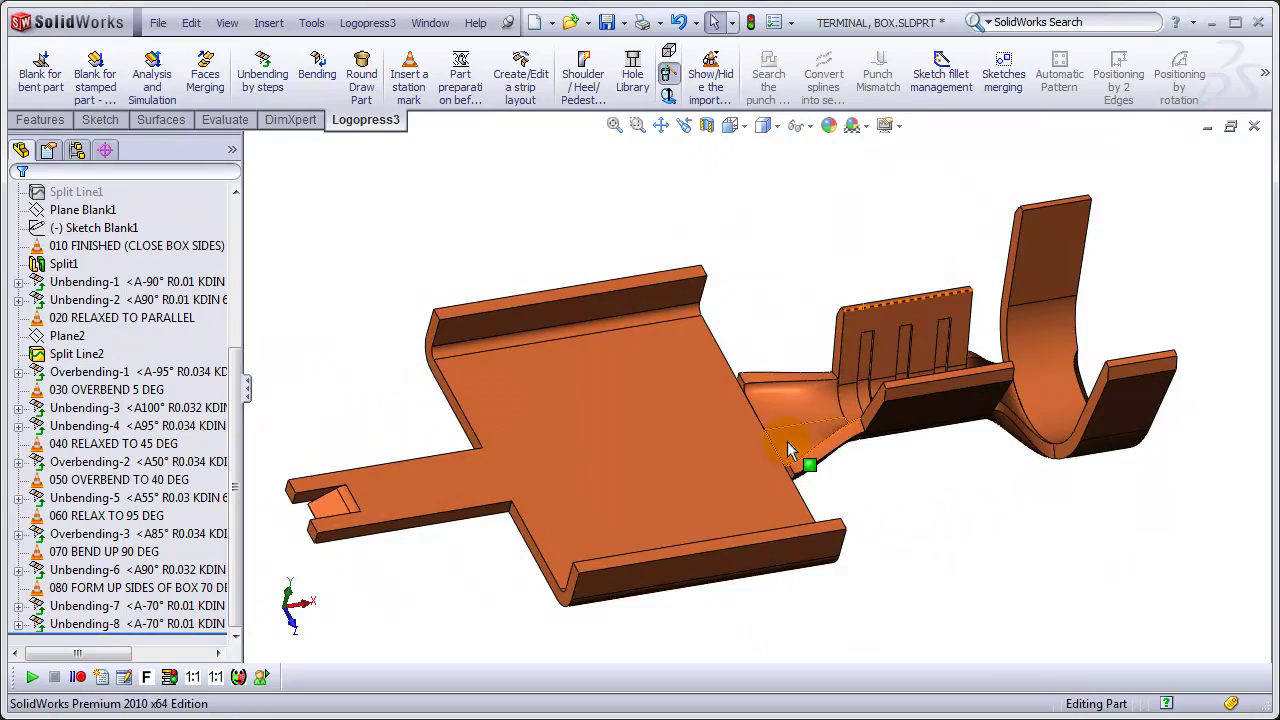
# - Start Sketch2 on the transition's bend face and convert its edge into a line
pyautogui.scroll(-3, 787, 441)
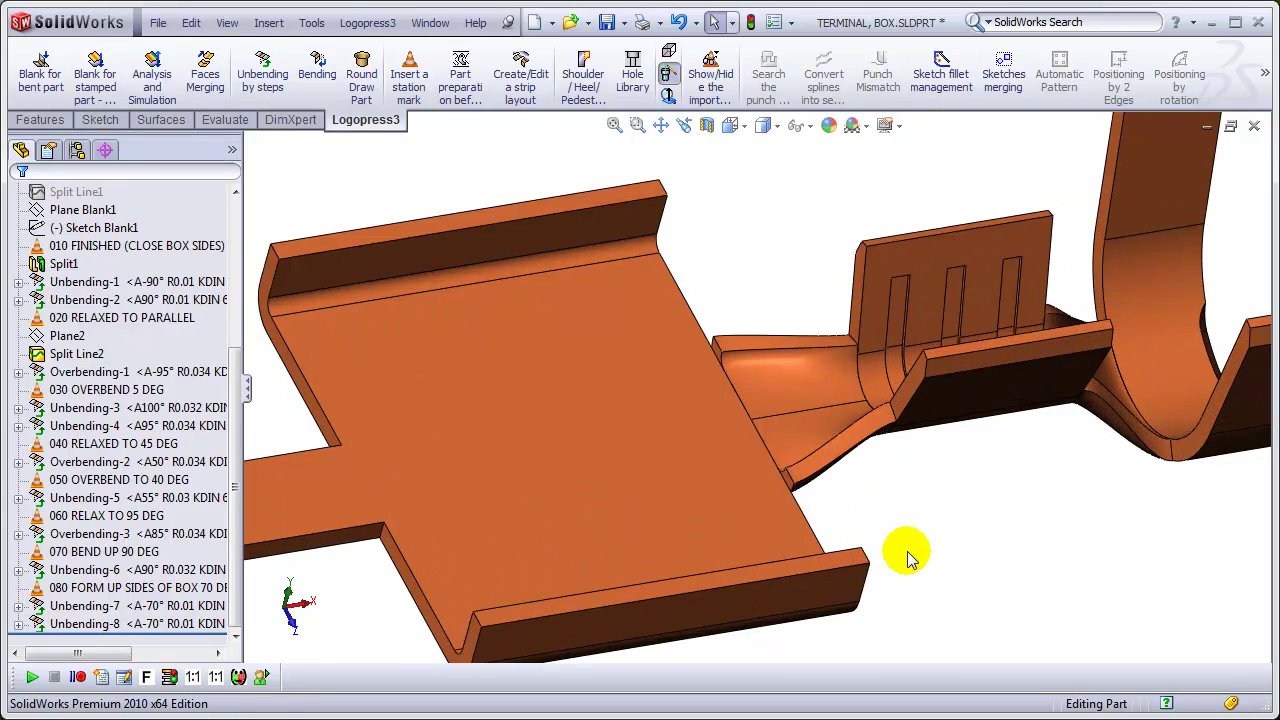
pyautogui.click(900, 412)
pyautogui.click(966, 344)
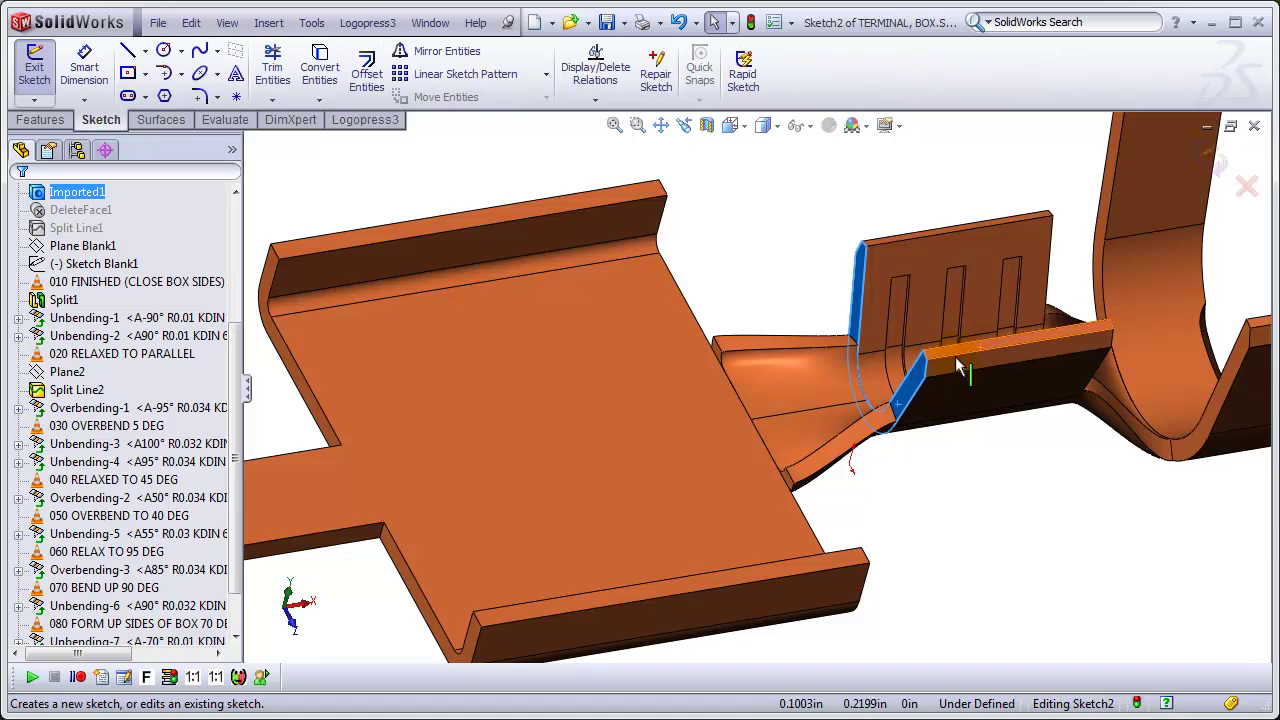
pyautogui.press('Escape')
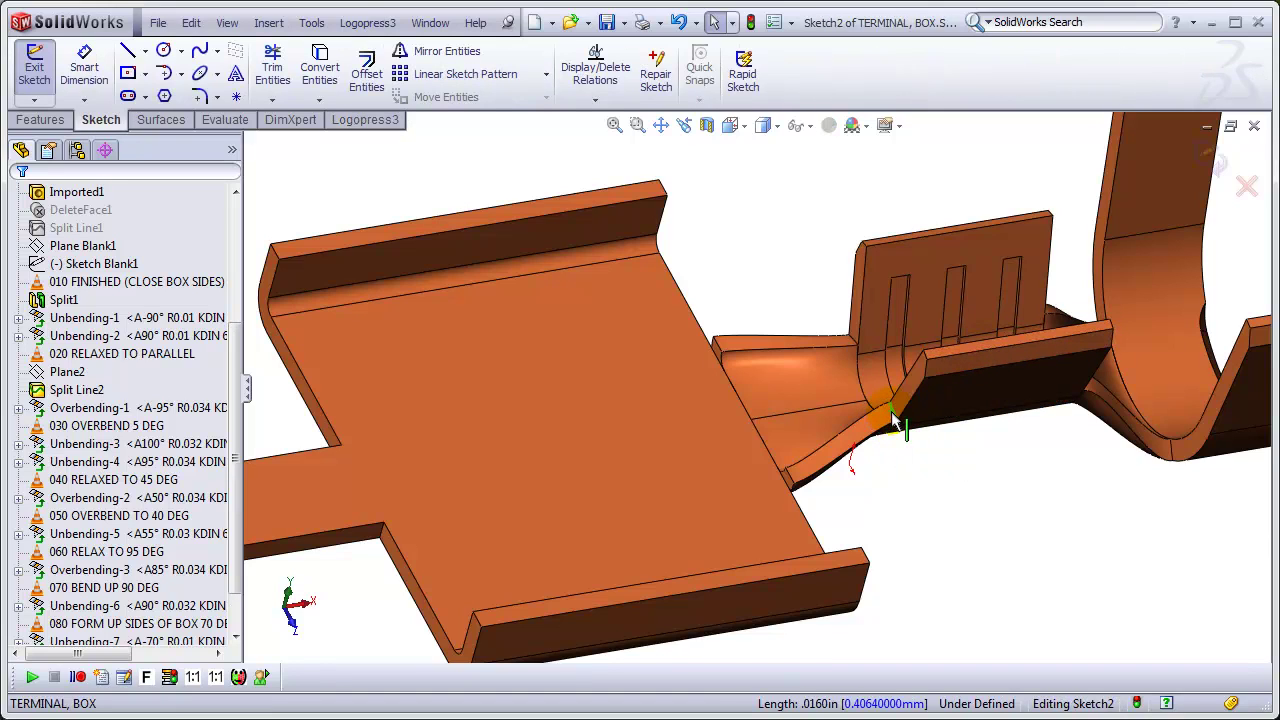
pyautogui.click(320, 55)
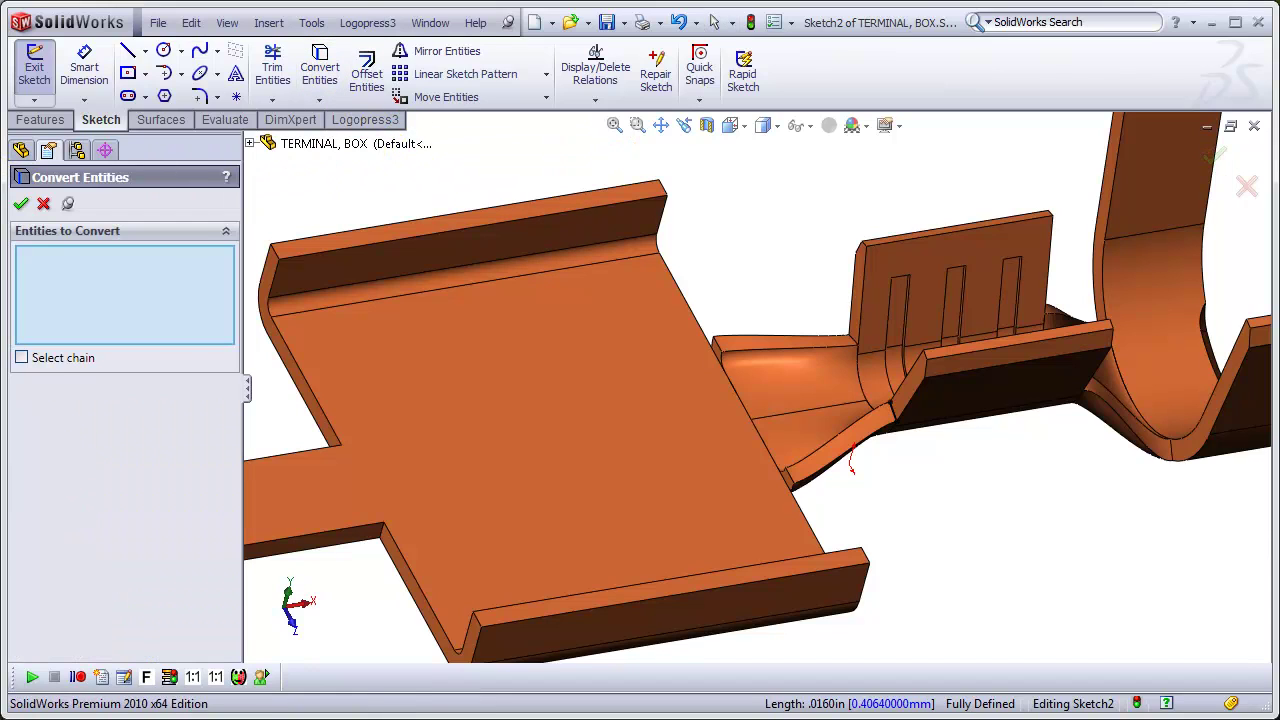
pyautogui.click(21, 203)
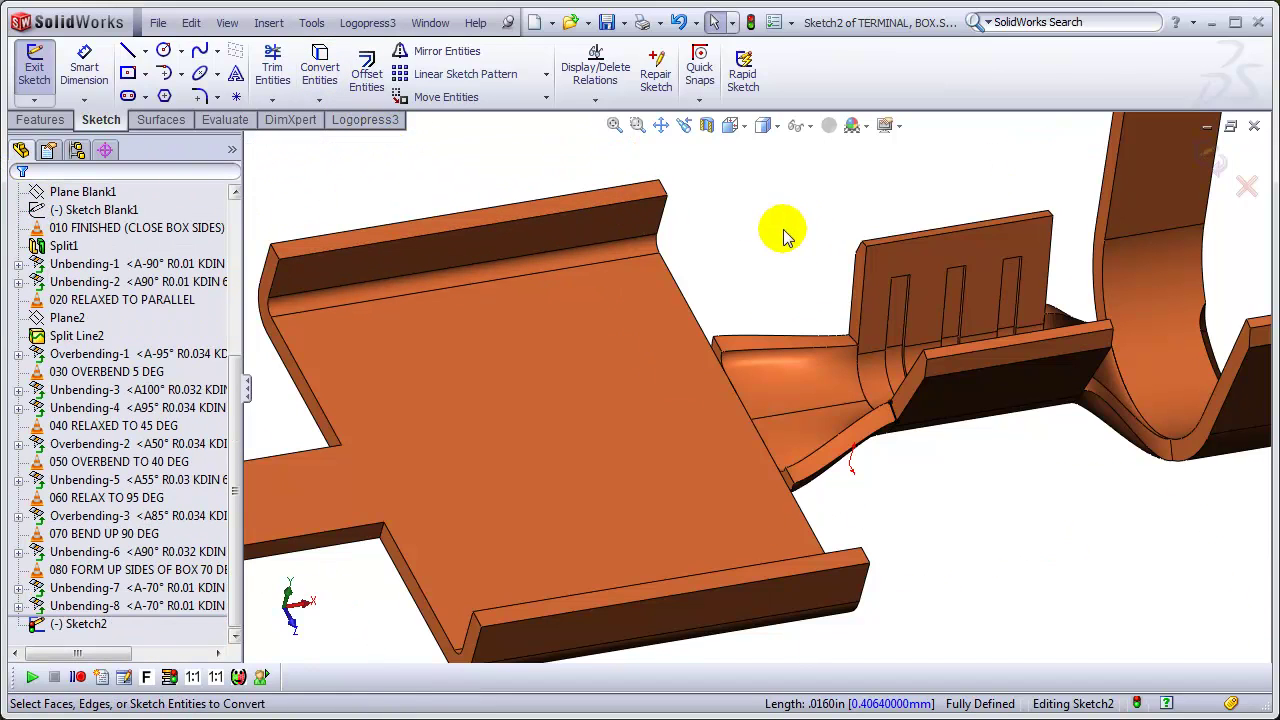
# - Replace the converted line's On Edge relation with a Fixed relation
pyautogui.click(603, 78)
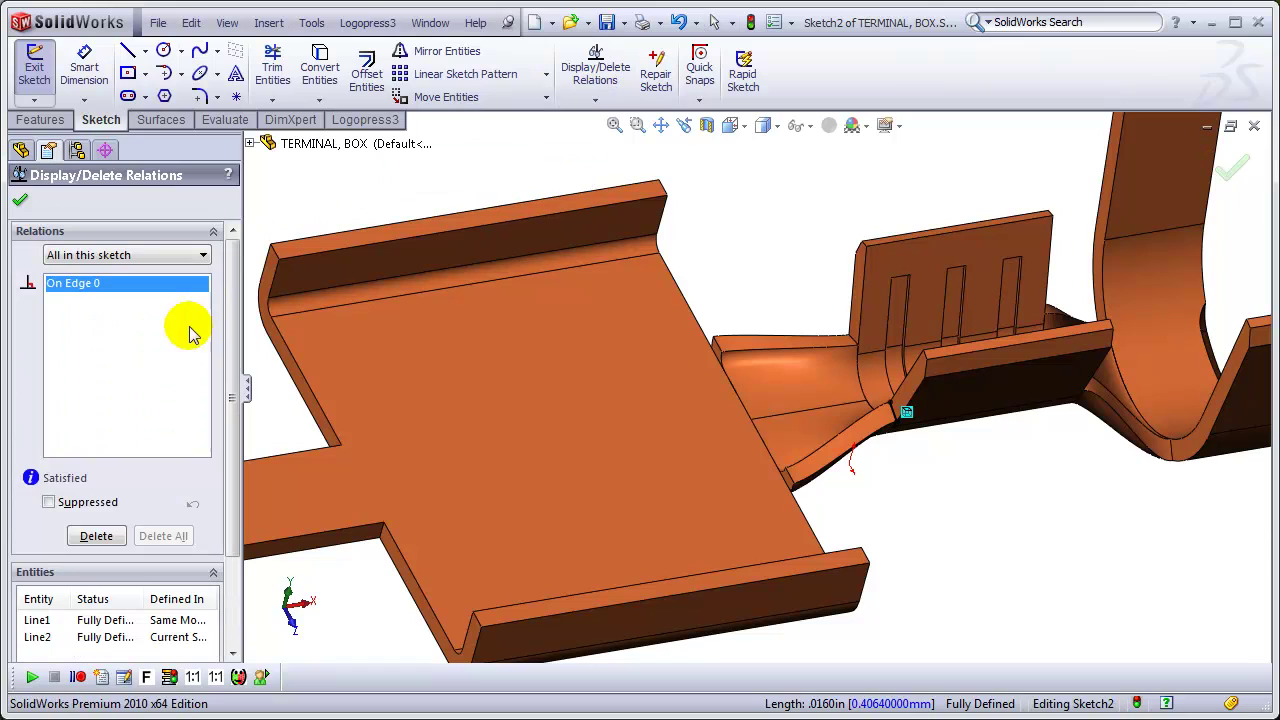
pyautogui.click(97, 537)
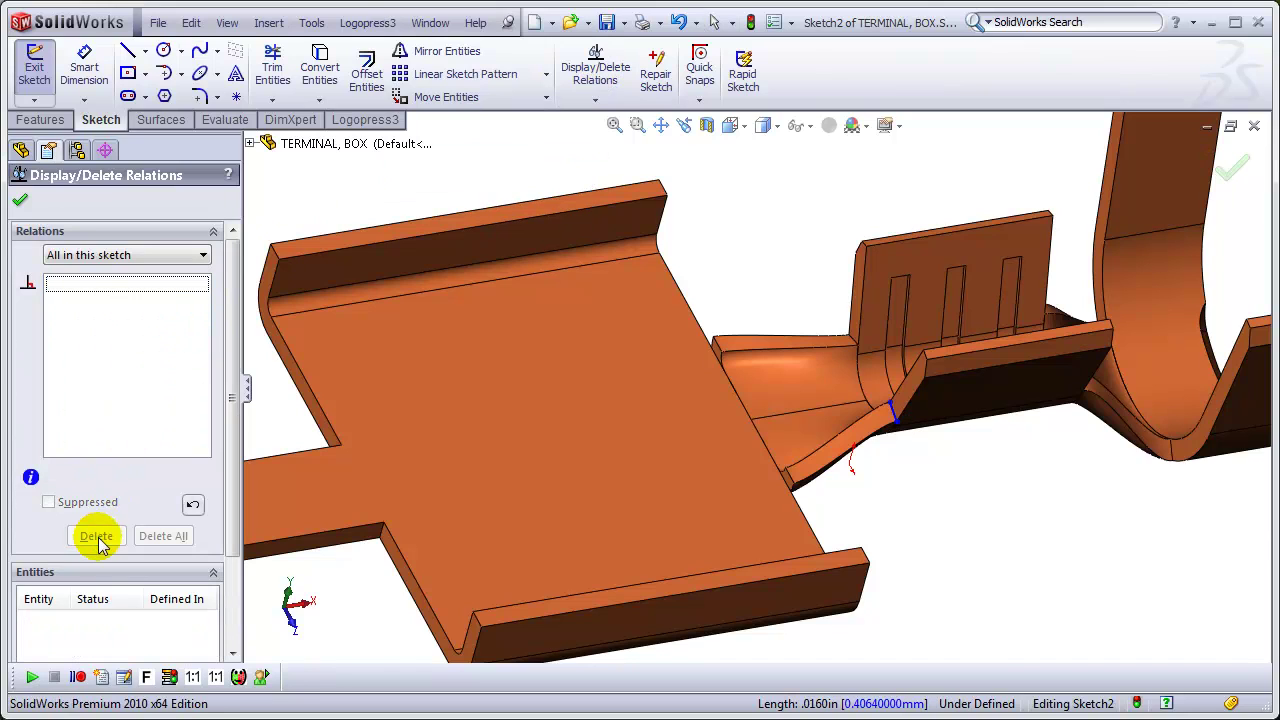
pyautogui.click(20, 199)
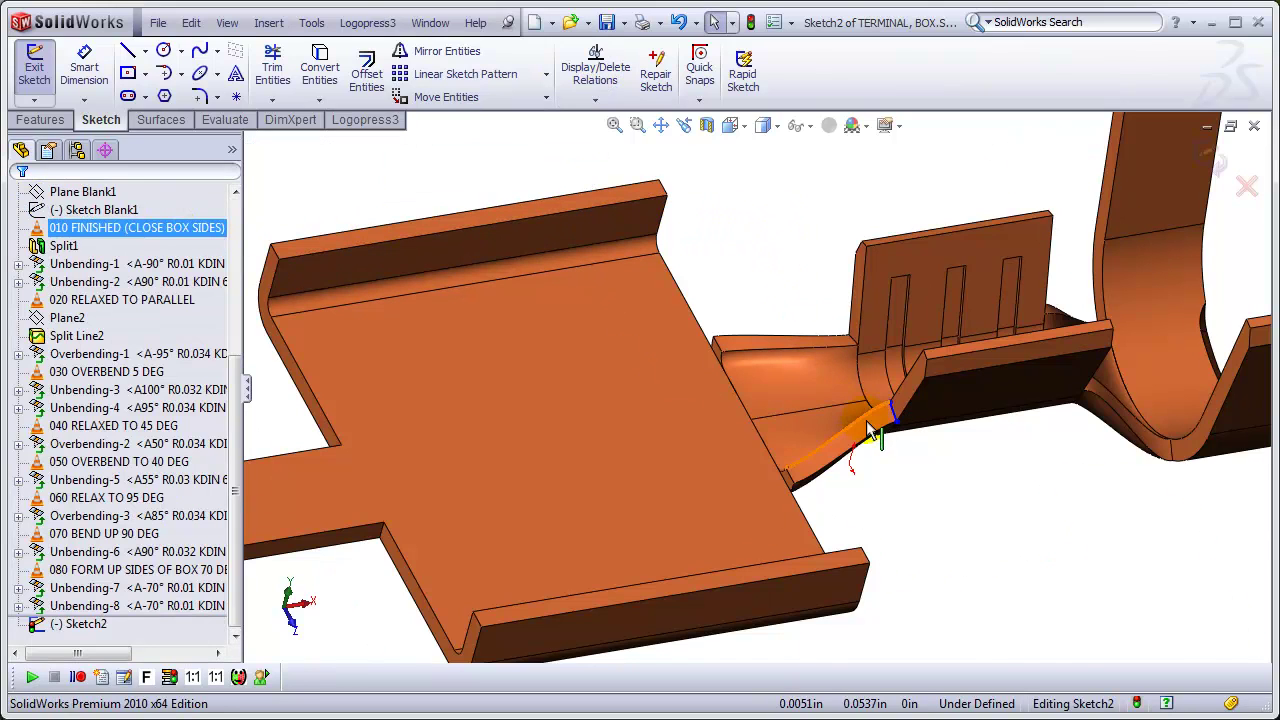
pyautogui.click(899, 418)
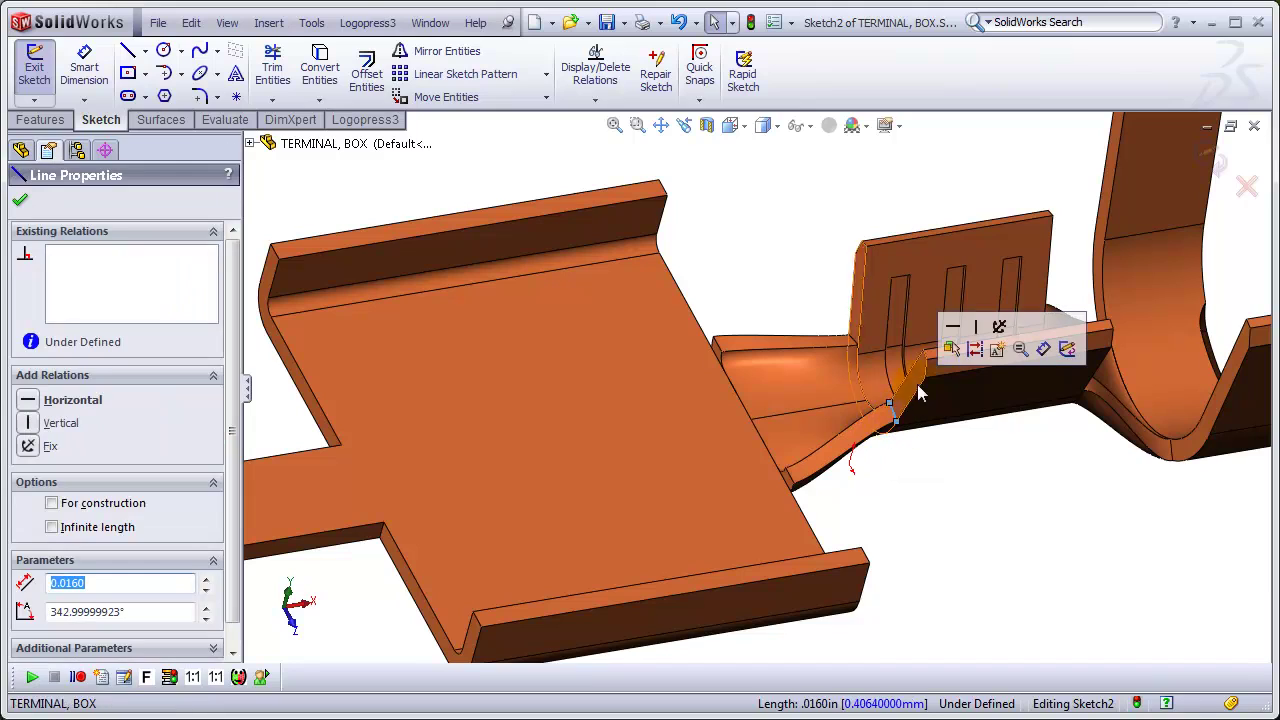
pyautogui.click(1000, 328)
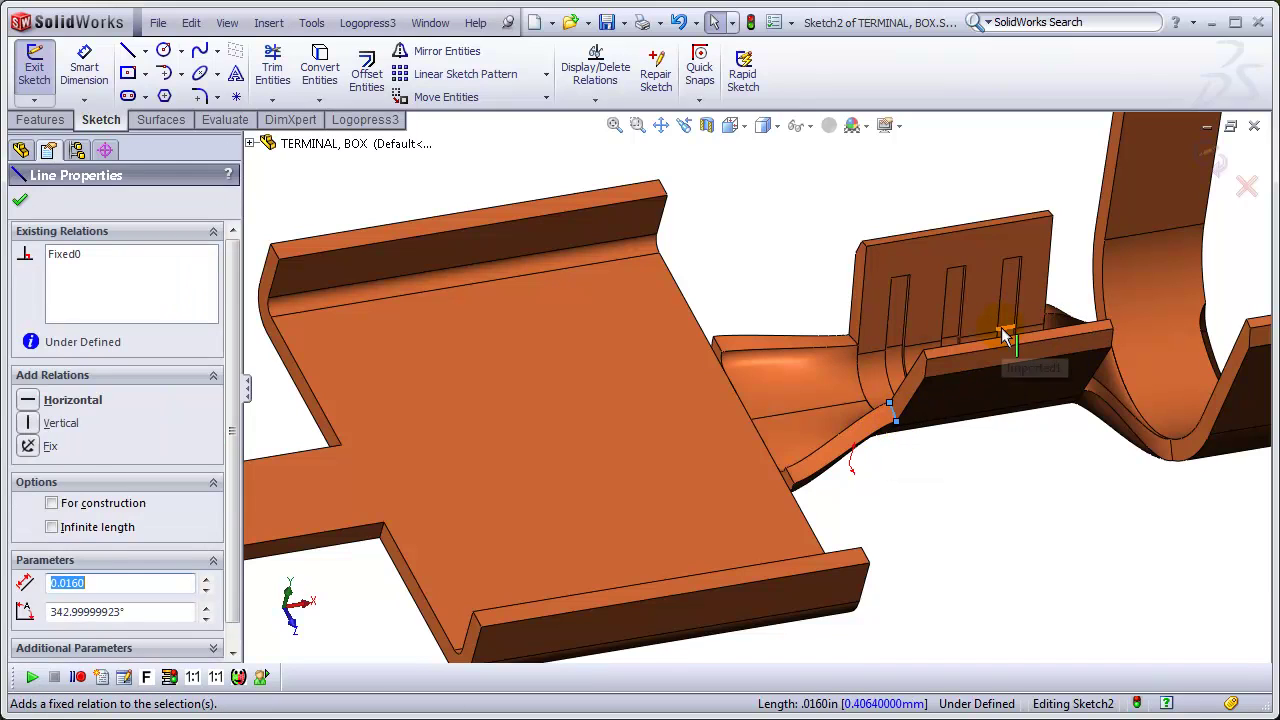
pyautogui.click(20, 203)
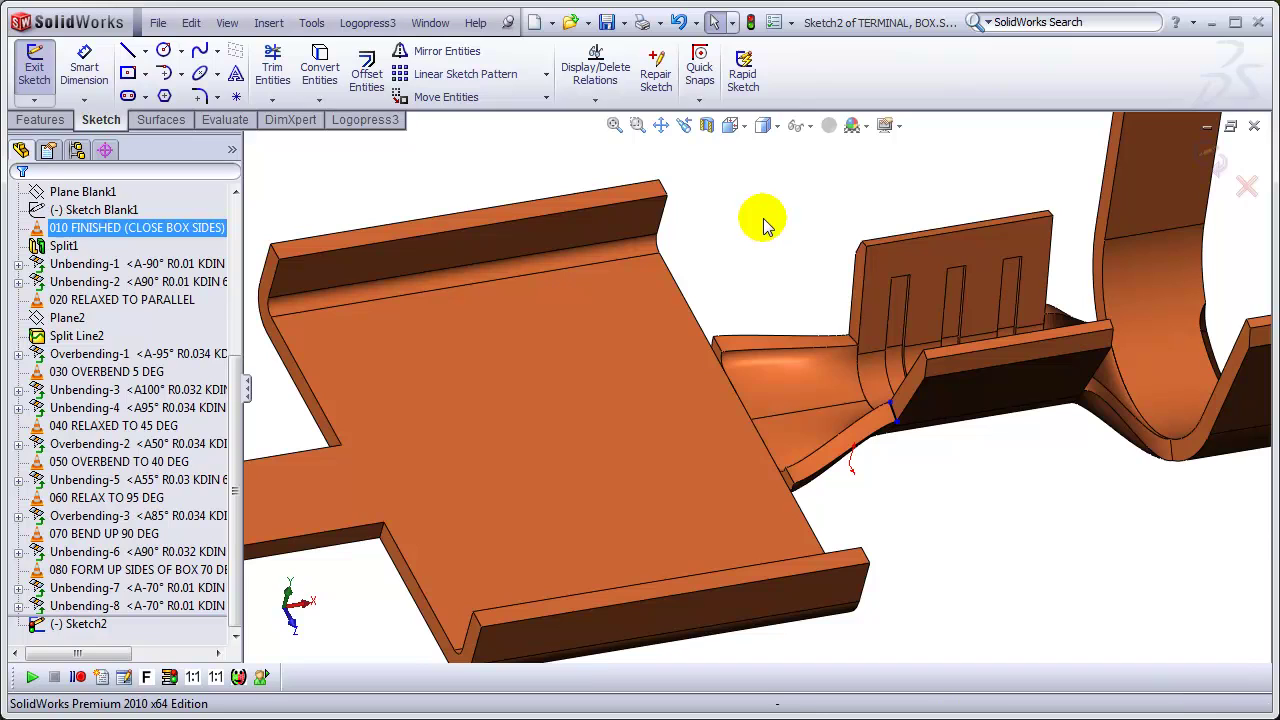
# - Exit Sketch2 and bring up the shortcut toolbar over the model
pyautogui.press('s')
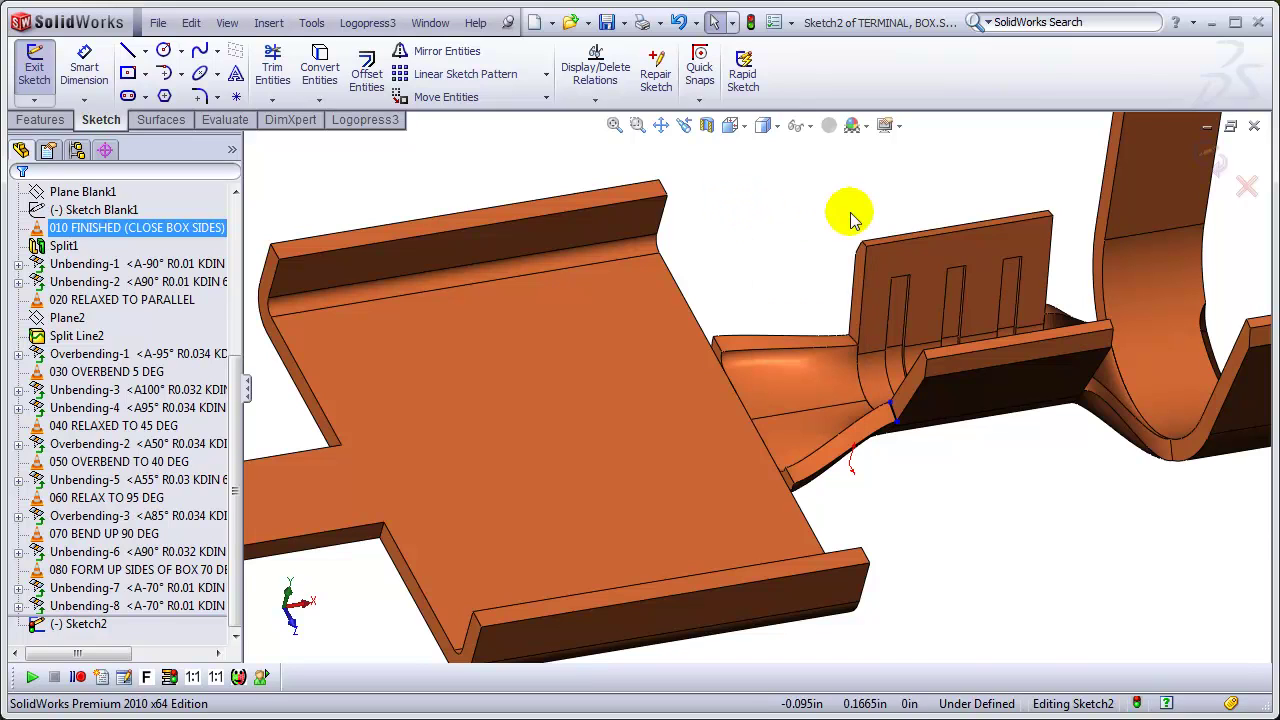
pyautogui.click(1212, 150)
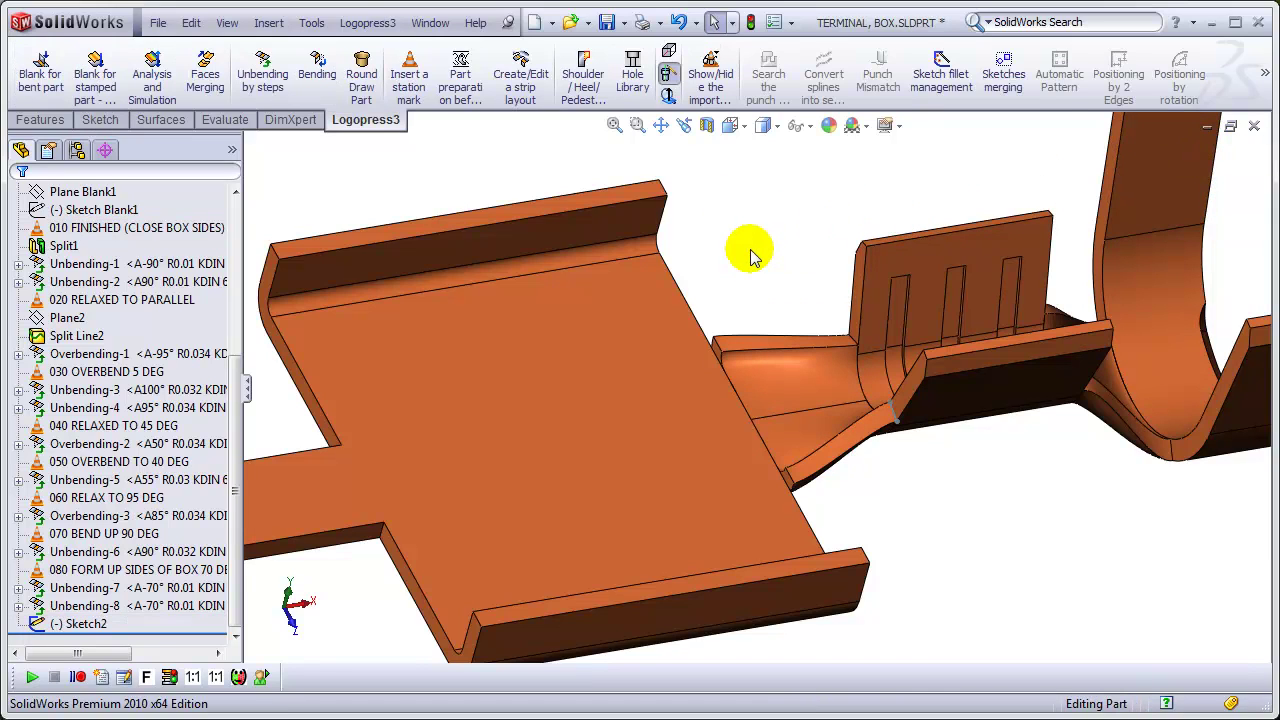
pyautogui.press('s')
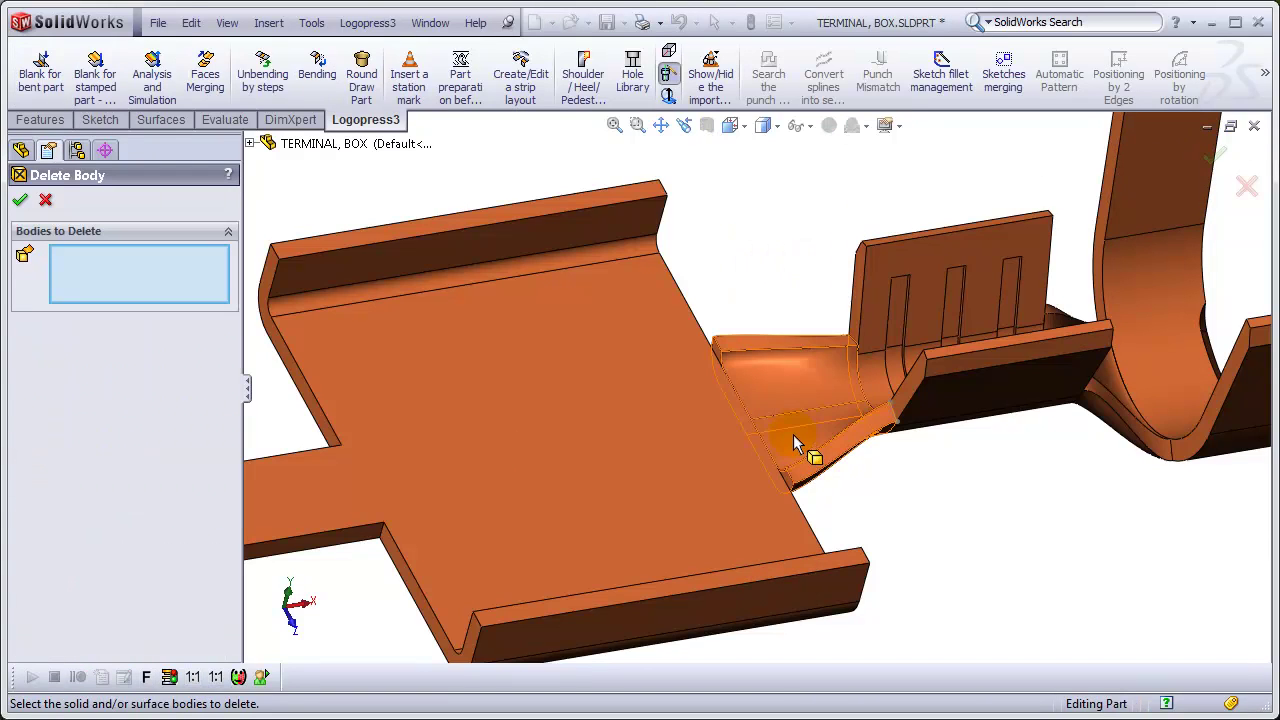
# - Delete the old transition body between the plate and the box
pyautogui.click(800, 445)
pyautogui.rightClick(797, 443)
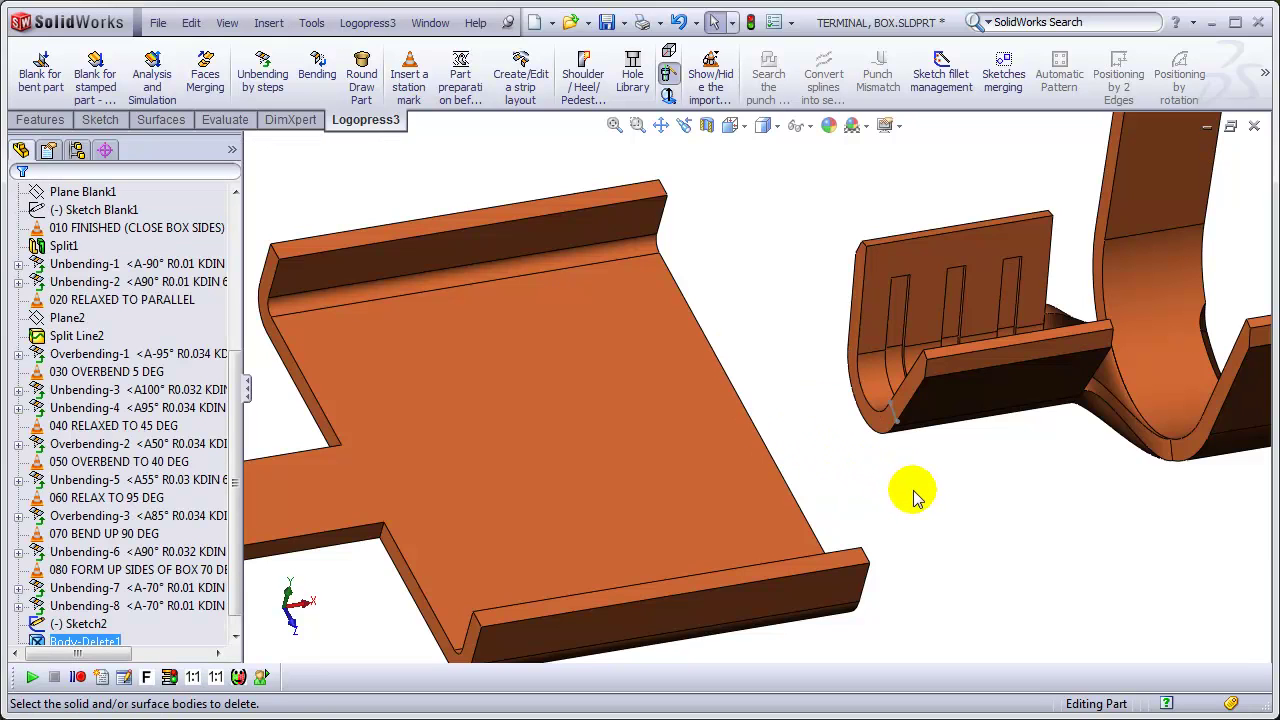
pyautogui.moveTo(900, 470); pyautogui.dragTo(922, 468, button='middle')
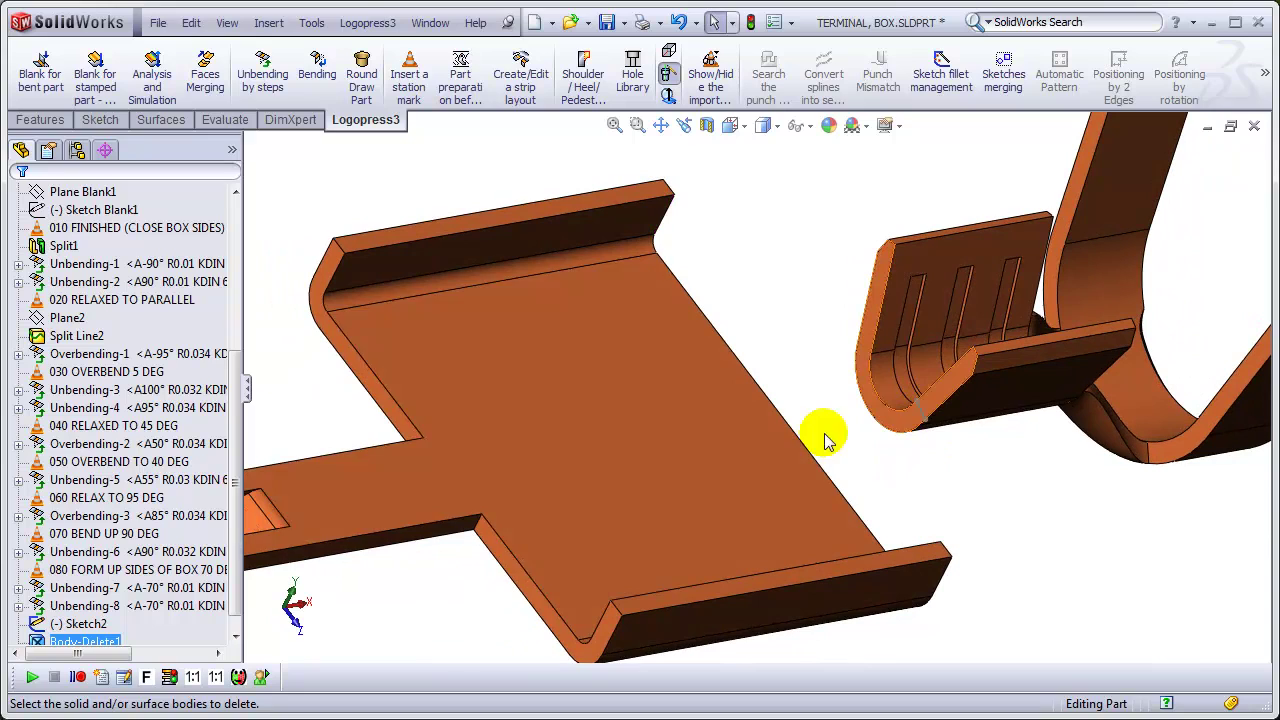
# - Move Body-Delete1 above Sketch2 in the feature tree and reopen Sketch2 for editing
pyautogui.click(225, 515)
pyautogui.scroll(-1, 222, 580)
pyautogui.click(220, 588)
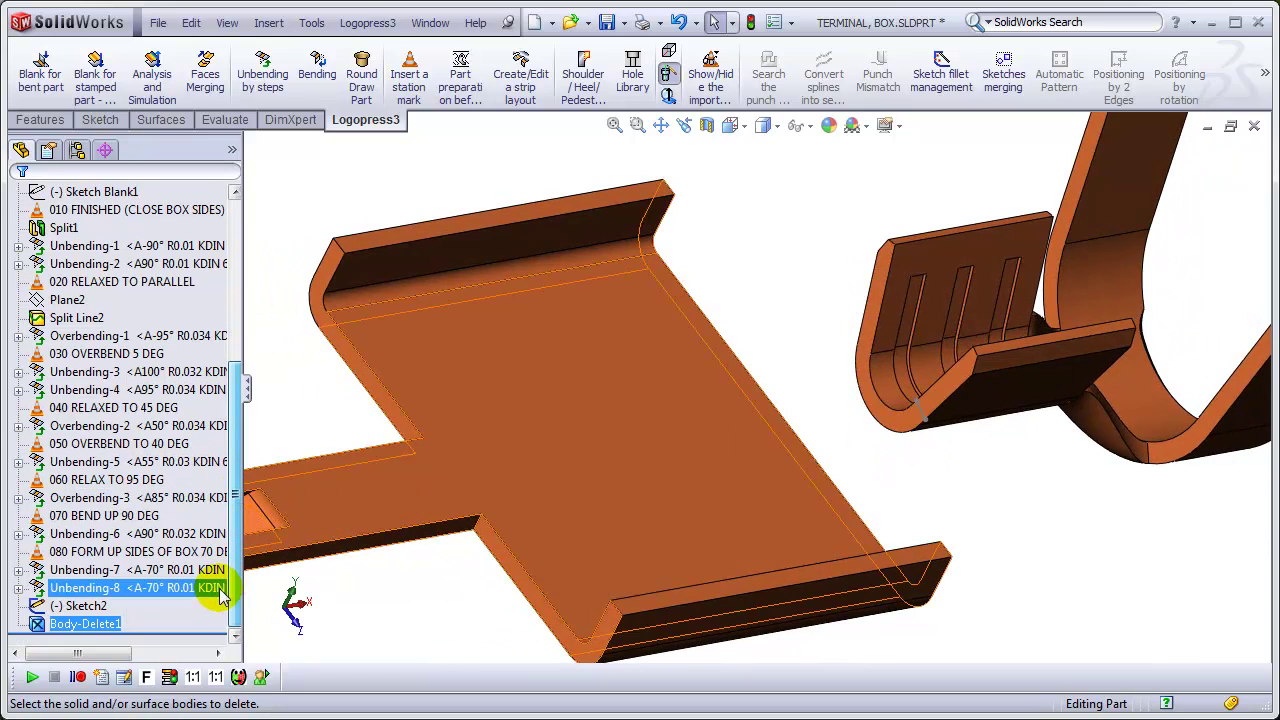
pyautogui.click(75, 606)
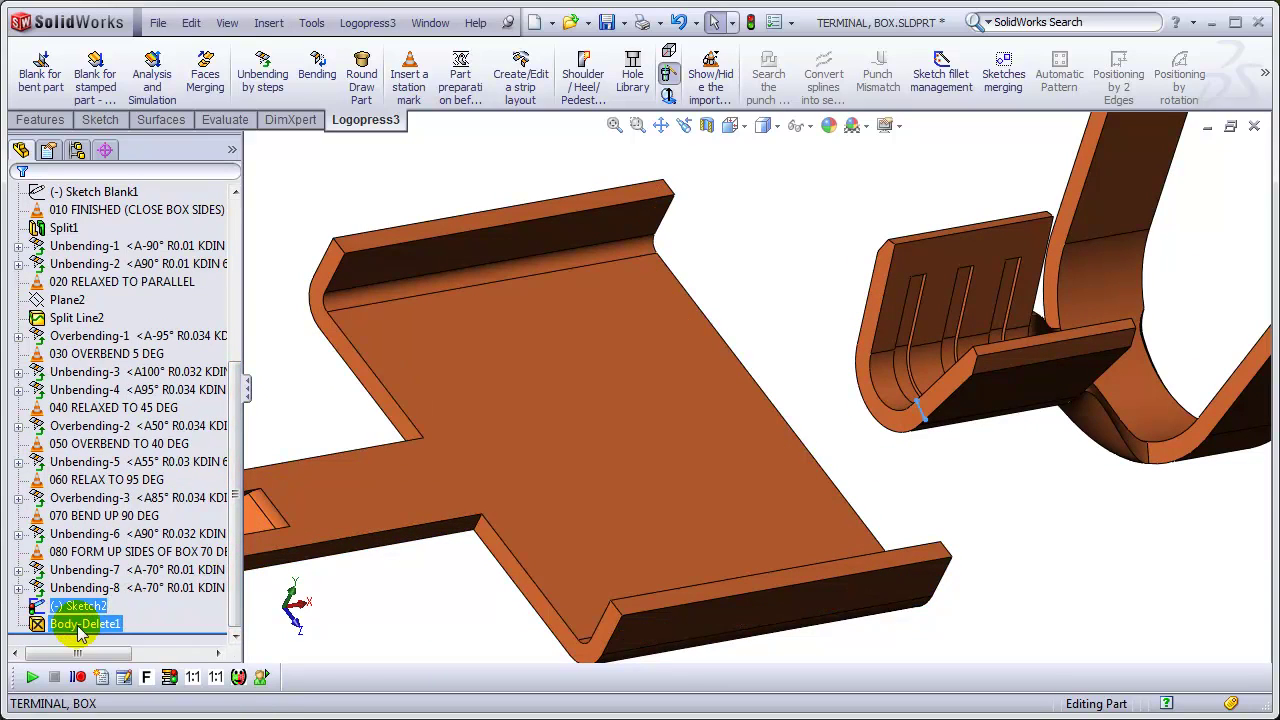
pyautogui.moveTo(80, 628); pyautogui.dragTo(85, 588)
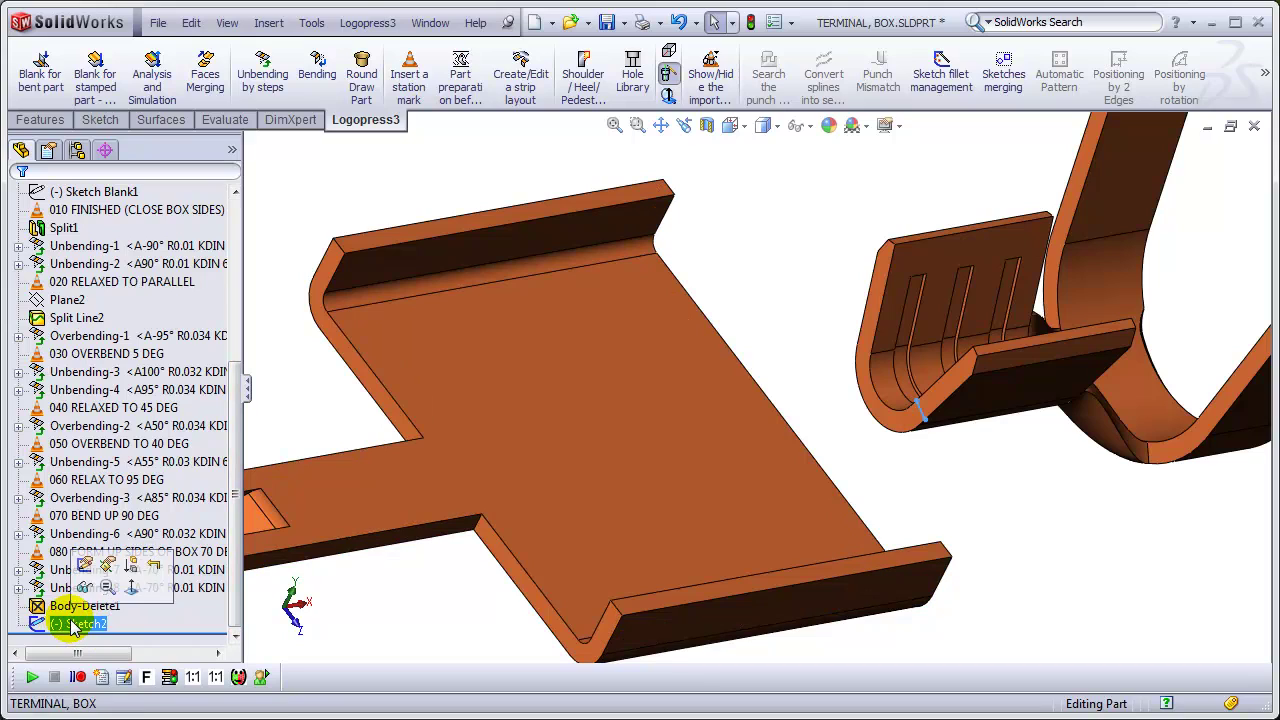
pyautogui.click(82, 566)
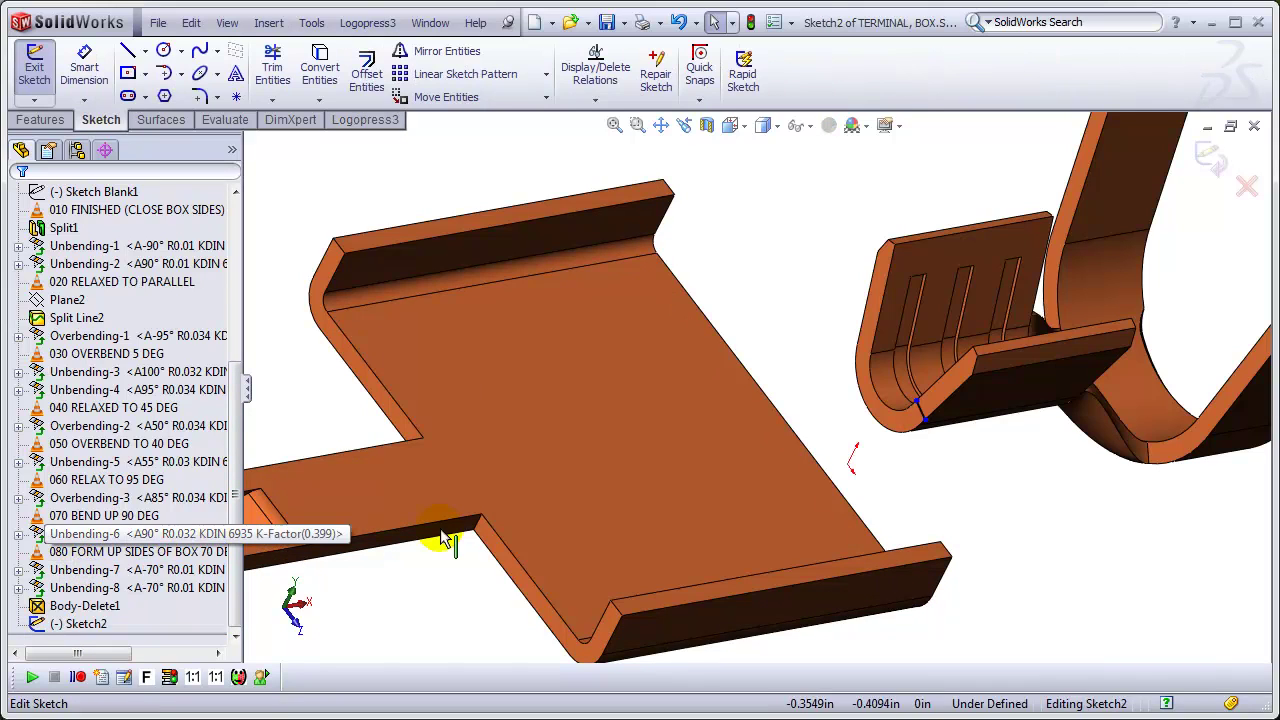
# - Draw a straight line from the flat edge up to the bend end
pyautogui.press('l')
pyautogui.click(850, 467)
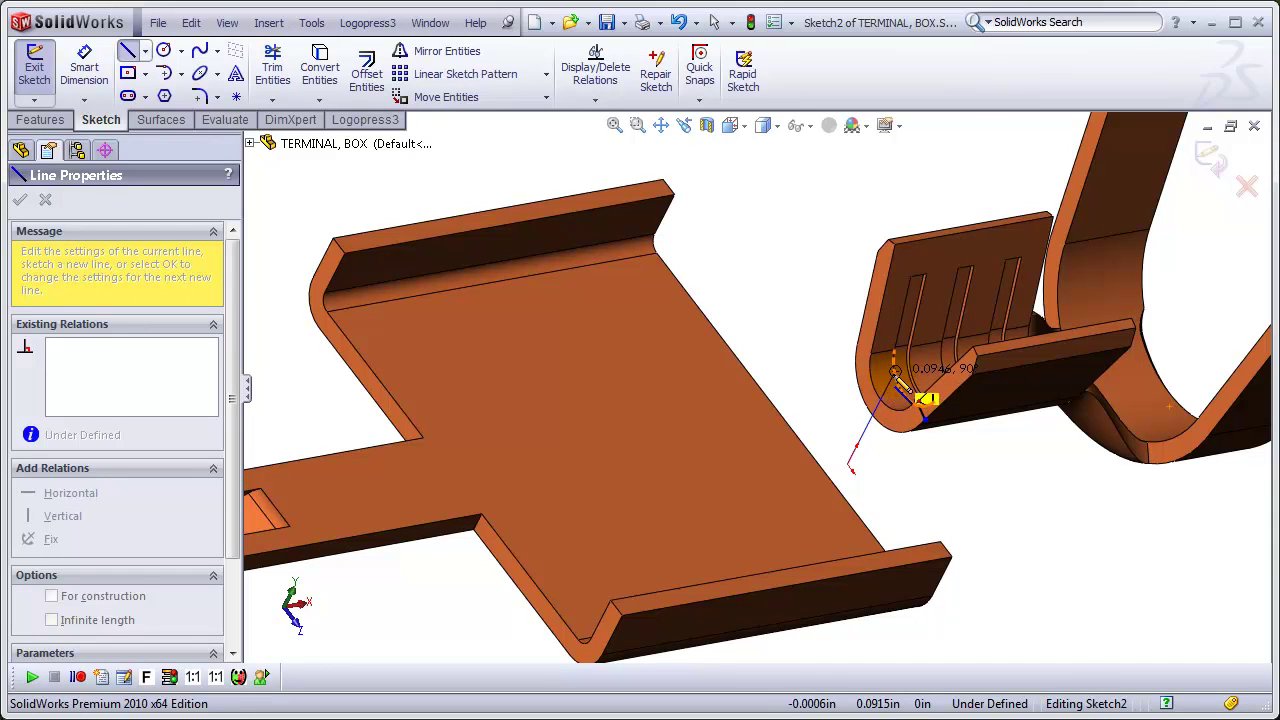
pyautogui.click(895, 372)
pyautogui.press('Escape')
pyautogui.moveTo(991, 509); pyautogui.dragTo(900, 445, button='middle')
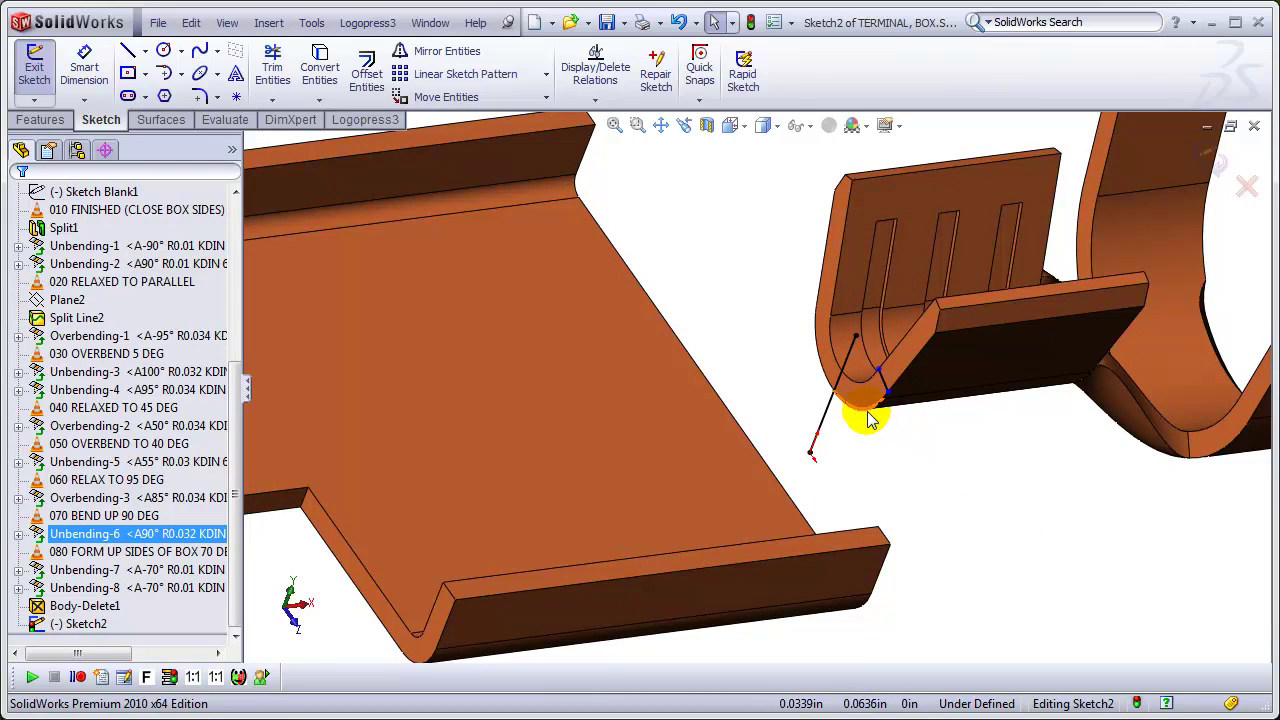
# - Convert both bend arc edges, power-trim the excess line, and close Sketch2
pyautogui.click(869, 416)
pyautogui.keyDown('ctrl'); pyautogui.click(865, 392); pyautogui.keyUp('ctrl')
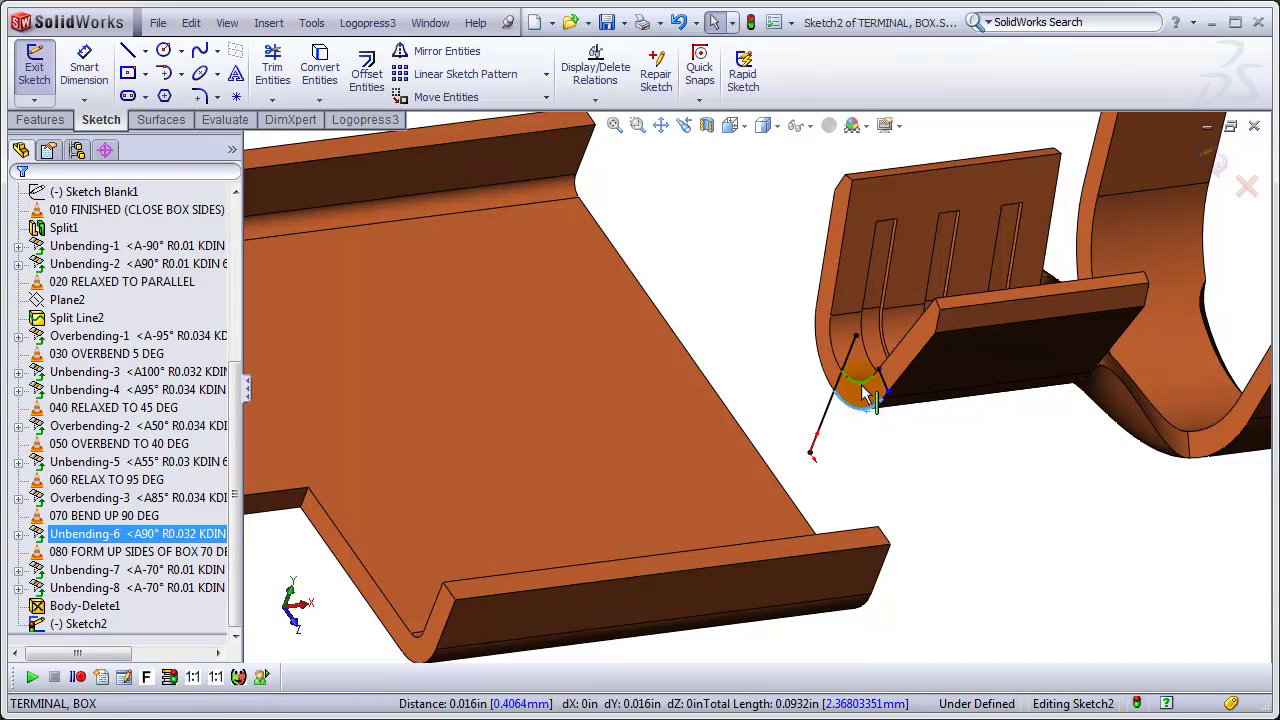
pyautogui.scroll(-3, 866, 395)
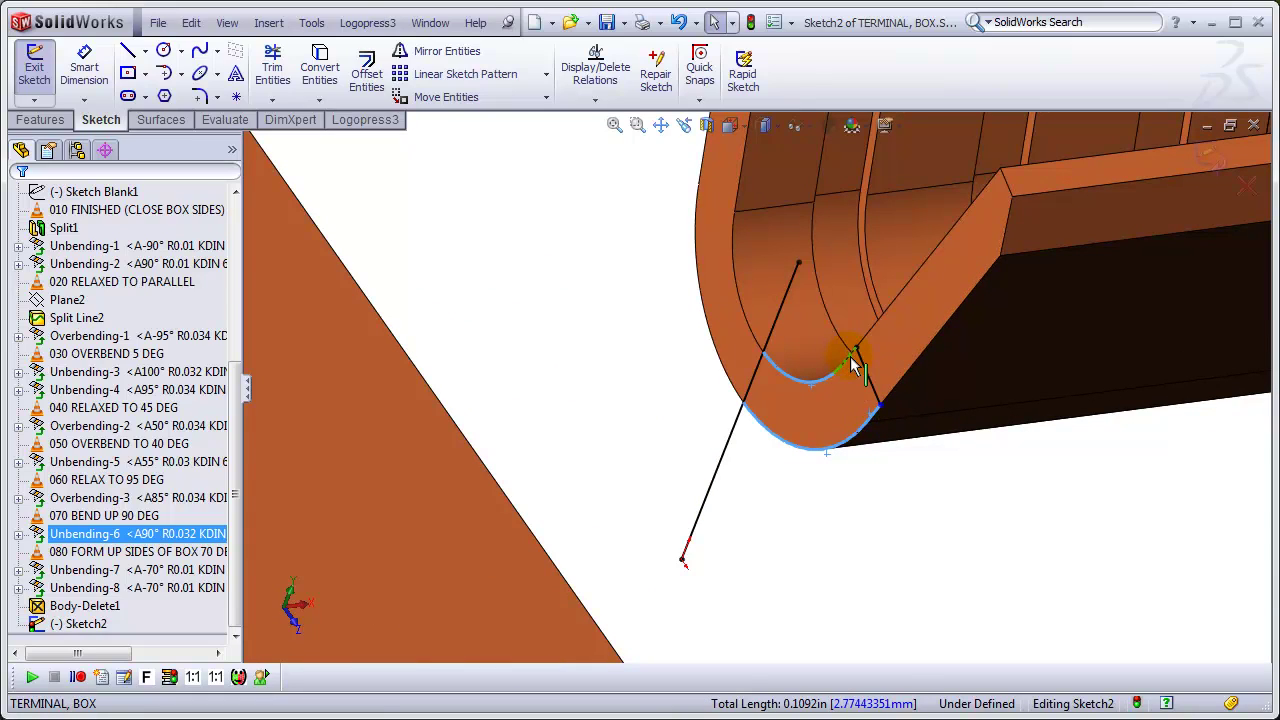
pyautogui.click(318, 72)
pyautogui.press('t')
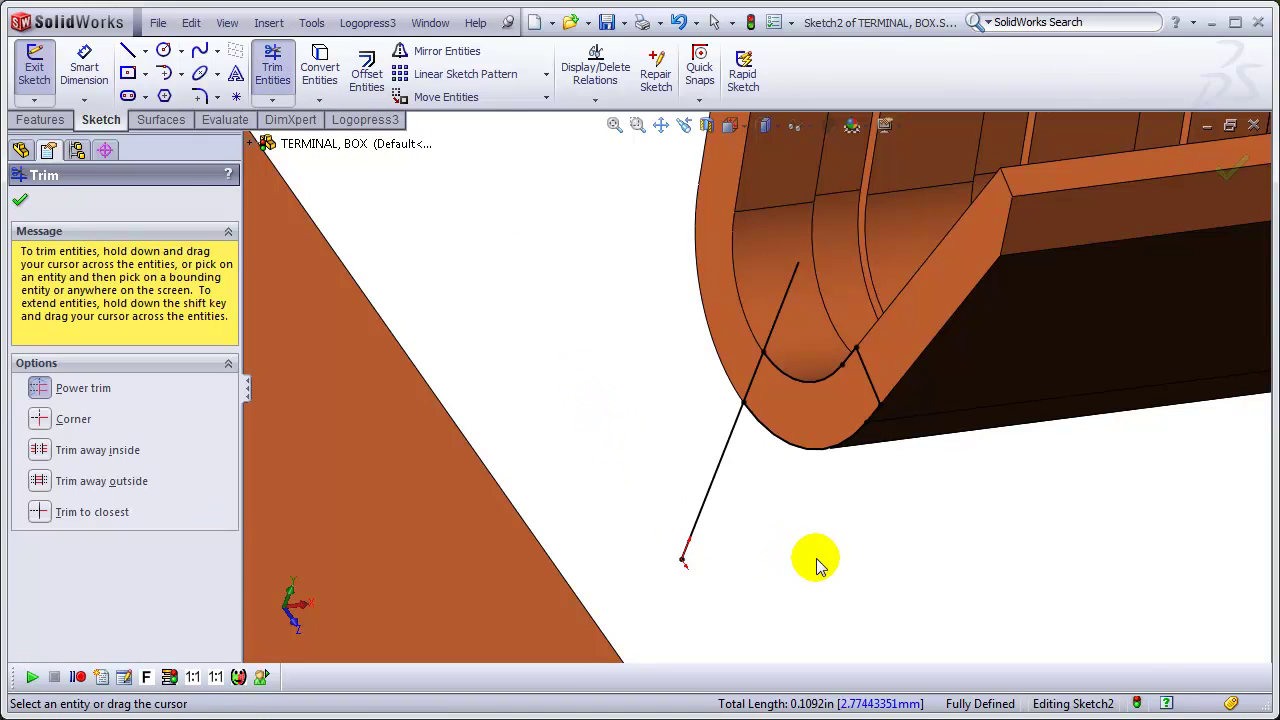
pyautogui.moveTo(814, 560)
pyautogui.mouseDown()
pyautogui.moveTo(686, 444)
pyautogui.moveTo(678, 360)
pyautogui.moveTo(695, 307)
pyautogui.moveTo(790, 296)
pyautogui.mouseUp()
pyautogui.click(1220, 176)
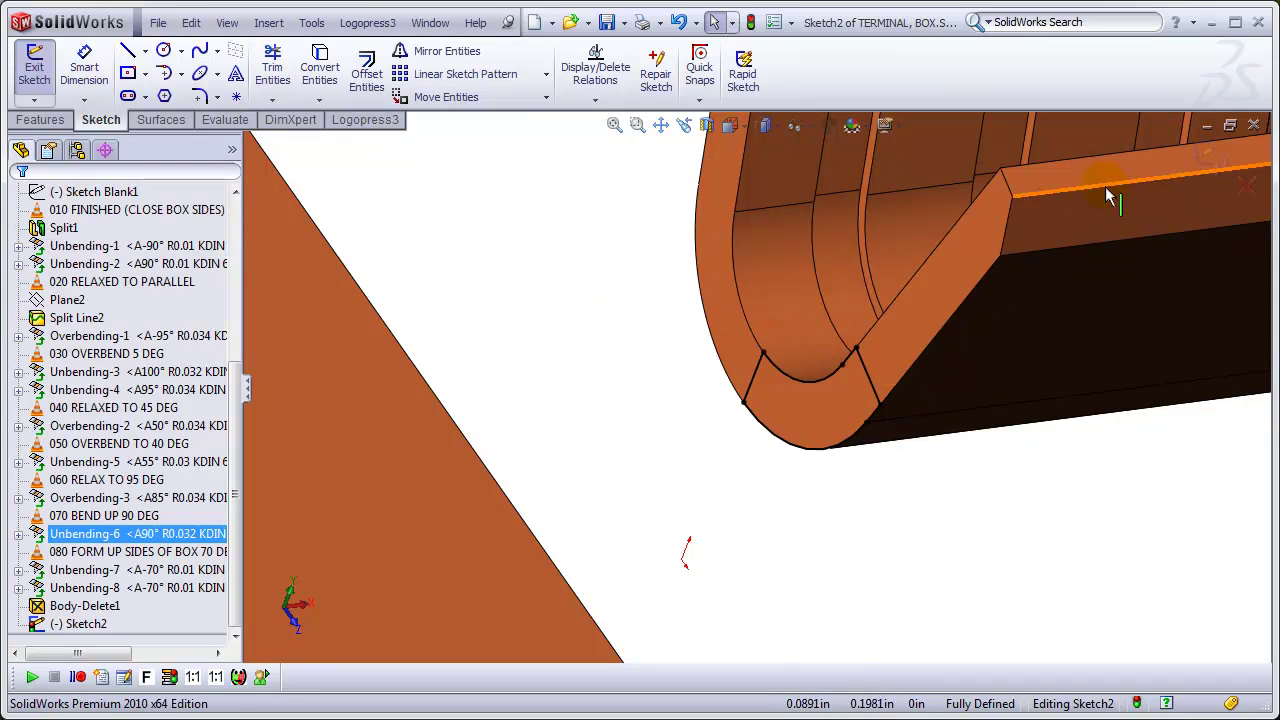
pyautogui.click(1203, 154)
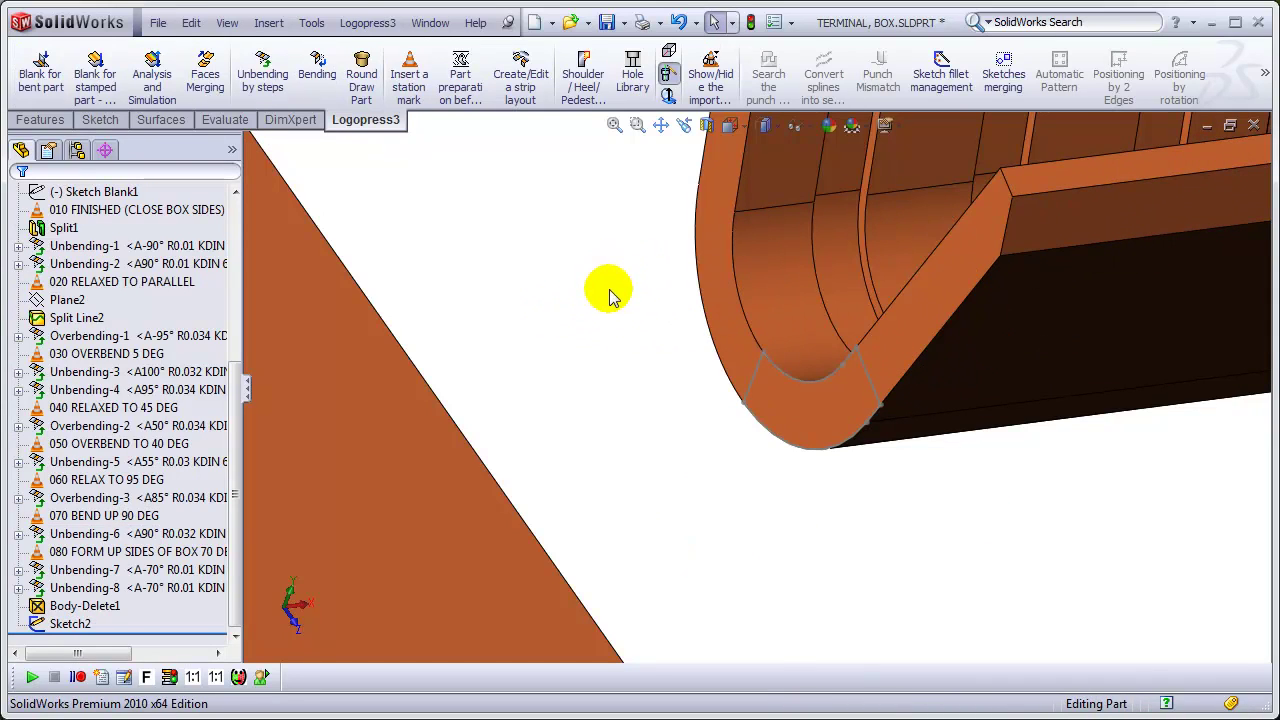
pyautogui.moveTo(608, 289); pyautogui.dragTo(716, 533, button='middle')
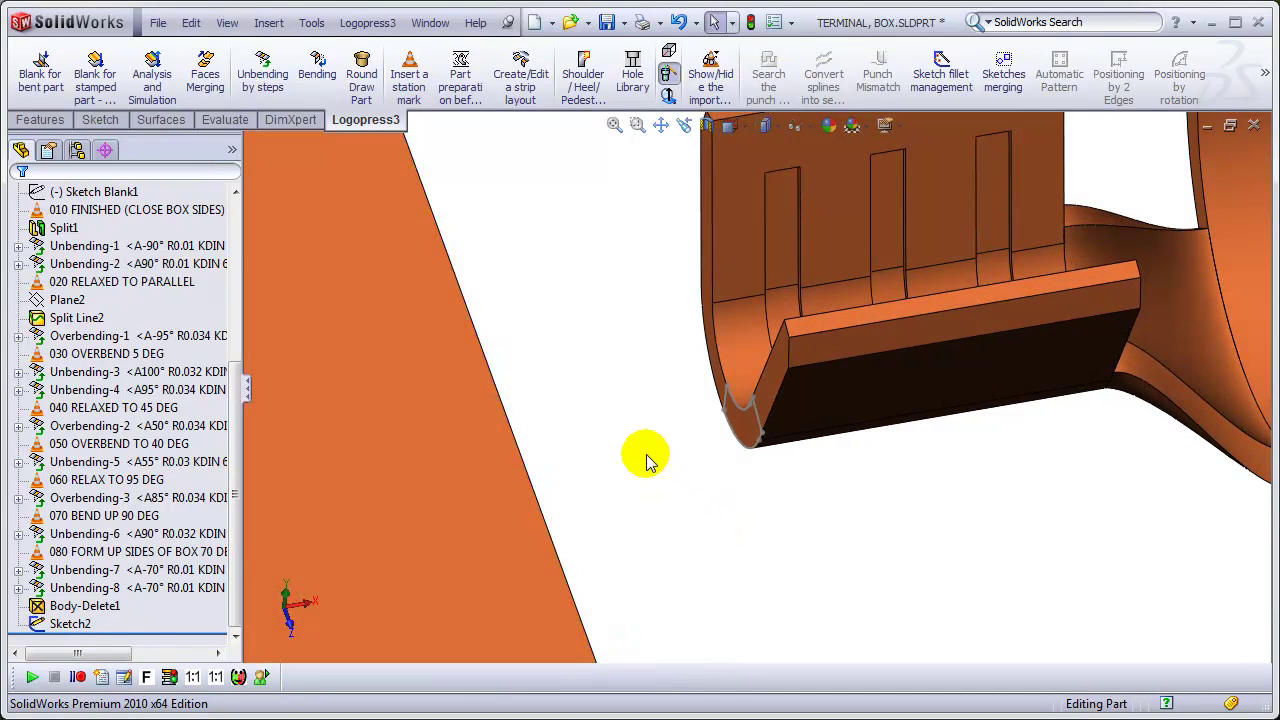
pyautogui.moveTo(609, 410); pyautogui.dragTo(609, 322, button='right')
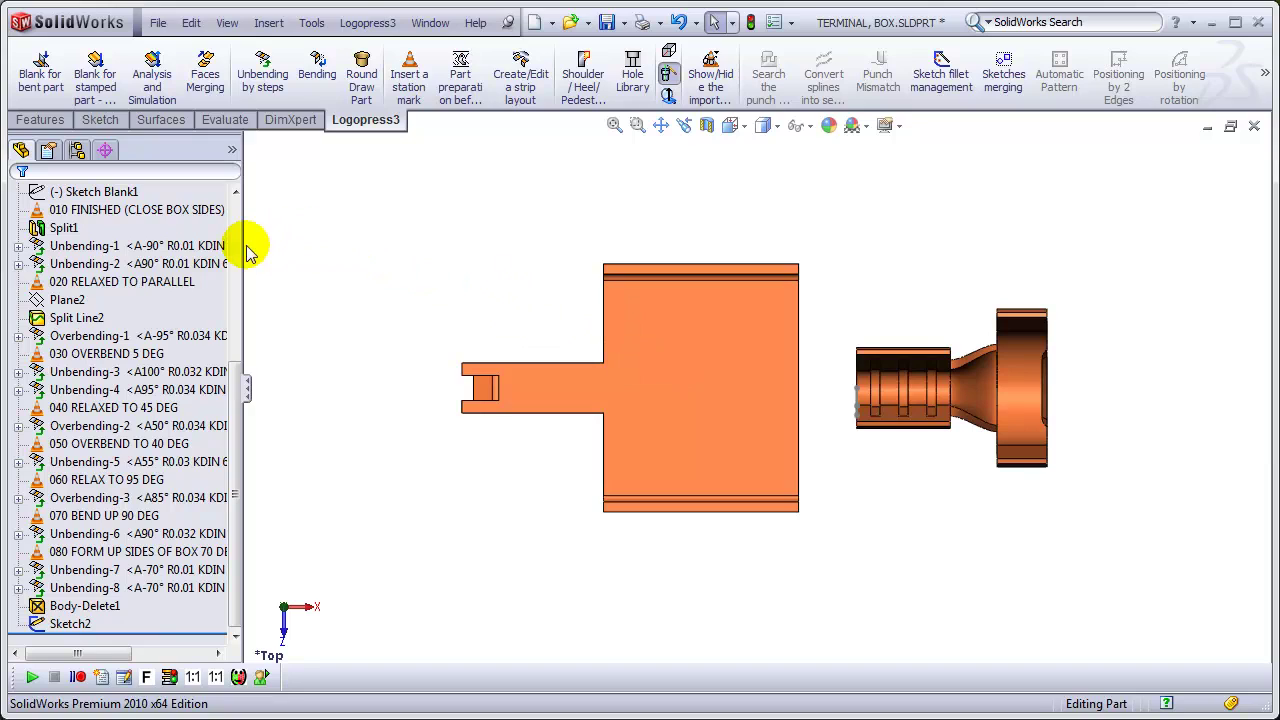
pyautogui.click(100, 191)
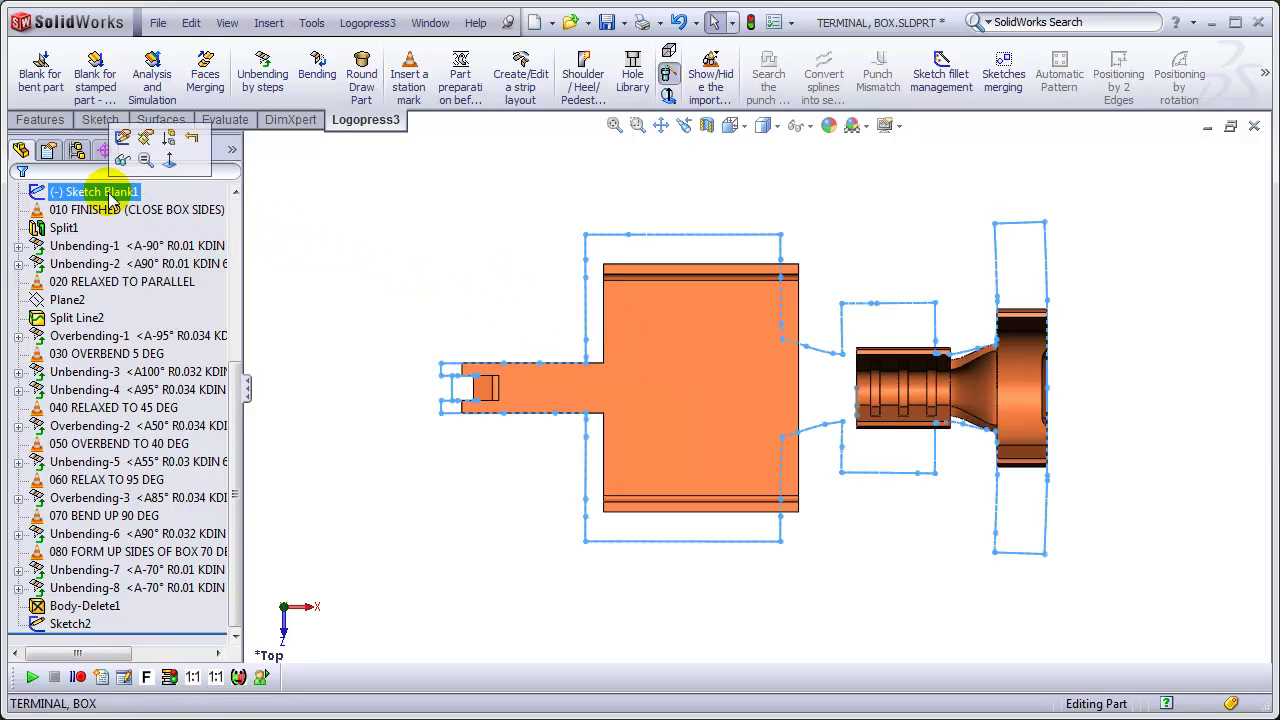
pyautogui.click(122, 162)
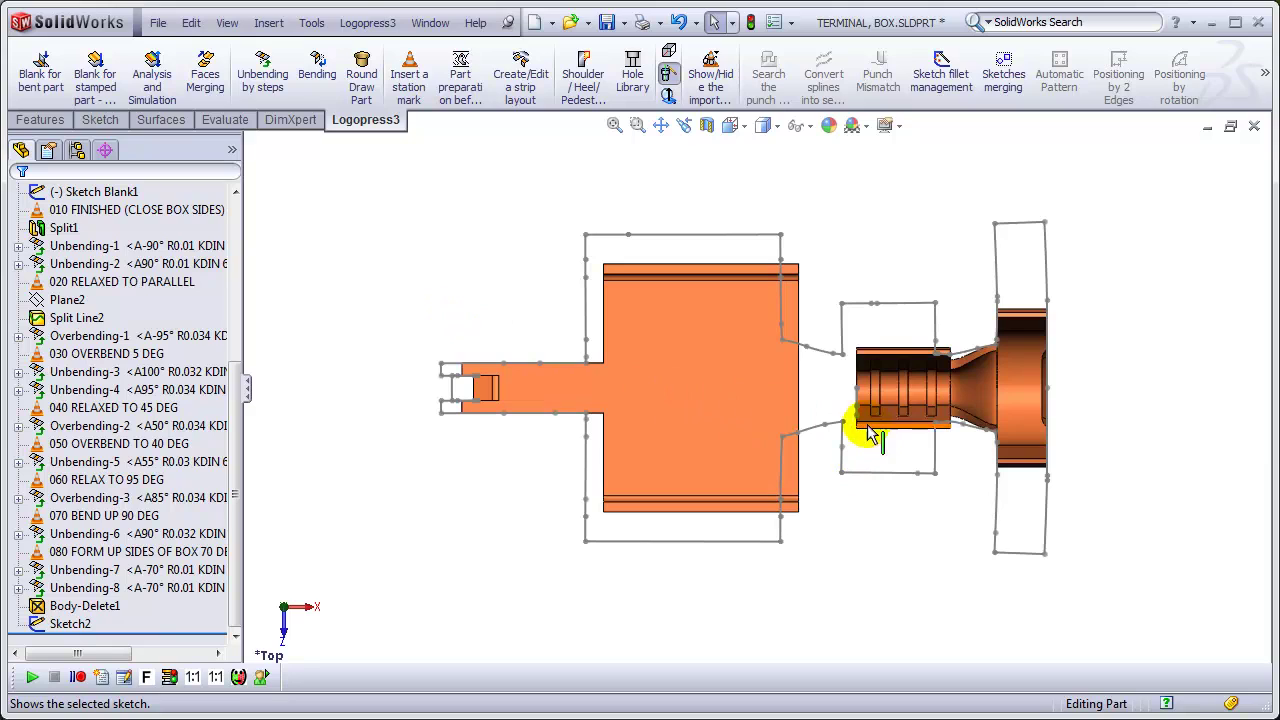
pyautogui.scroll(5, 835, 380)
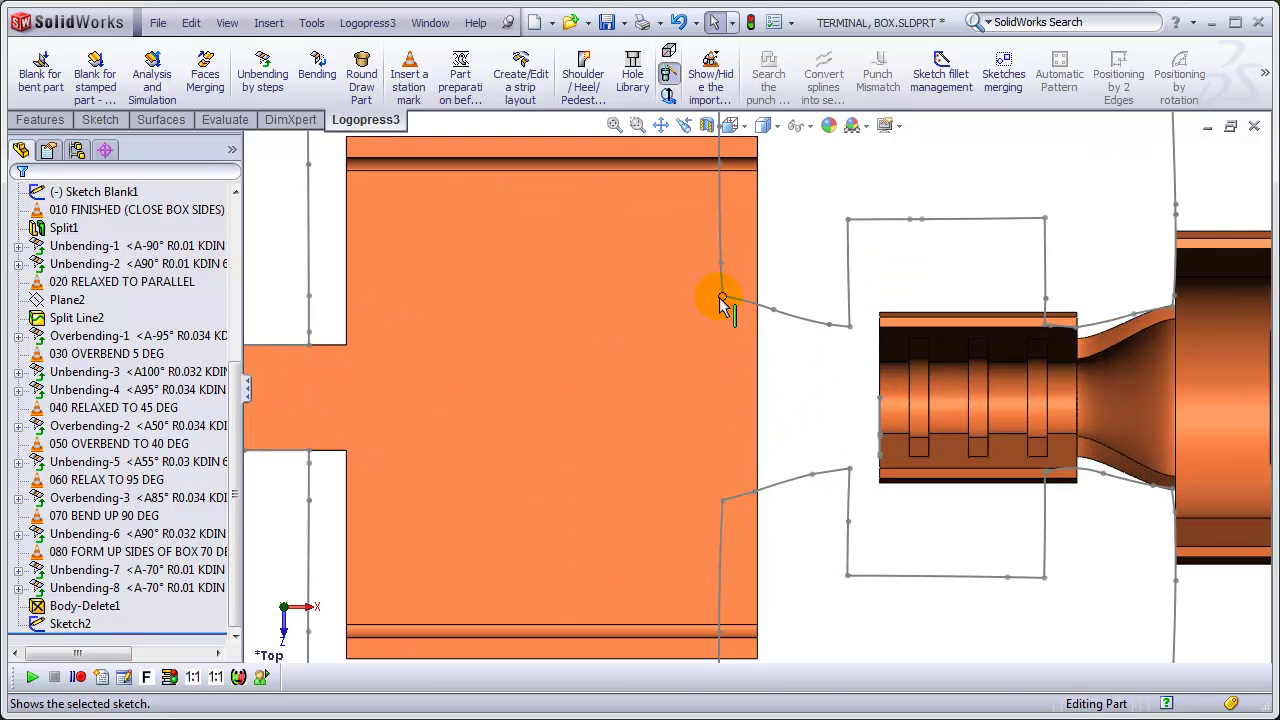
pyautogui.click(722, 297)
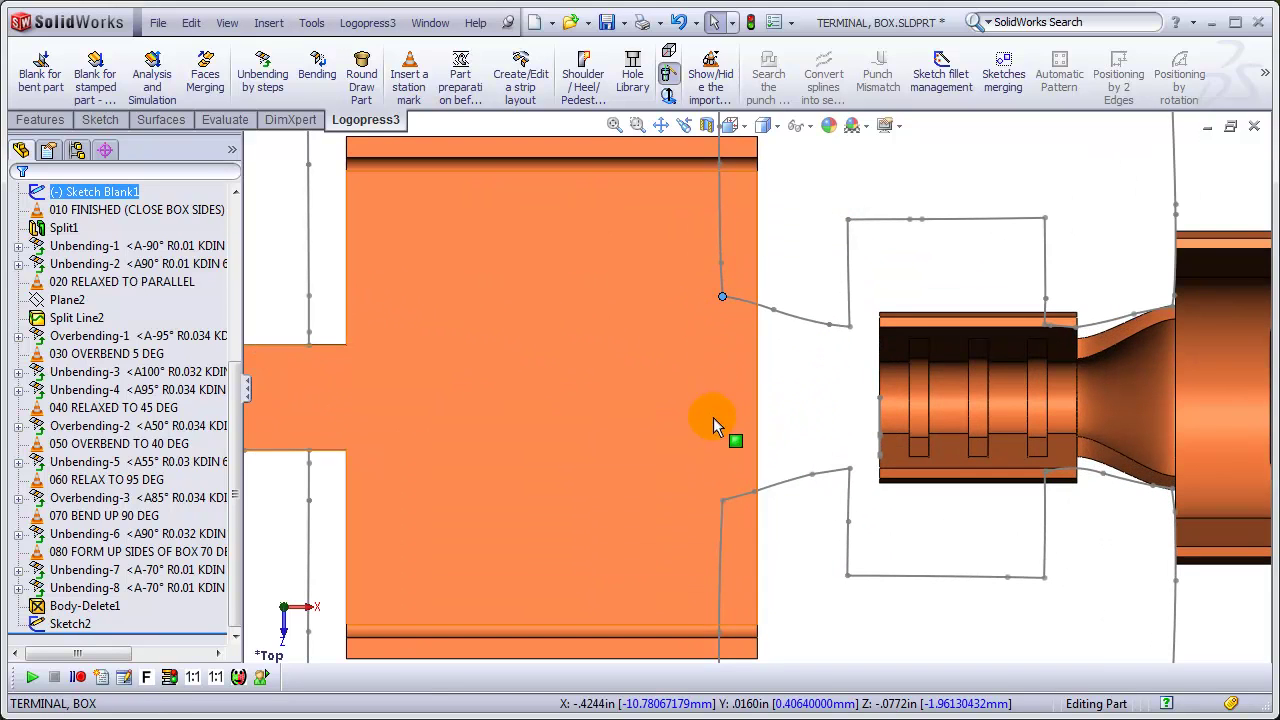
pyautogui.keyDown('ctrl'); pyautogui.click(722, 500); pyautogui.keyUp('ctrl')
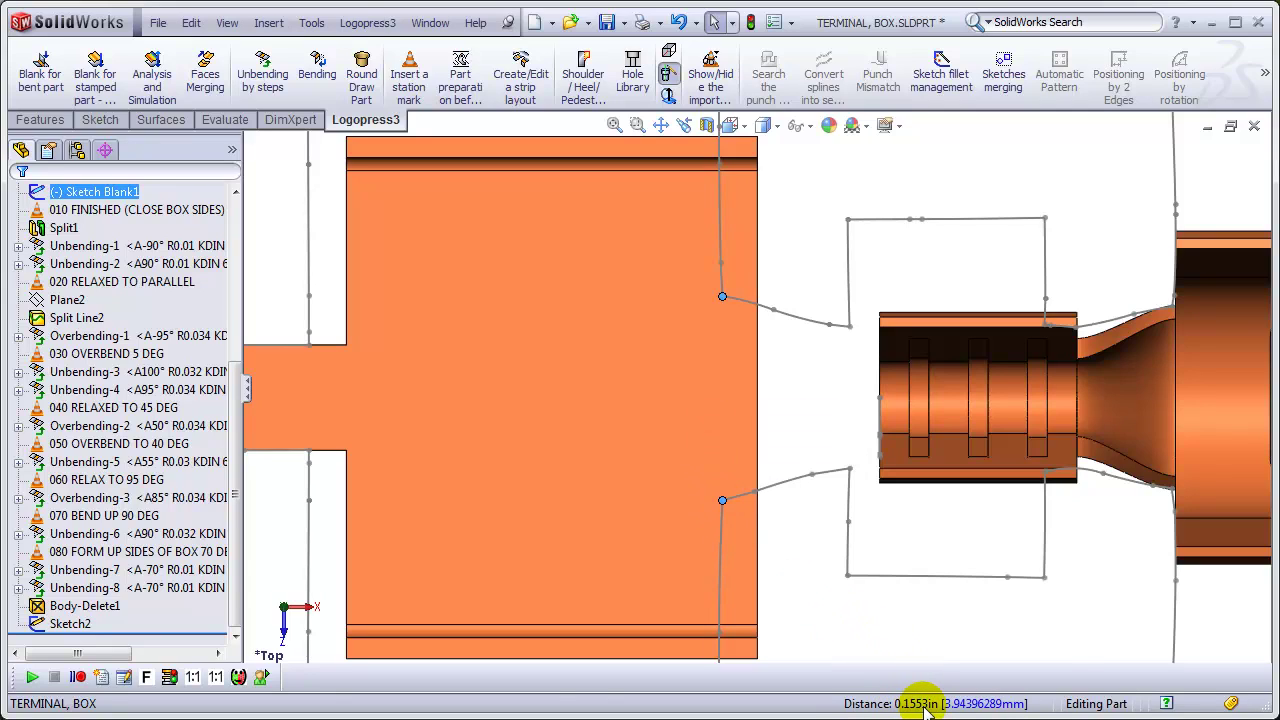
pyautogui.click(817, 398)
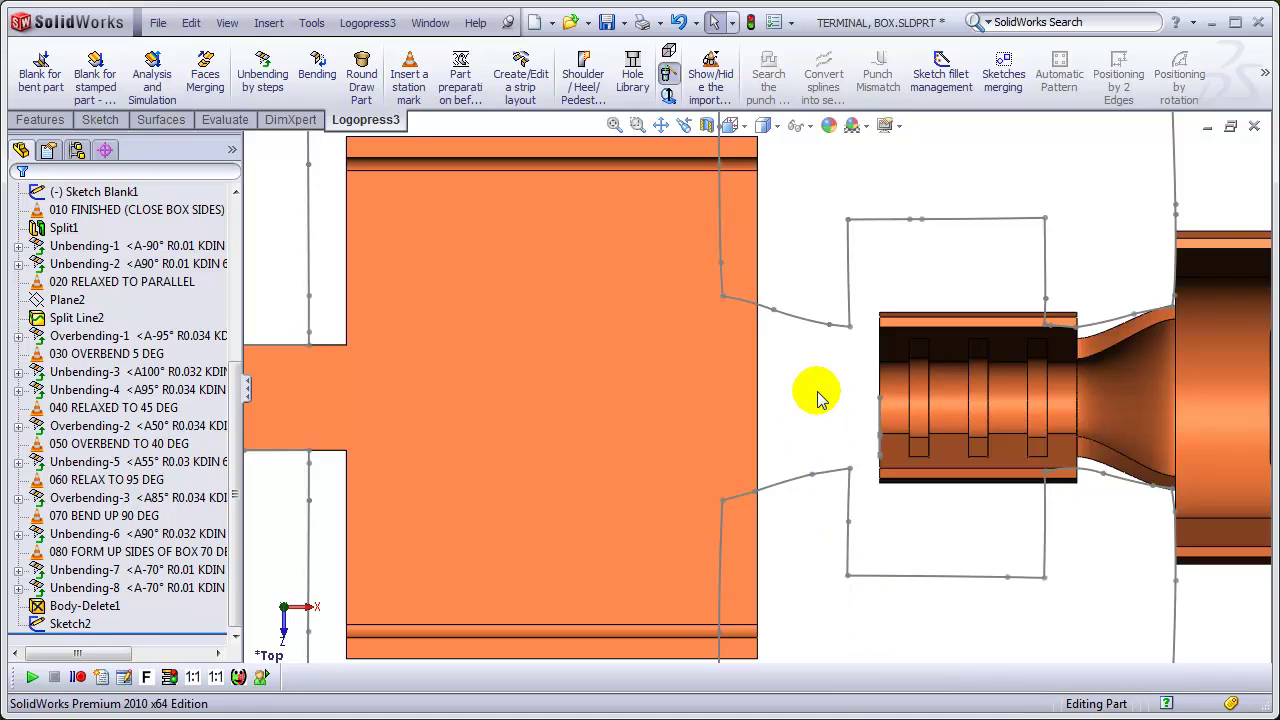
pyautogui.click(730, 502)
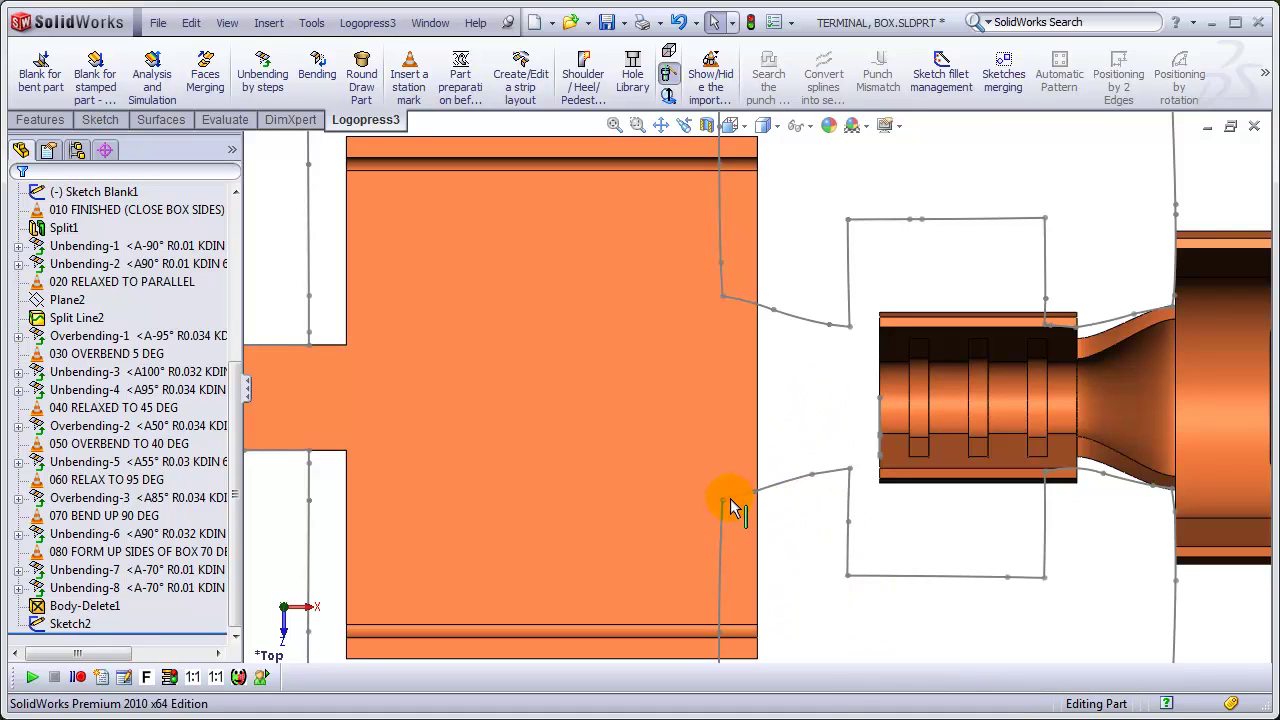
pyautogui.click(723, 503)
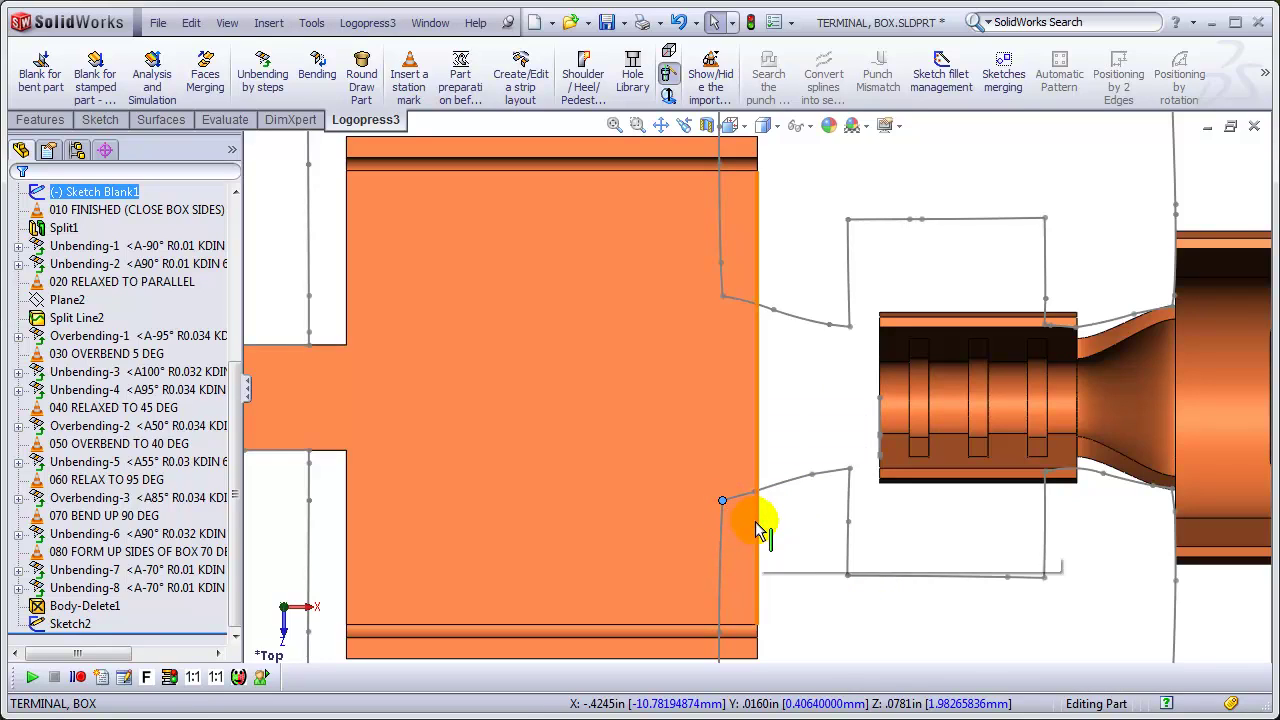
pyautogui.keyDown('ctrl'); pyautogui.click(758, 524); pyautogui.keyUp('ctrl')
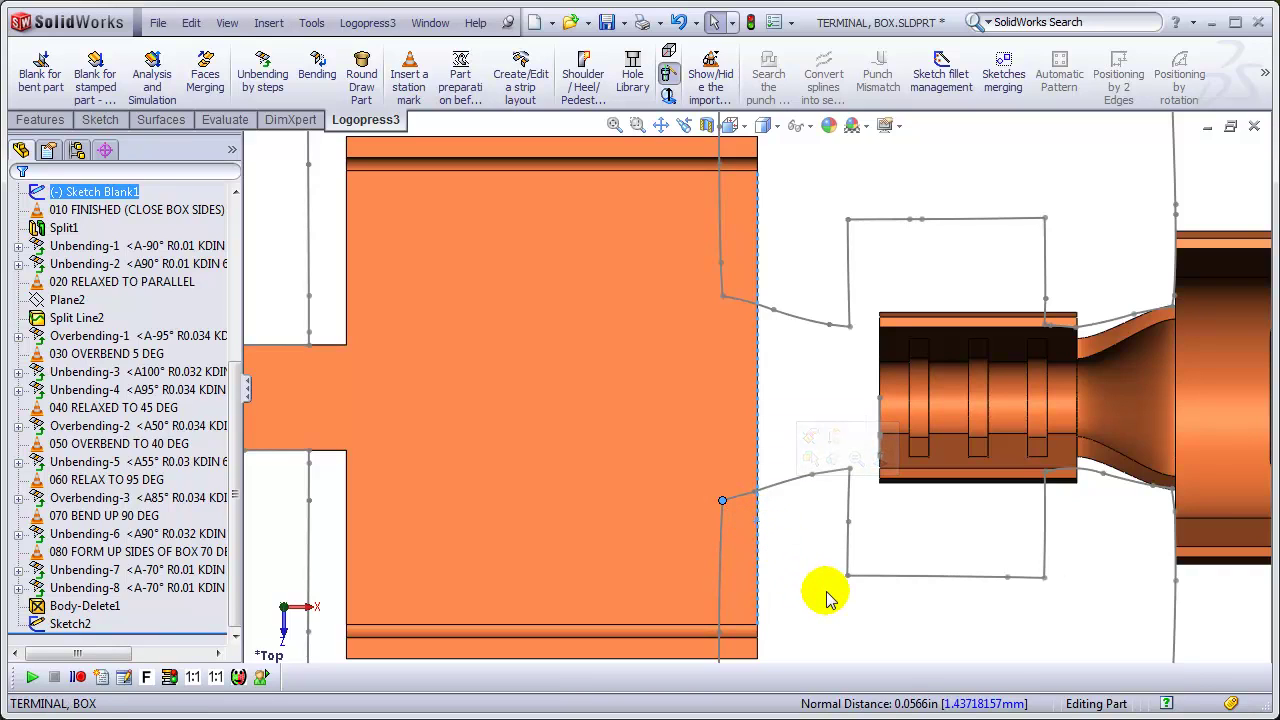
pyautogui.press('m')
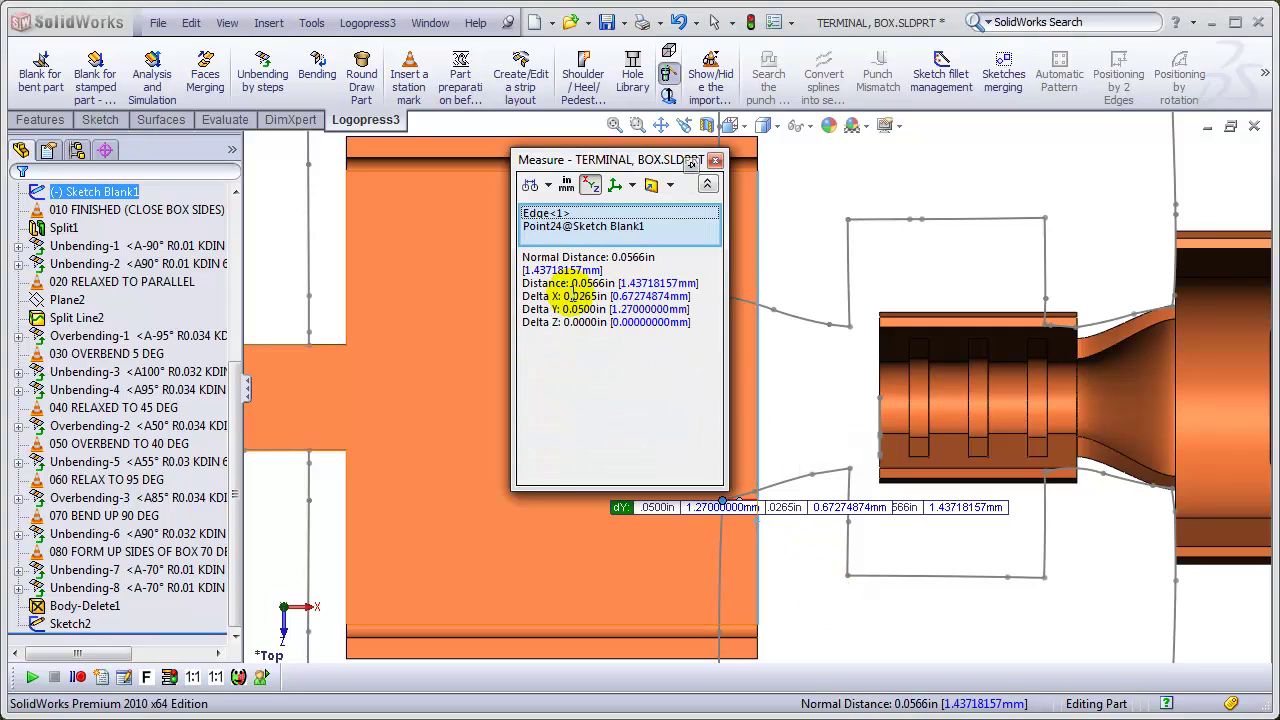
pyautogui.press('Escape')
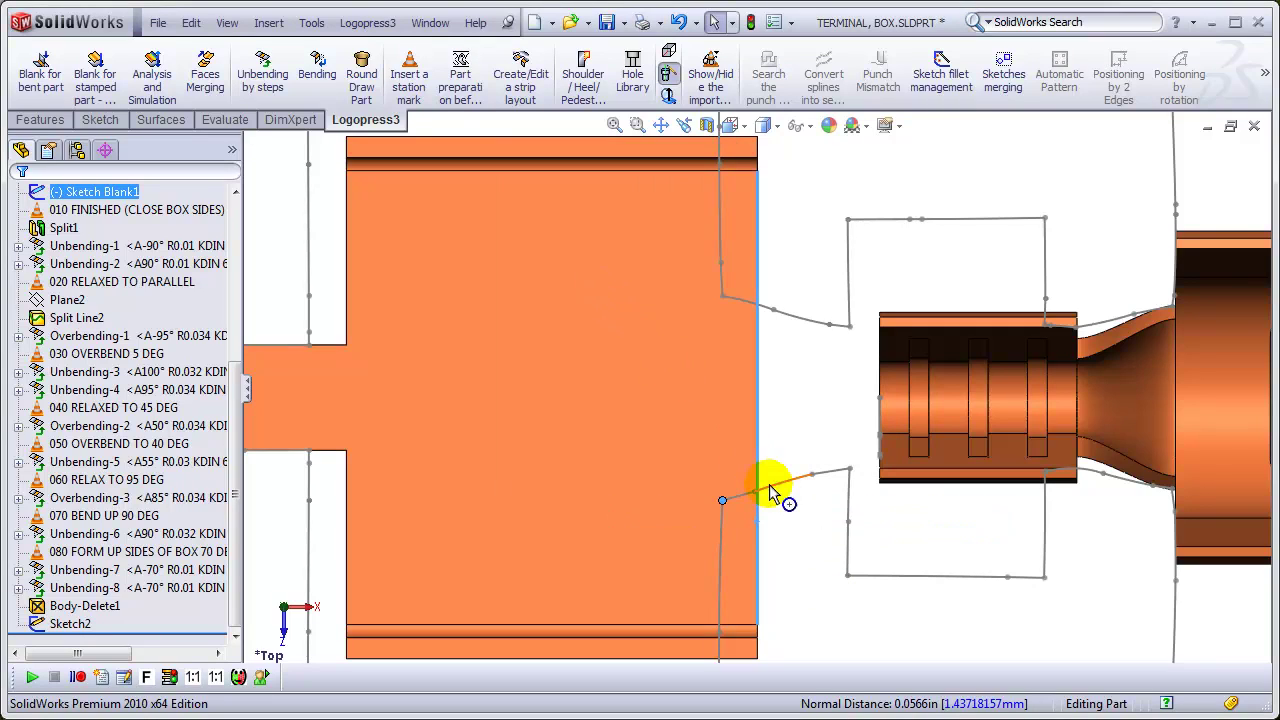
pyautogui.press('Escape')
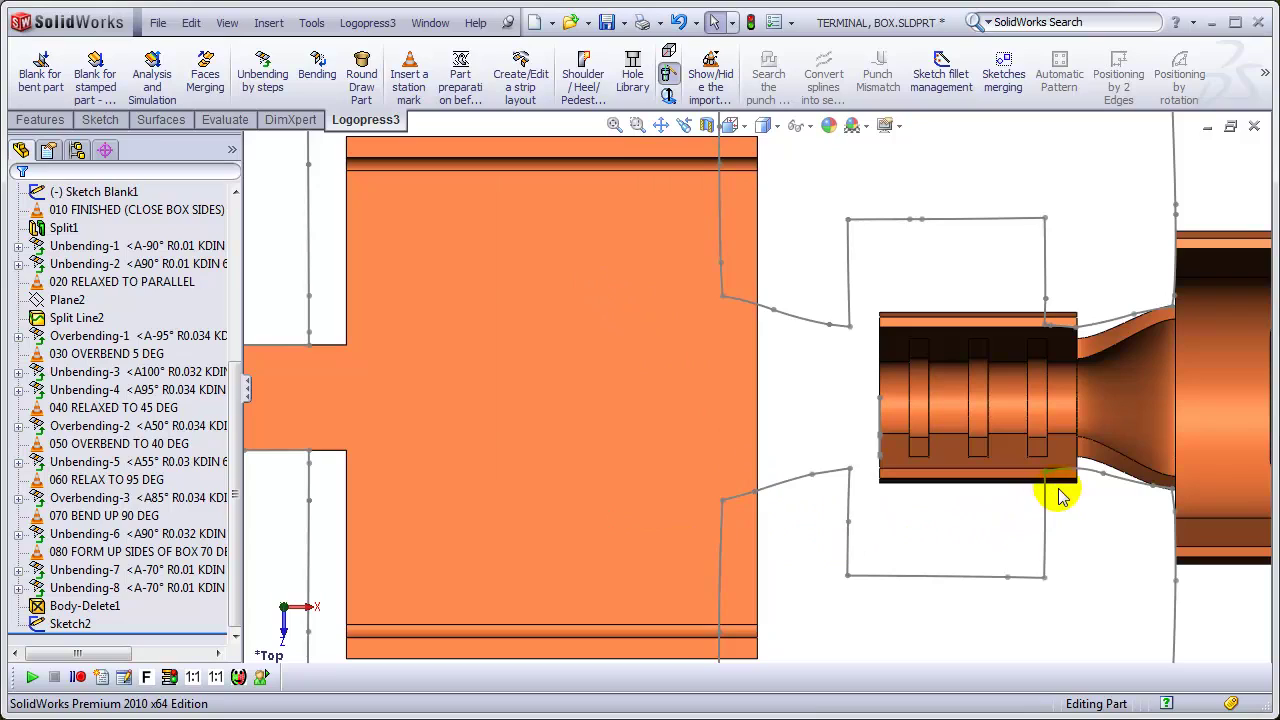
pyautogui.click(1077, 321)
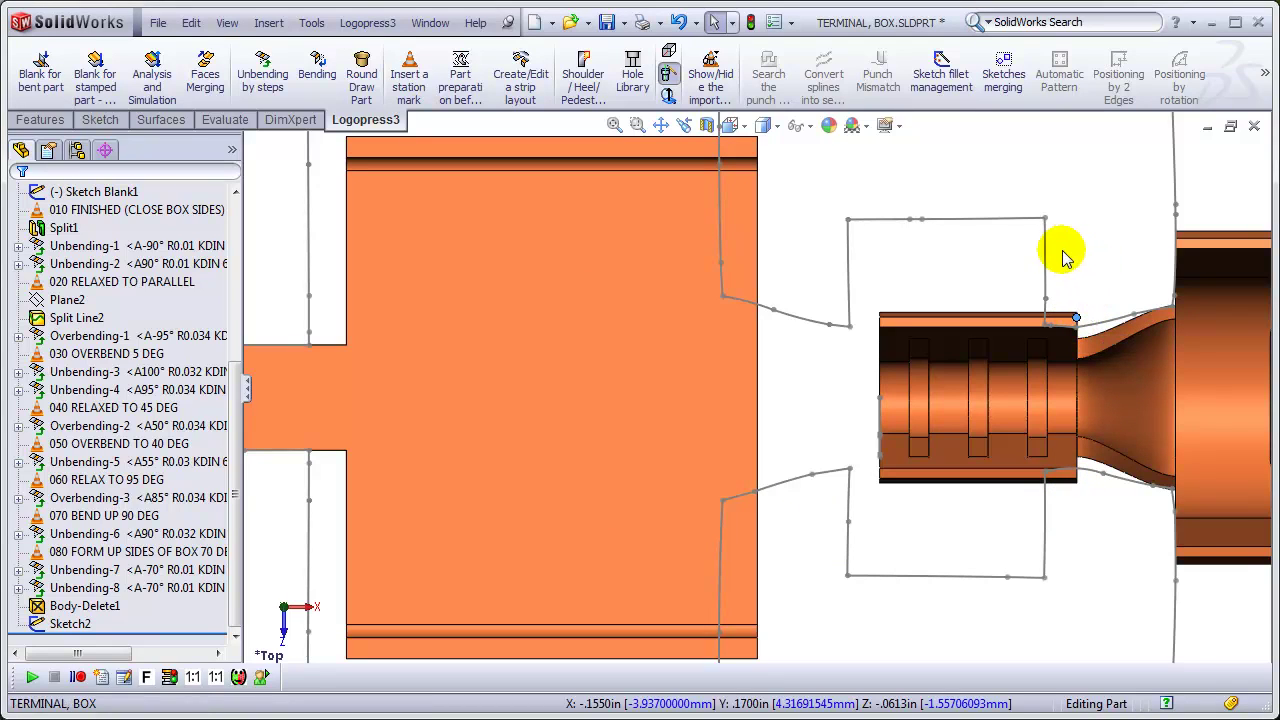
pyautogui.keyDown('ctrl'); pyautogui.click(1044, 218); pyautogui.keyUp('ctrl')
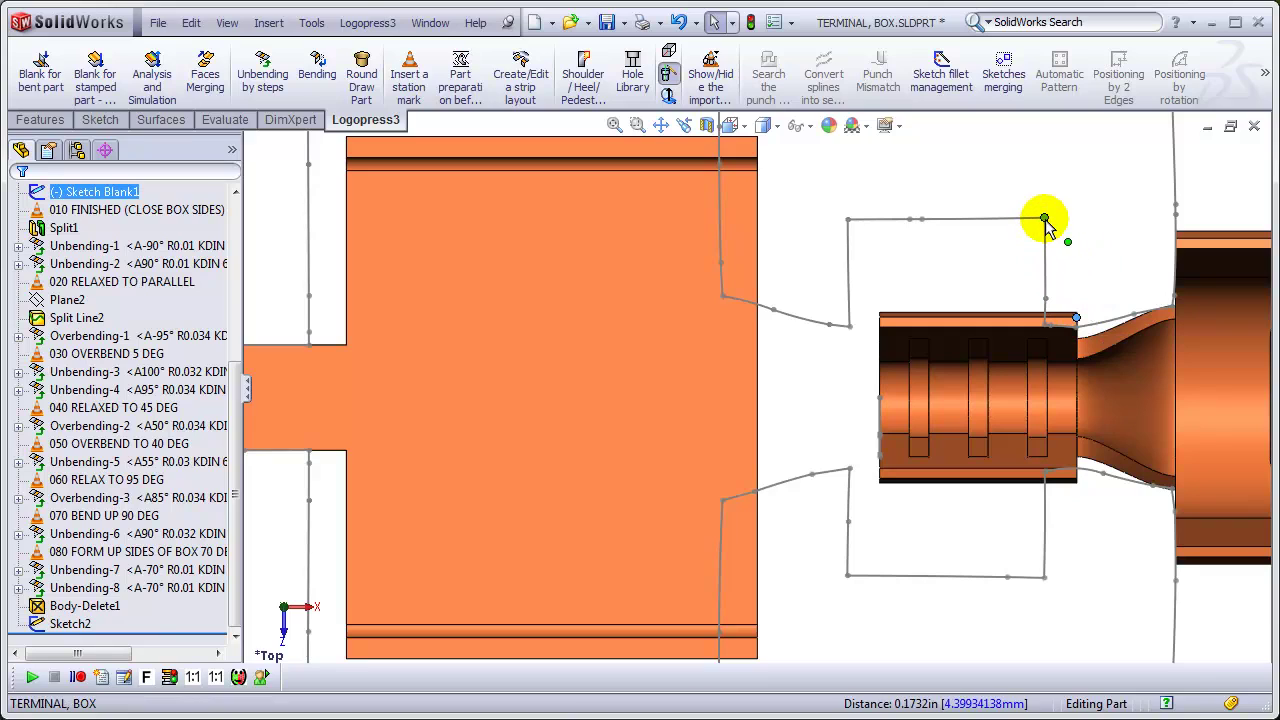
pyautogui.press('m')
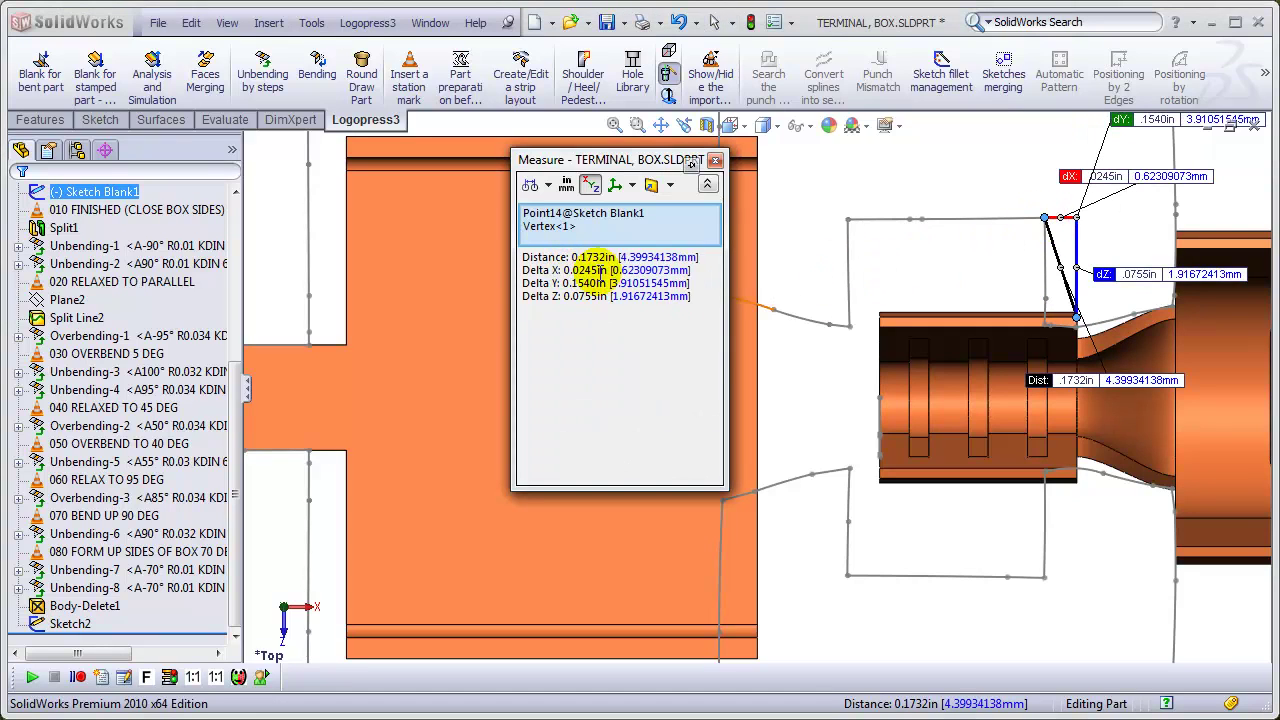
pyautogui.click(716, 162)
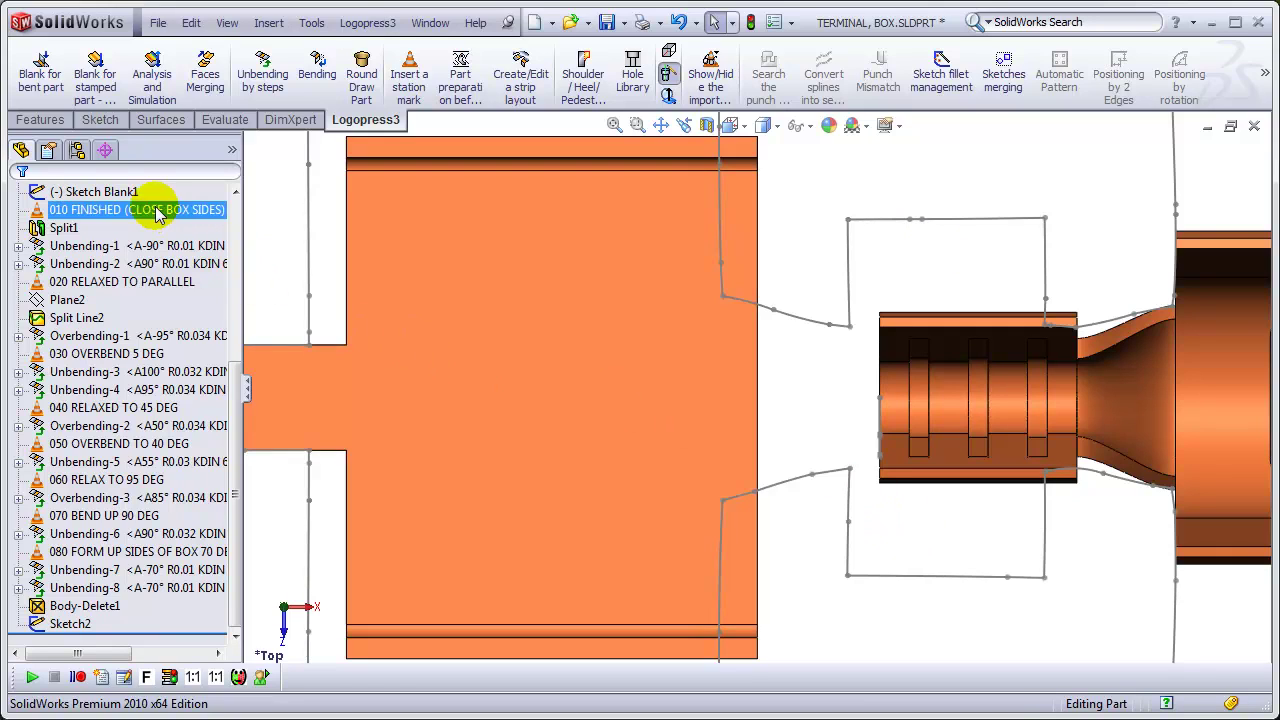
# - Hide Sketch Blank1 and start a new sketch on the bent face
pyautogui.click(105, 195)
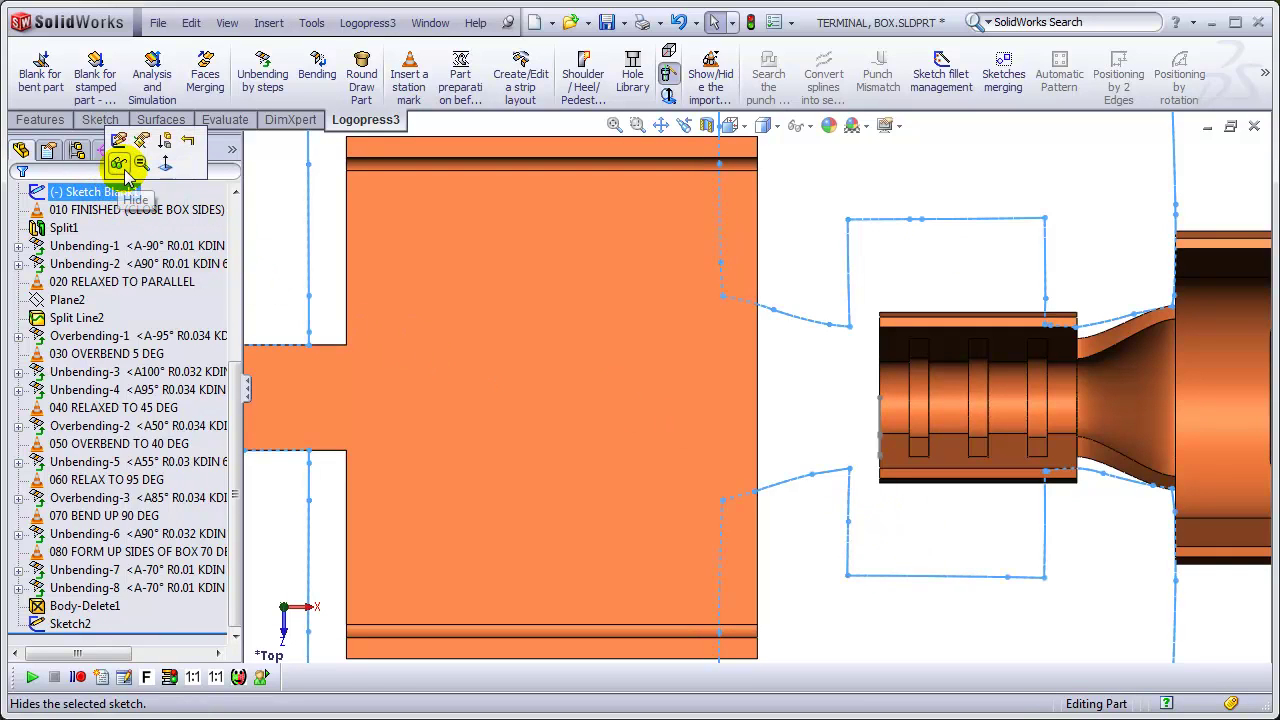
pyautogui.click(132, 160)
pyautogui.moveTo(803, 517); pyautogui.dragTo(767, 460, button='middle')
pyautogui.click(760, 455)
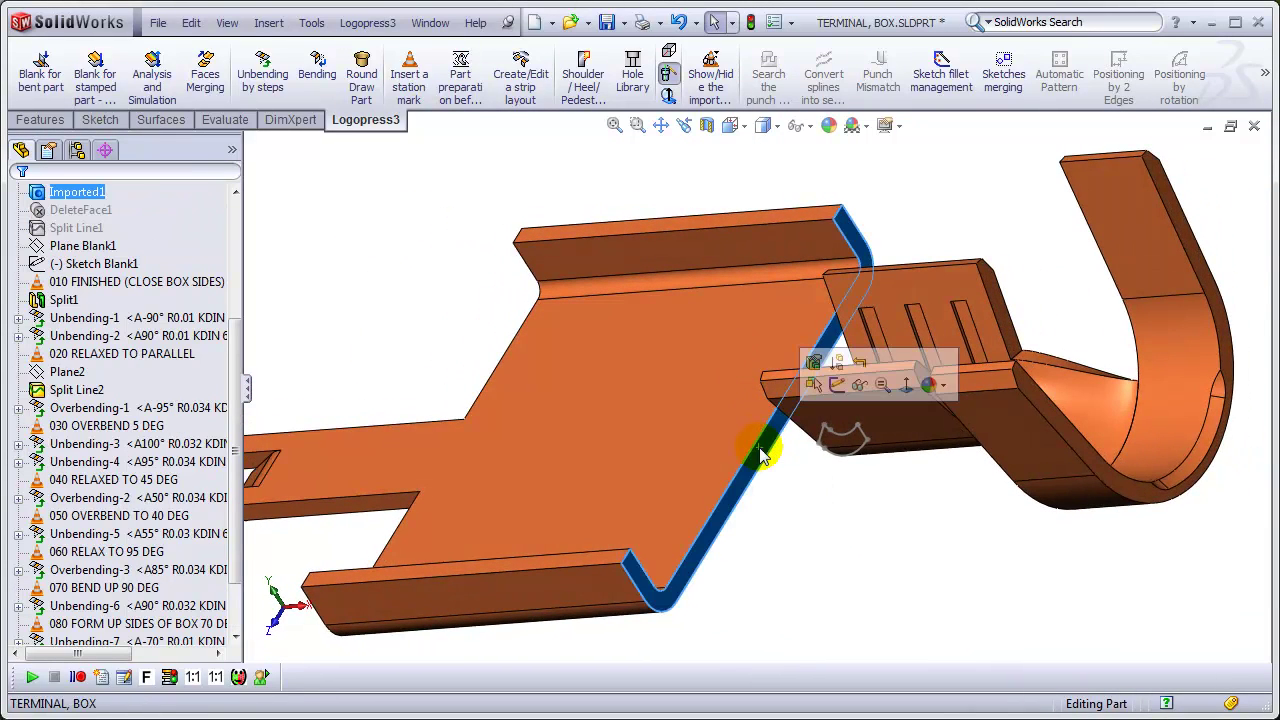
pyautogui.click(837, 386)
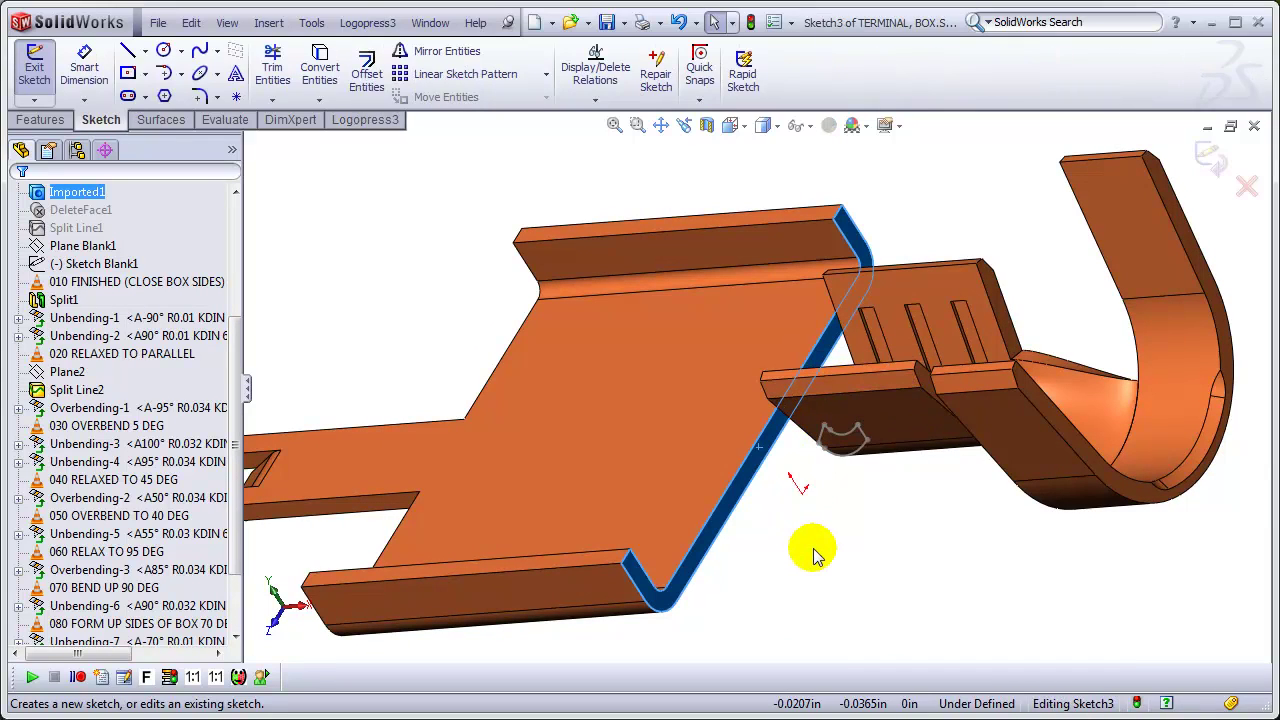
# - Draw a vertical line, convert the model edge, and trim the converted line's lower part
pyautogui.press('l')
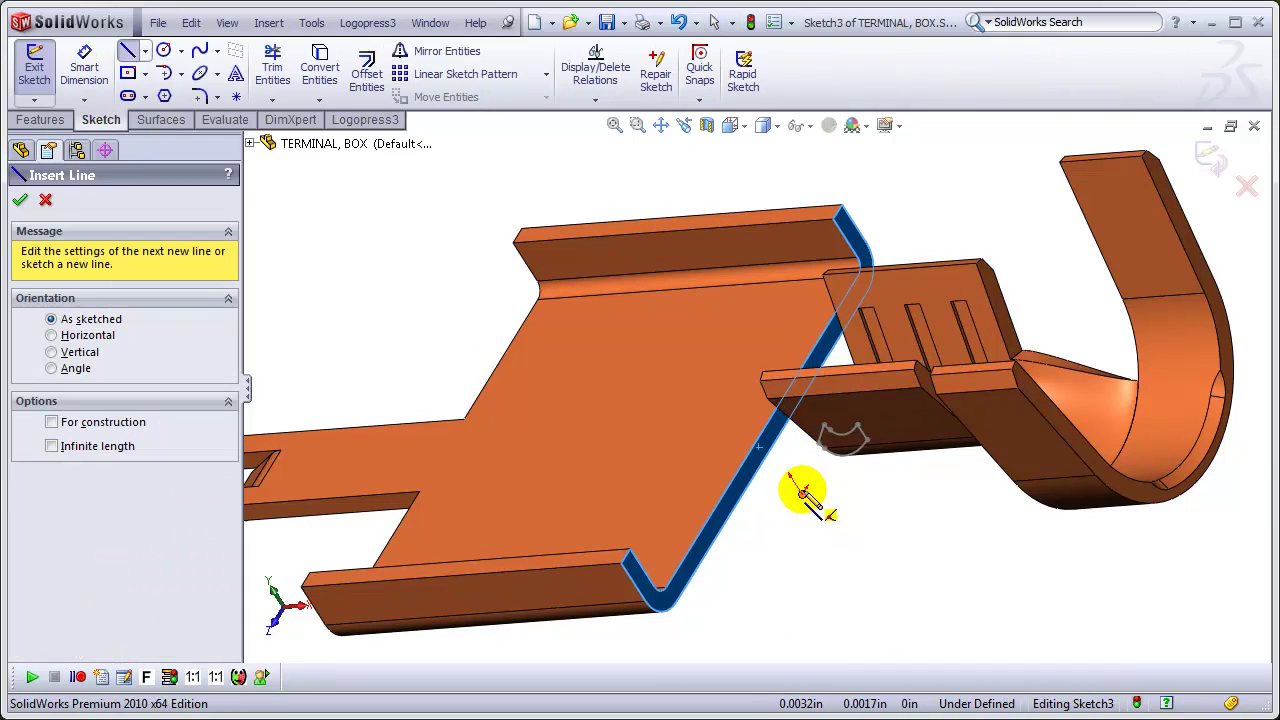
pyautogui.click(801, 487)
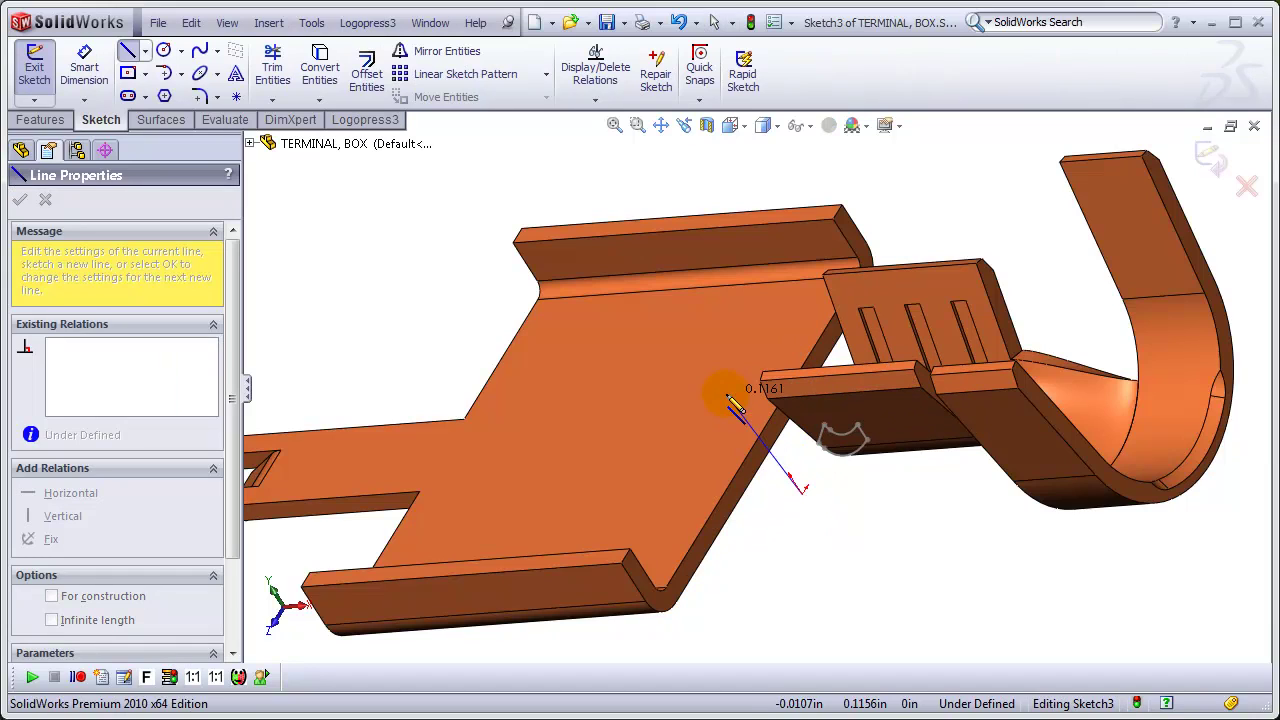
pyautogui.click(720, 367)
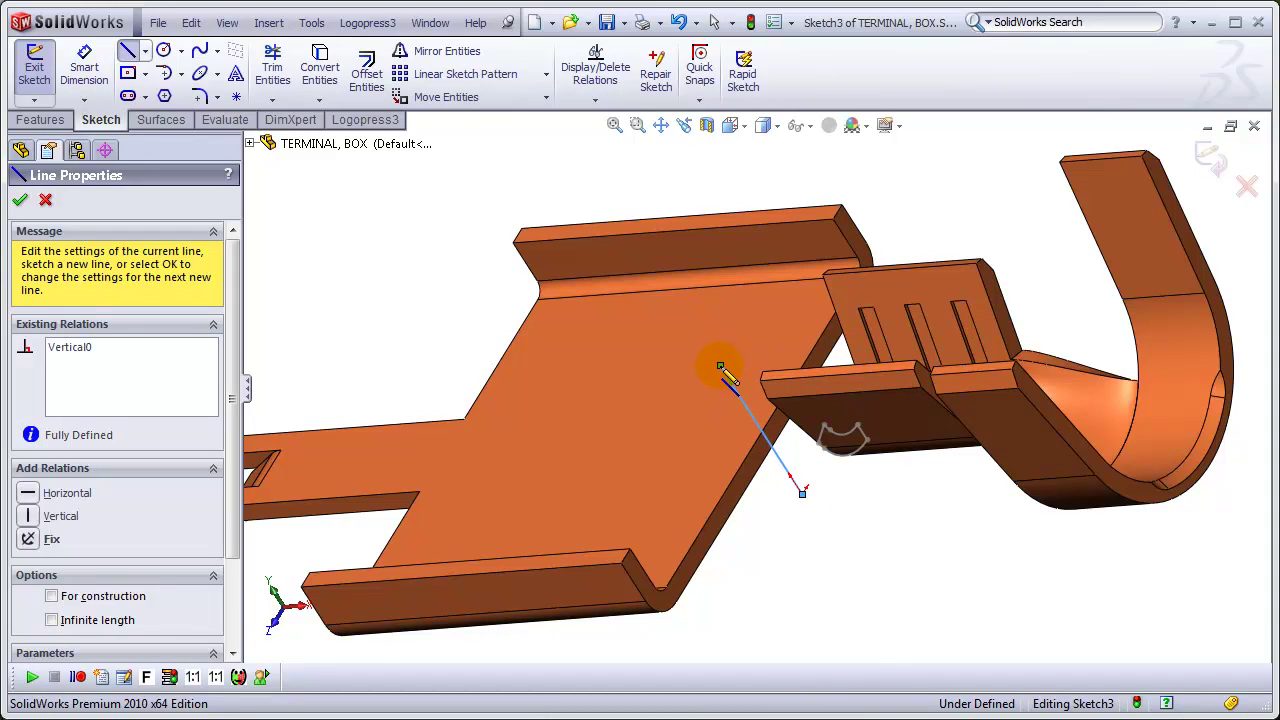
pyautogui.press('Escape')
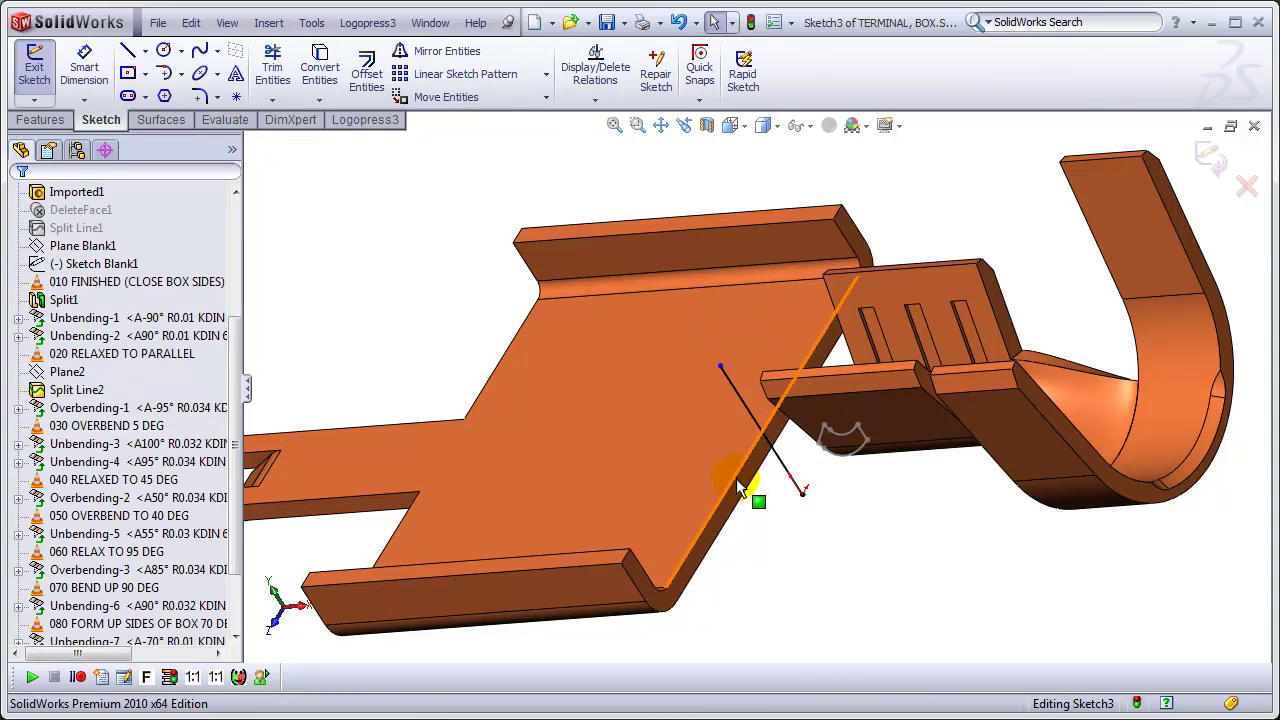
pyautogui.keyDown('ctrl'); pyautogui.click(757, 490); pyautogui.keyUp('ctrl')
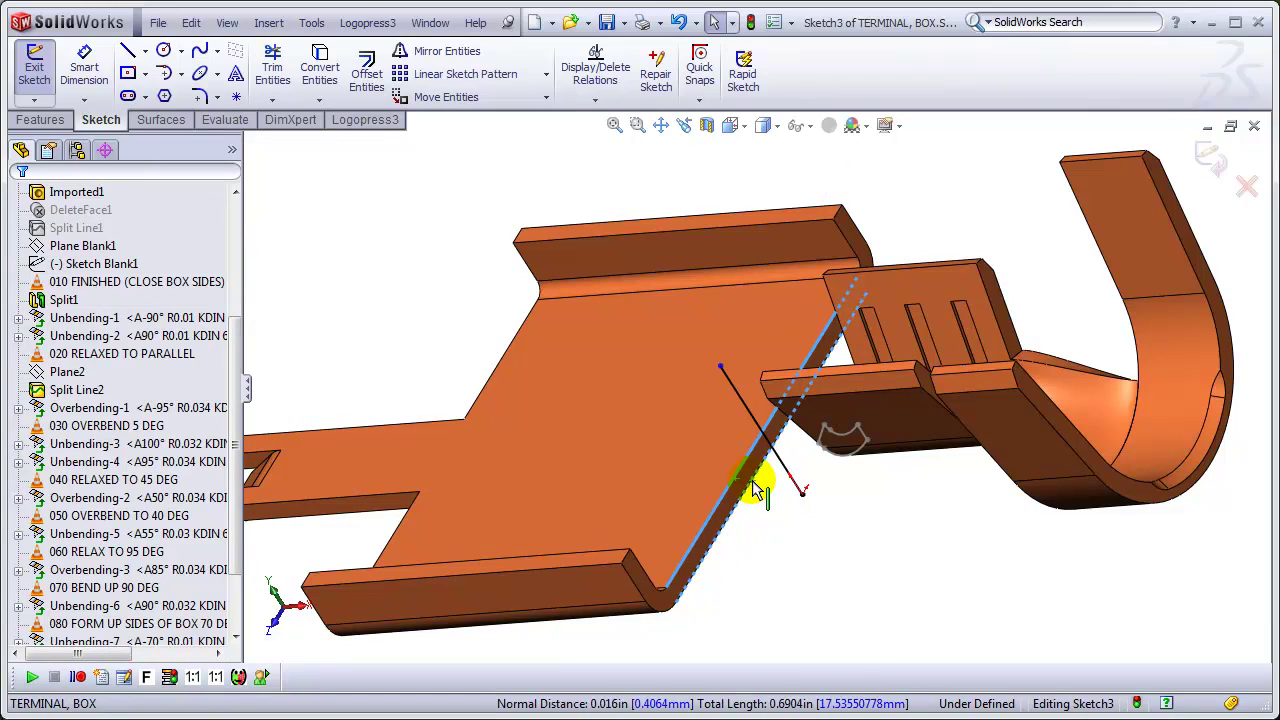
pyautogui.press('c')
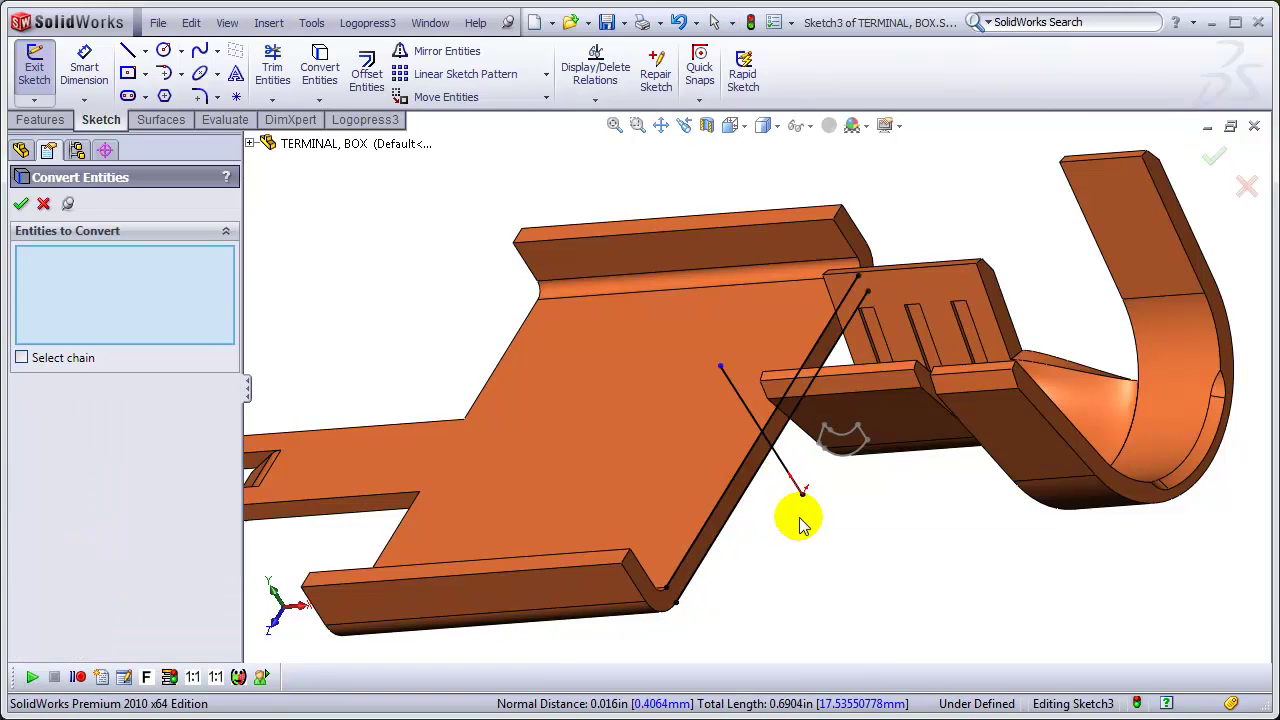
pyautogui.press('t')
pyautogui.moveTo(777, 505); pyautogui.dragTo(793, 420)
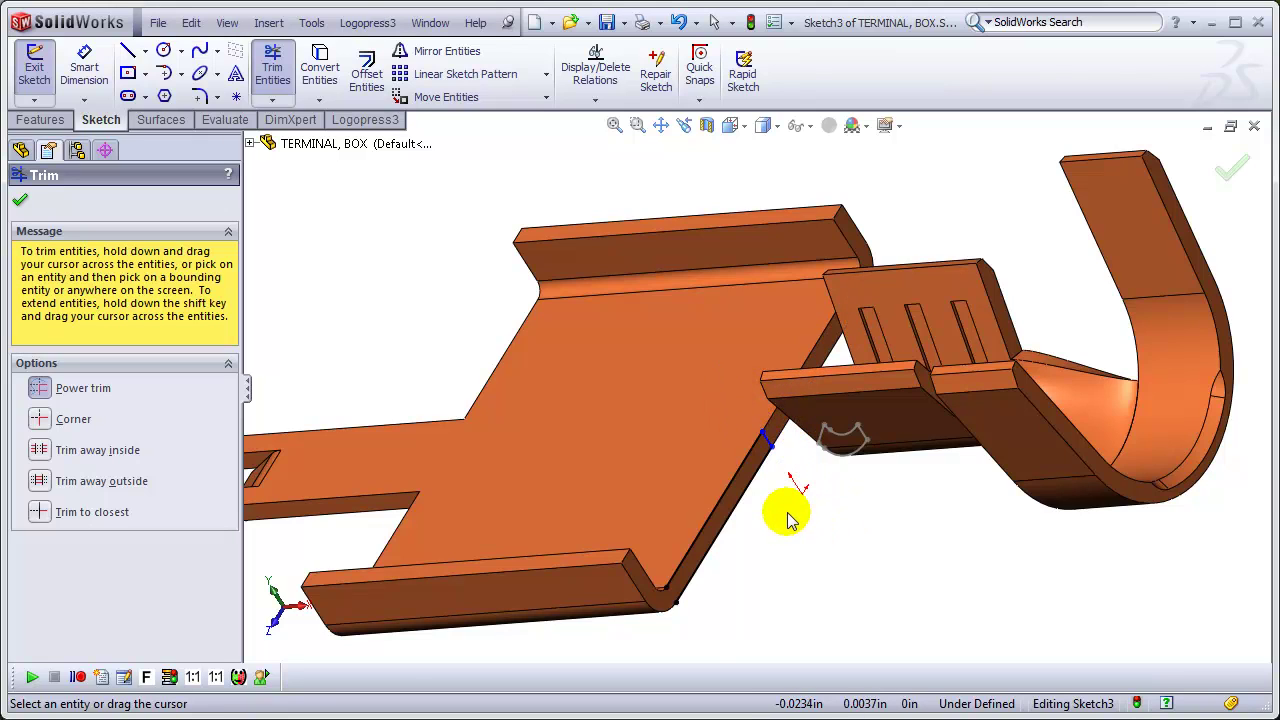
pyautogui.scroll(-3, 777, 515)
# - Add a construction line and a short line across the wall thickness
pyautogui.press('l')
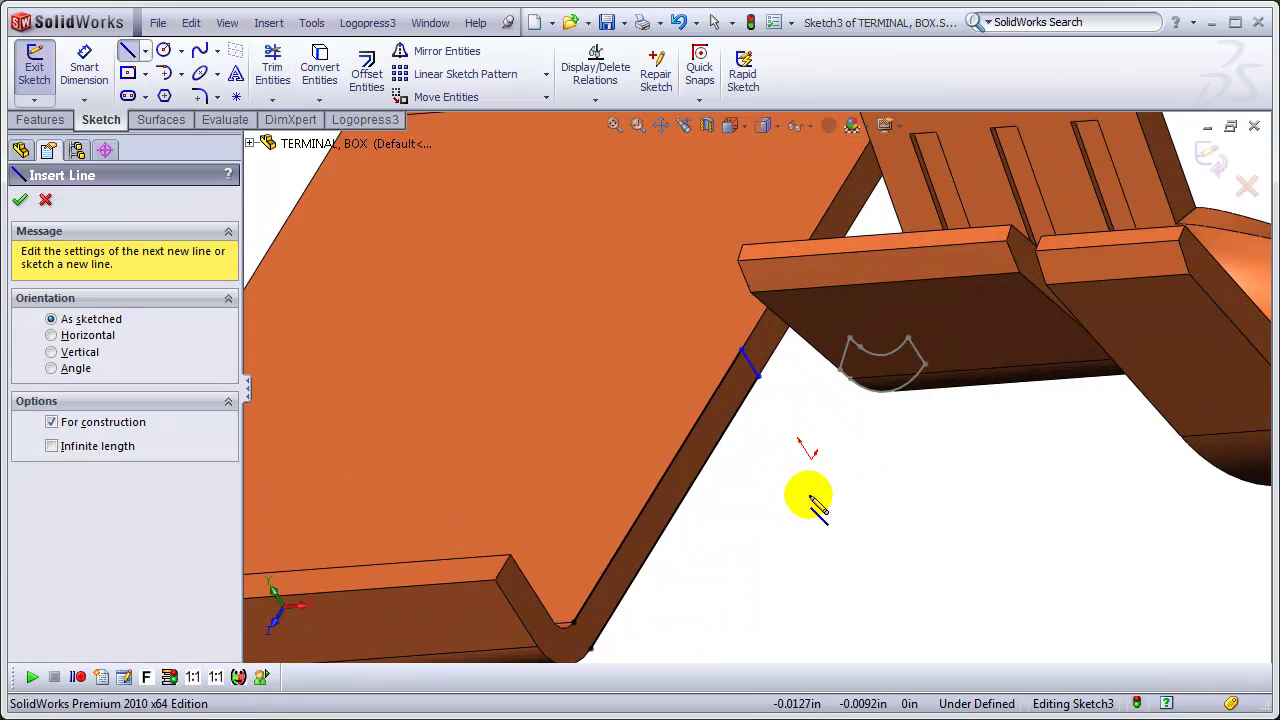
pyautogui.click(812, 458)
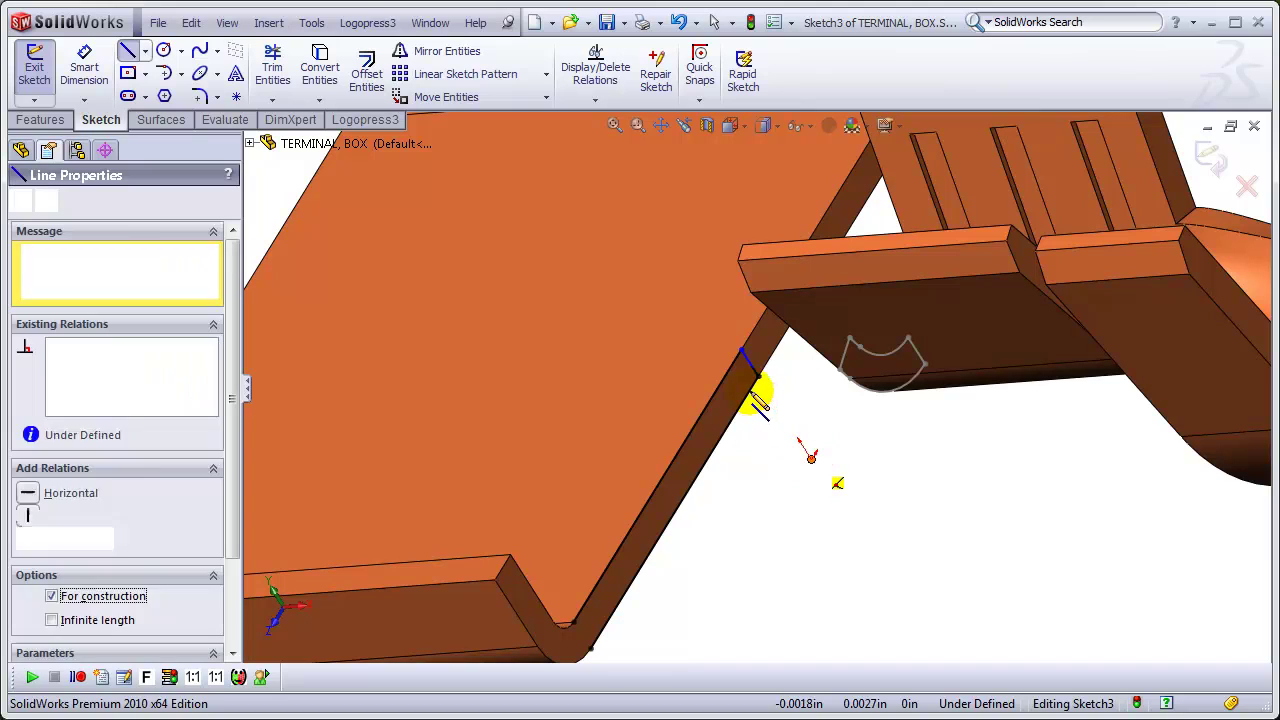
pyautogui.click(710, 301)
pyautogui.press('Escape')
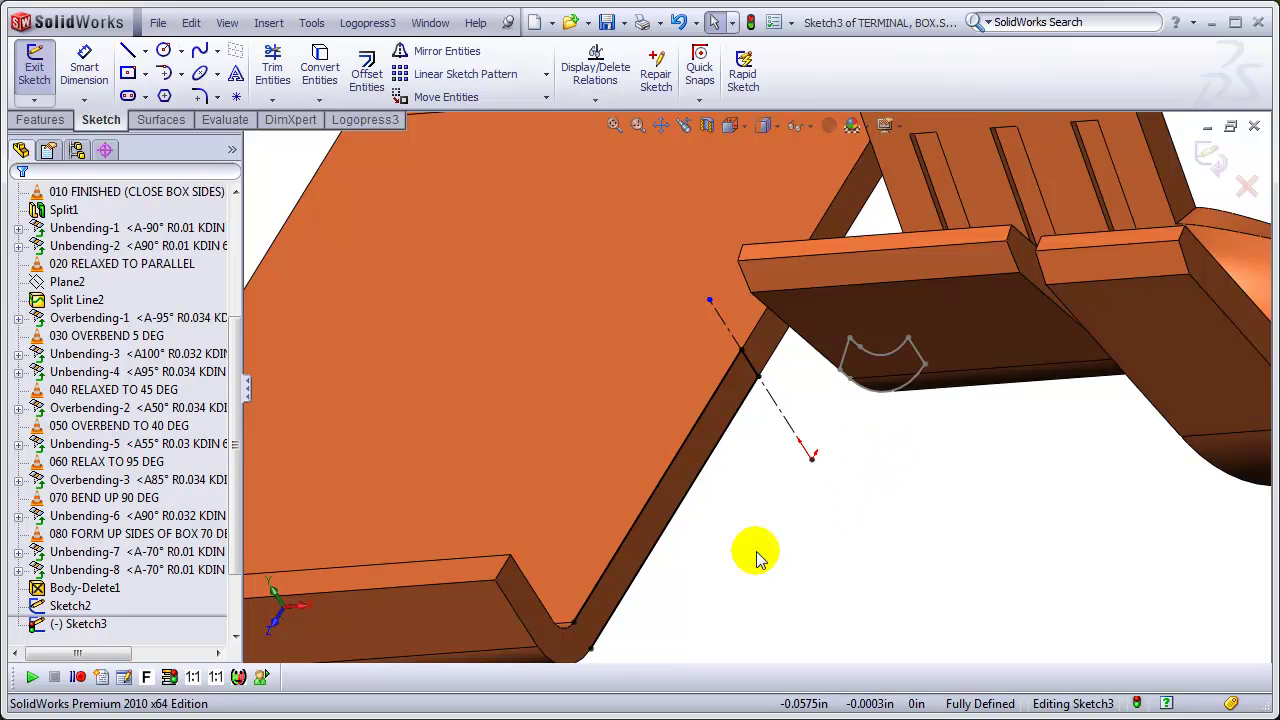
pyautogui.press('l')
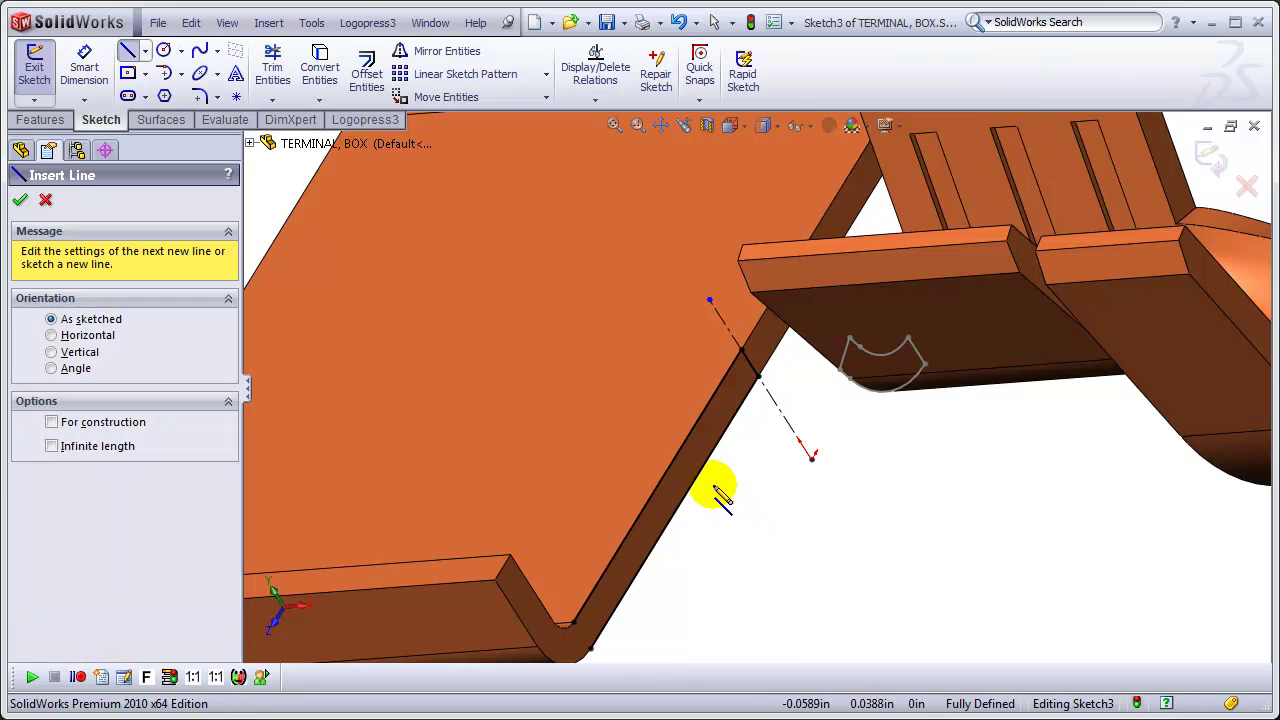
pyautogui.click(703, 478)
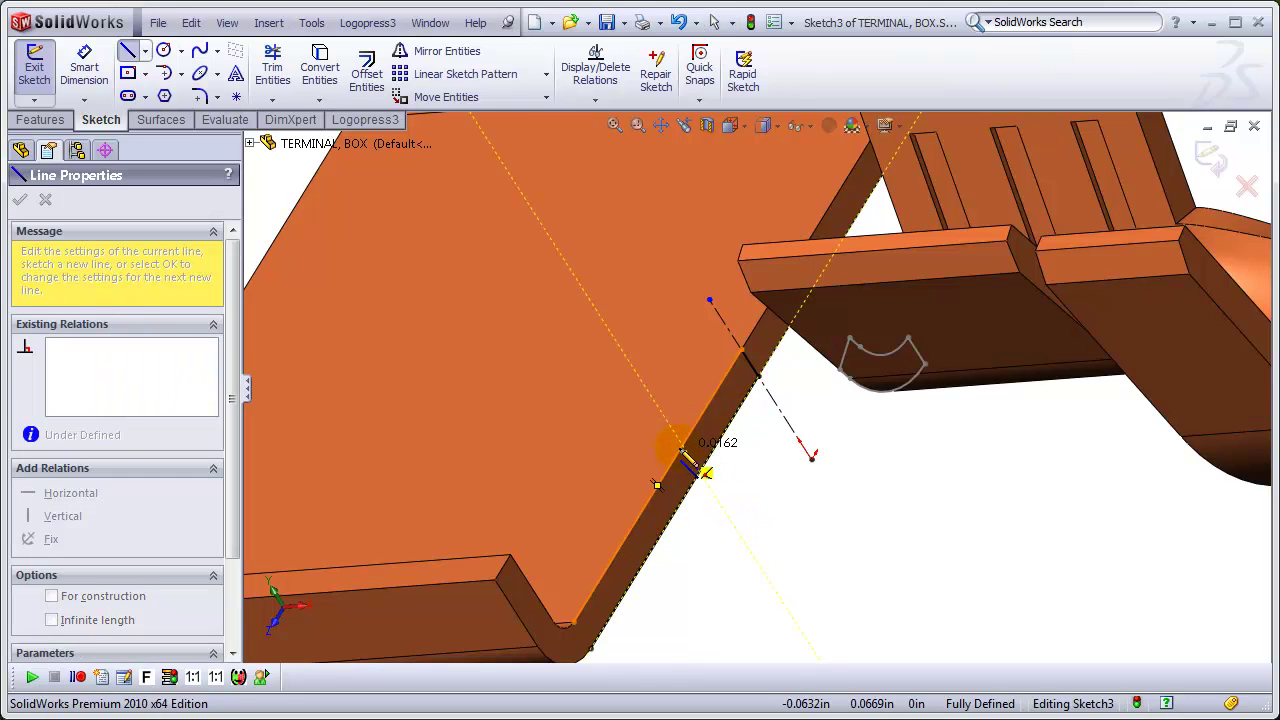
pyautogui.click(685, 447)
pyautogui.press('Escape')
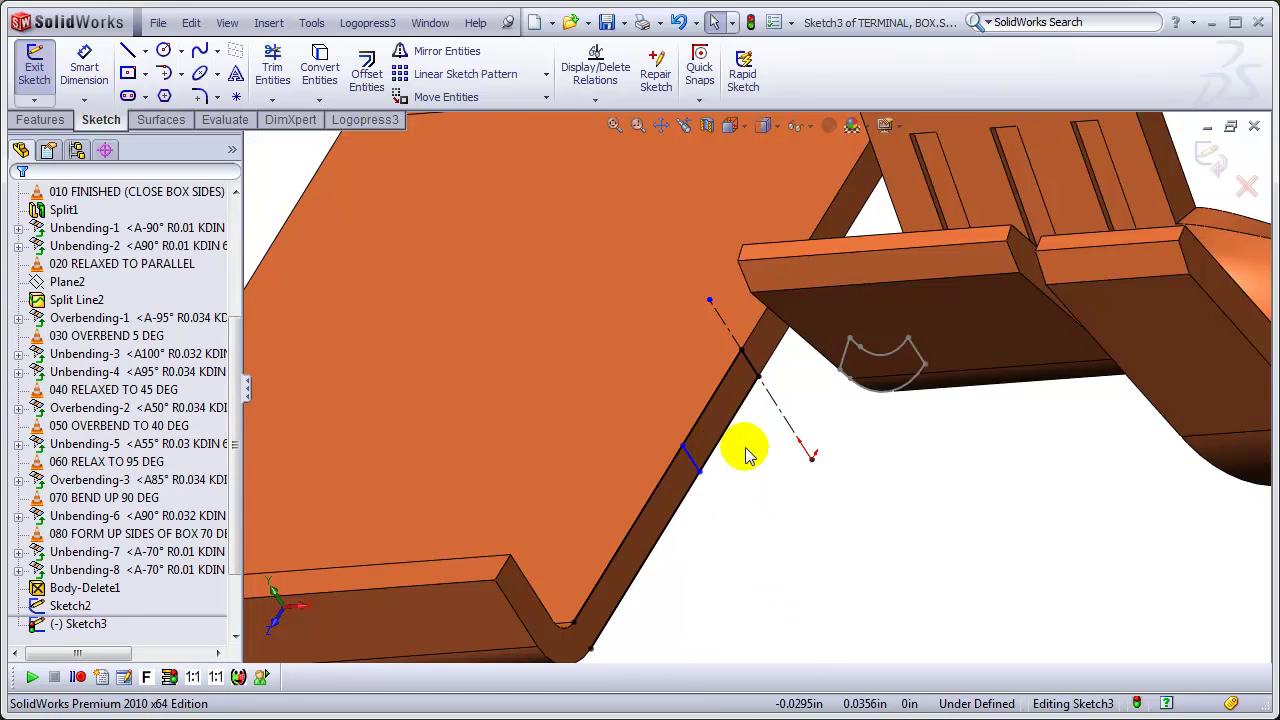
# - Dimension the short line 0.0775 in from the construction line
pyautogui.press('d')
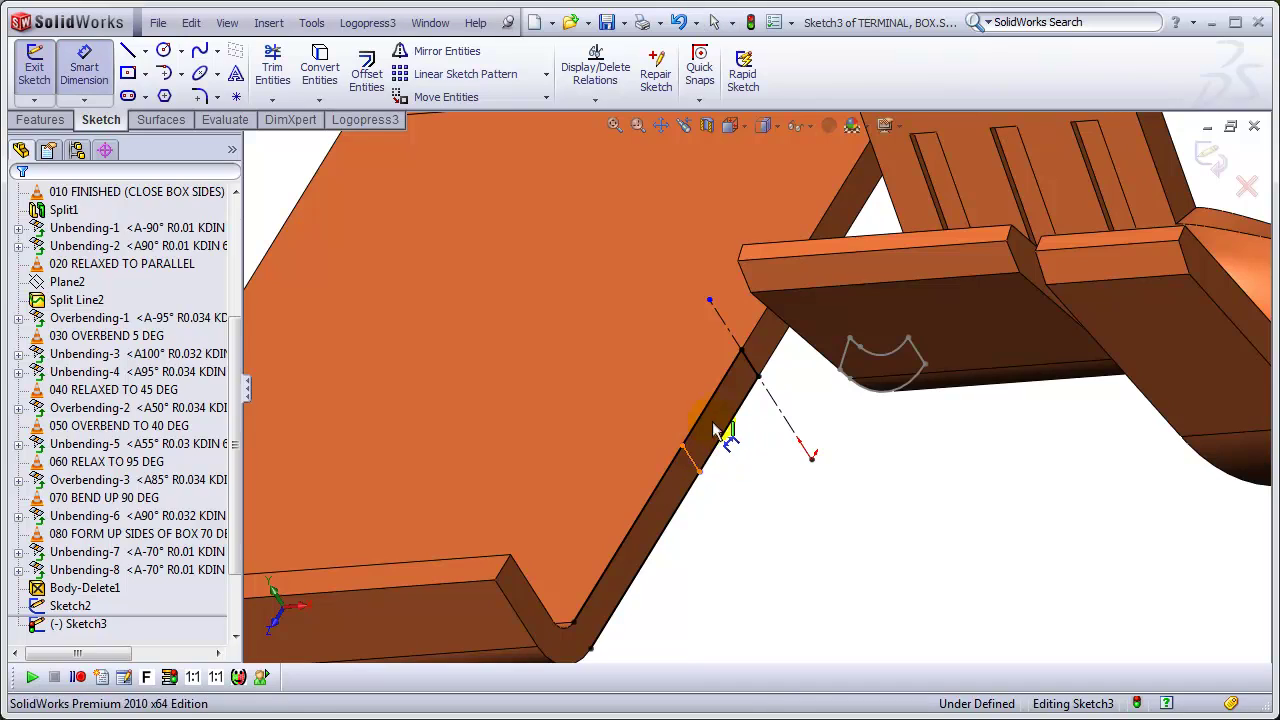
pyautogui.click(696, 460)
pyautogui.click(685, 365)
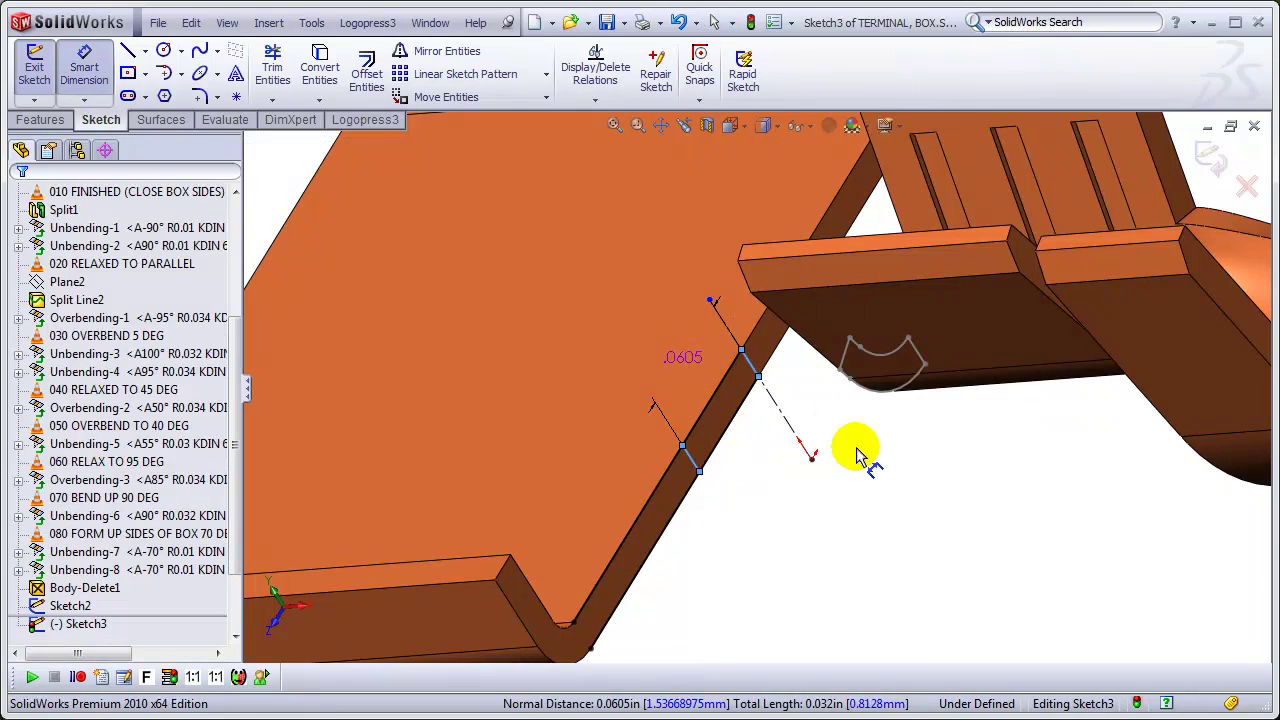
pyautogui.write('.')
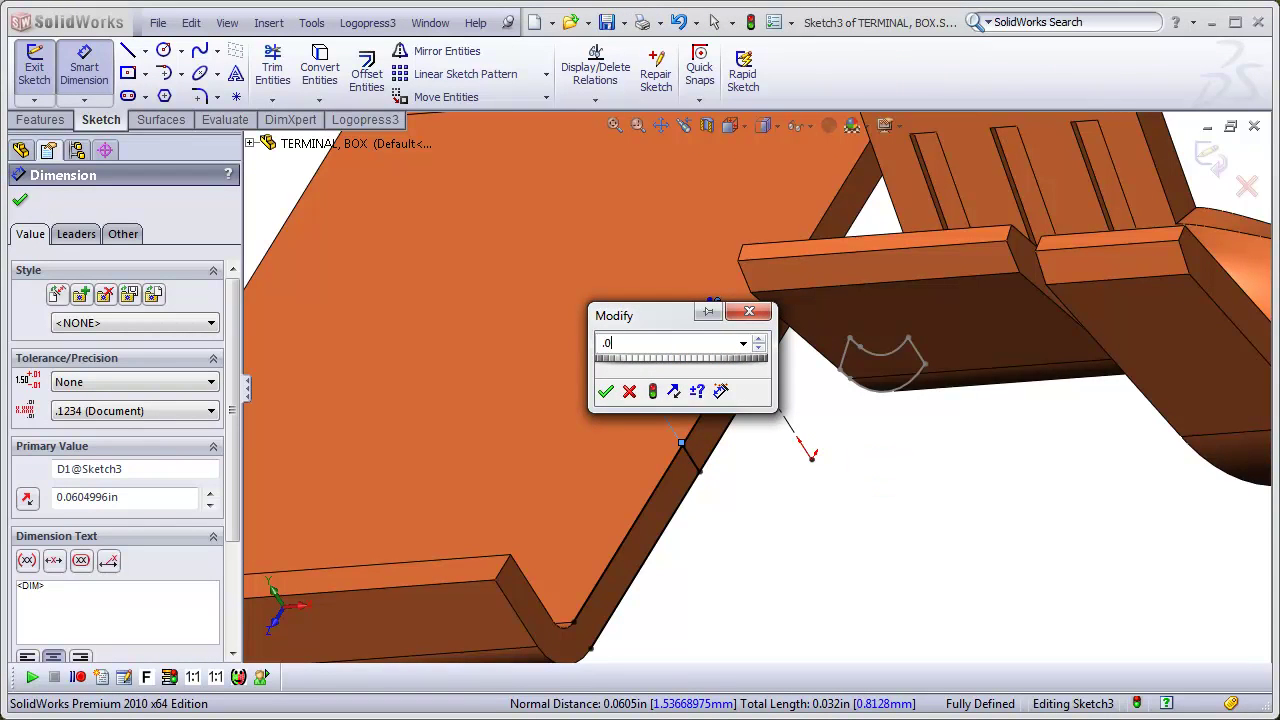
pyautogui.write('0775')
pyautogui.press('Return')
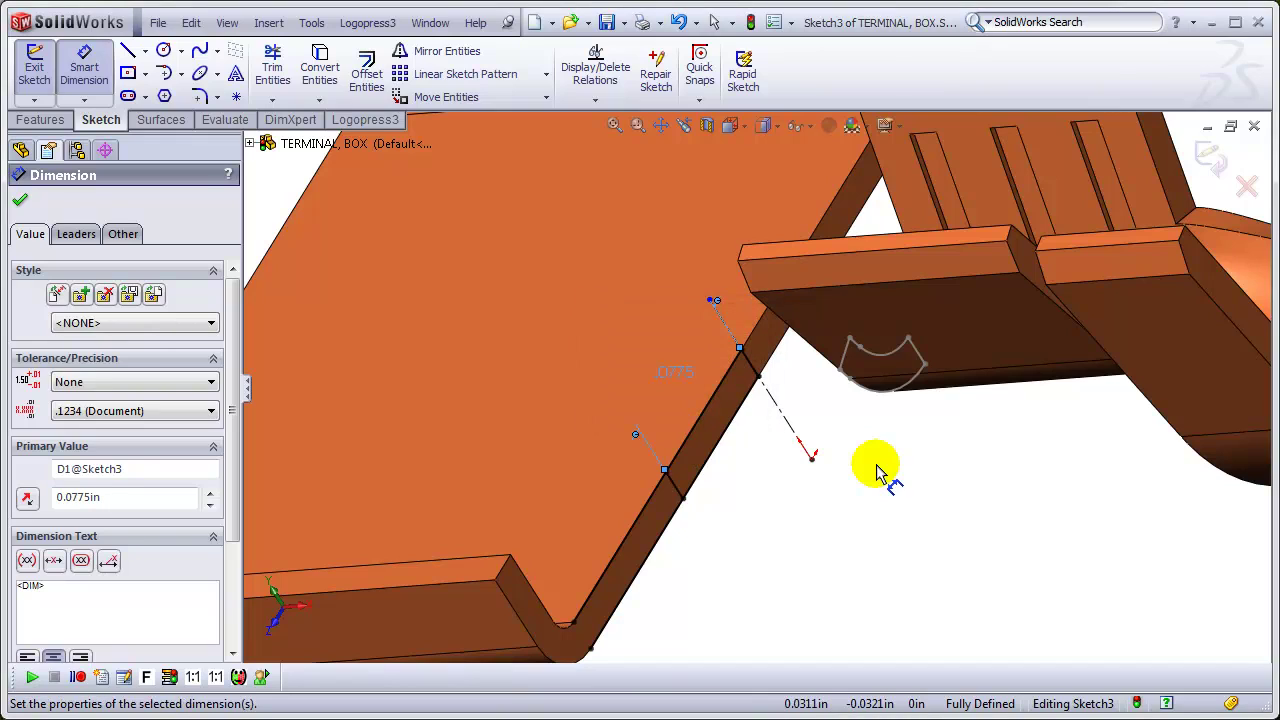
pyautogui.press('t')
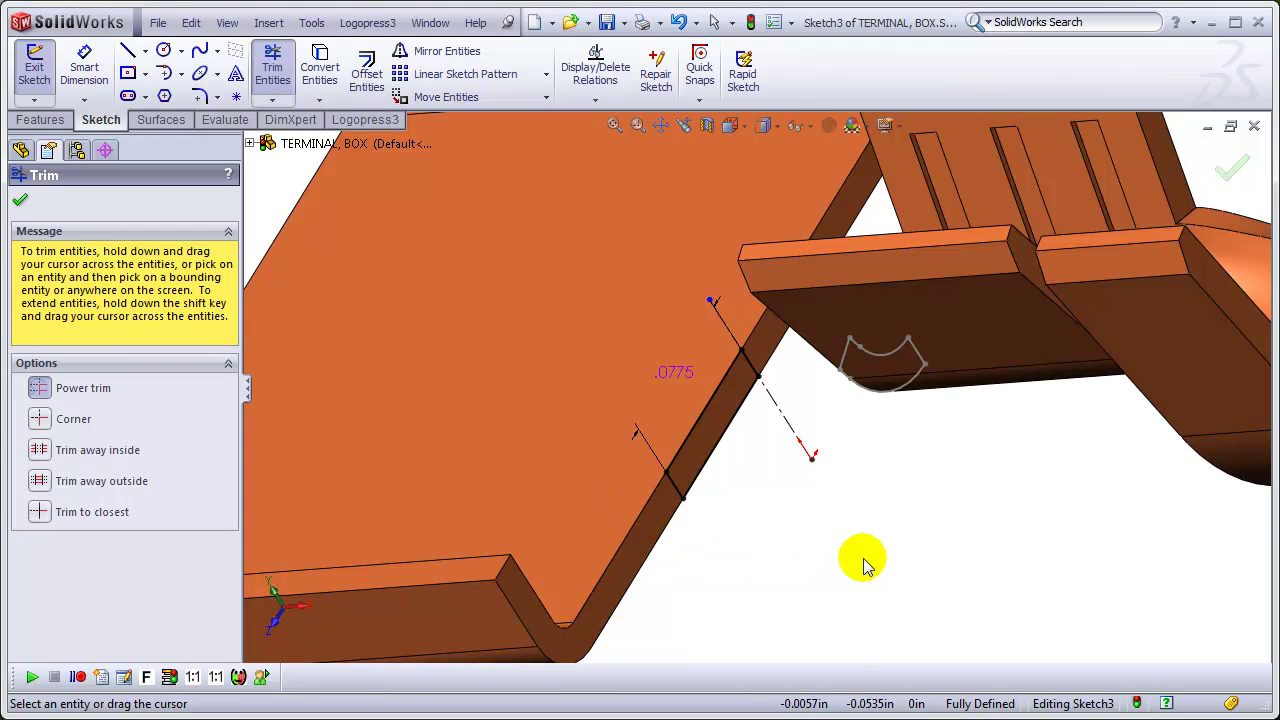
pyautogui.press('Escape')
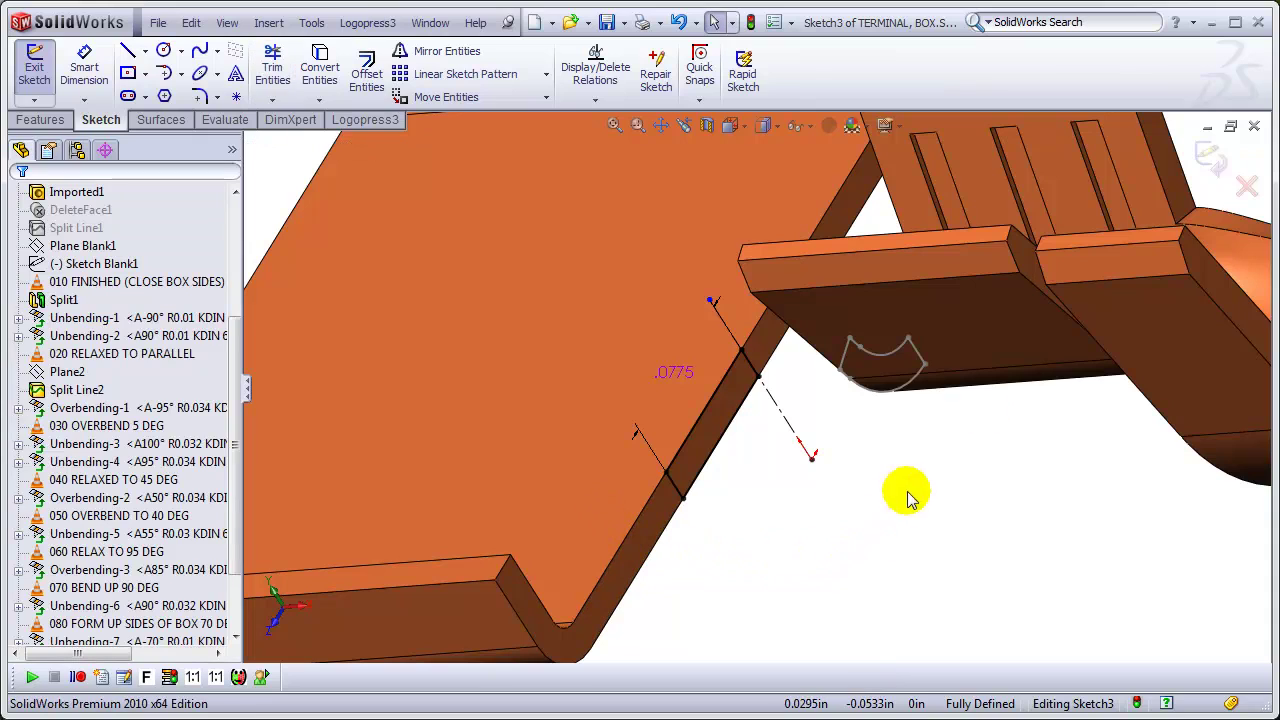
# - Close Sketch3 and start a loft using Sketch3 and Sketch2 as profiles
pyautogui.click(1214, 152)
pyautogui.click(966, 497)
pyautogui.moveTo(966, 494)
pyautogui.mouseDown(button='middle')
pyautogui.moveTo(1057, 514)
pyautogui.moveTo(978, 470)
pyautogui.mouseUp(button='middle')
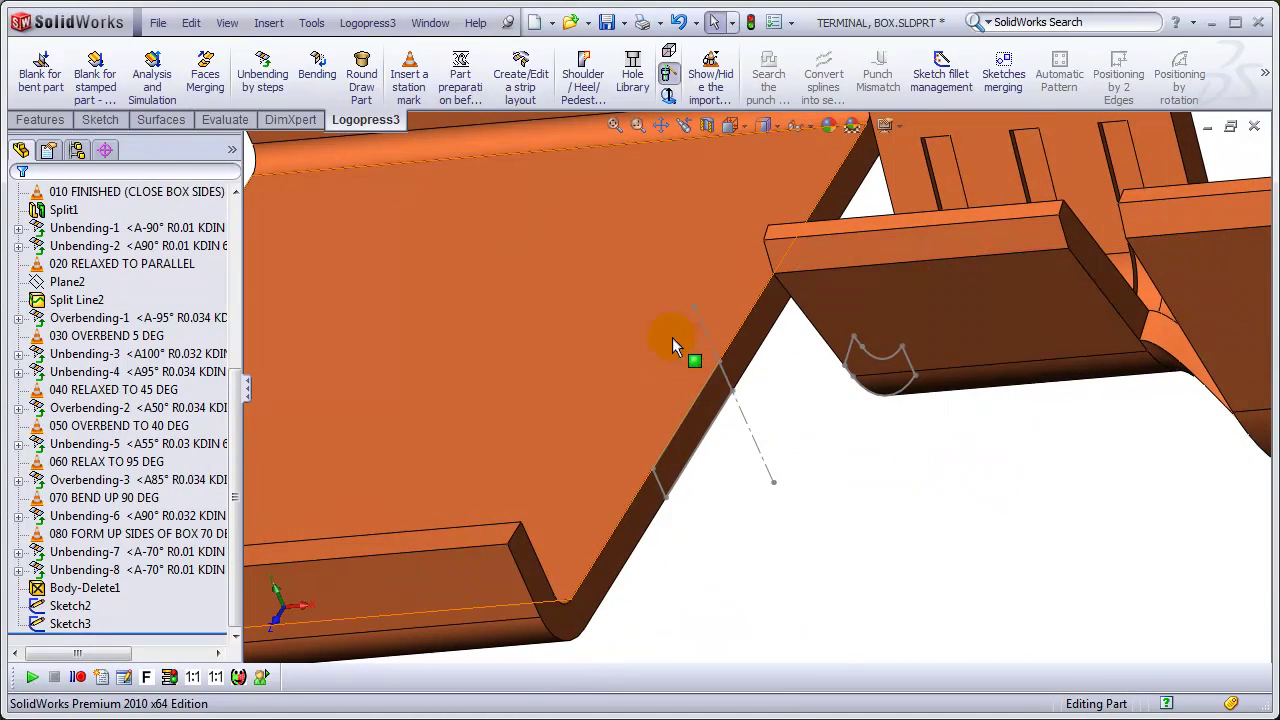
pyautogui.click(45, 120)
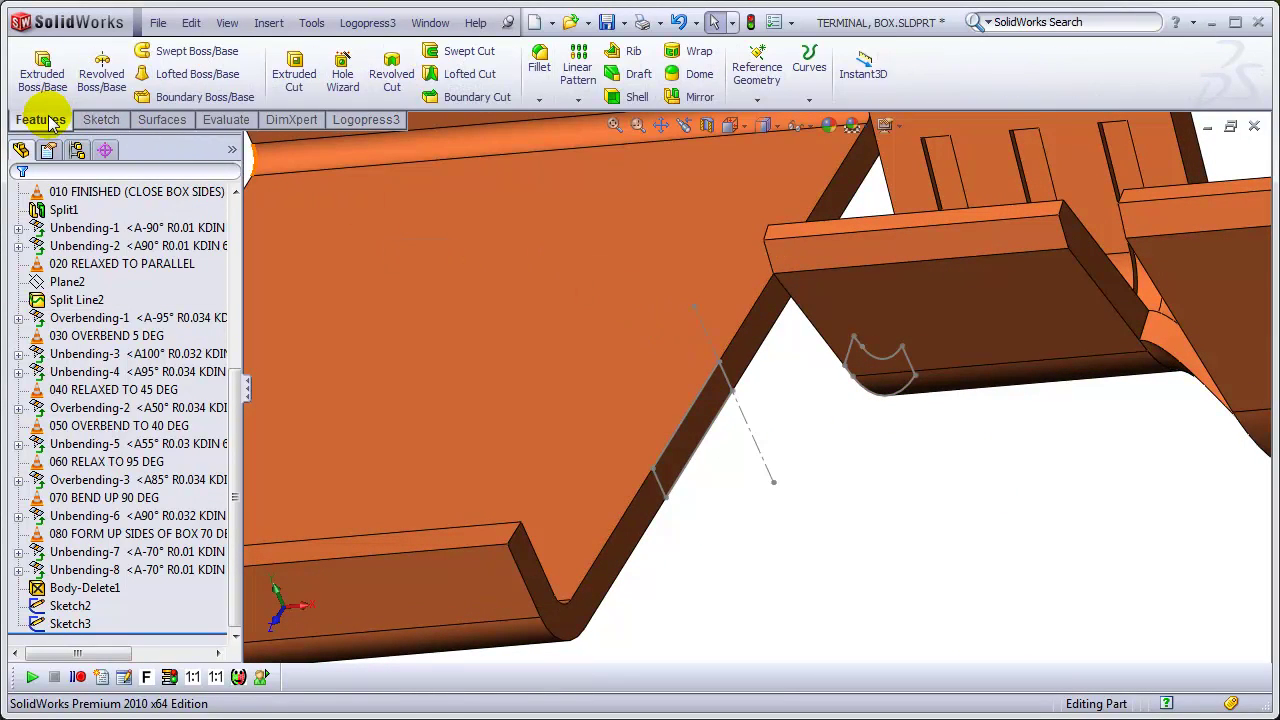
pyautogui.click(165, 74)
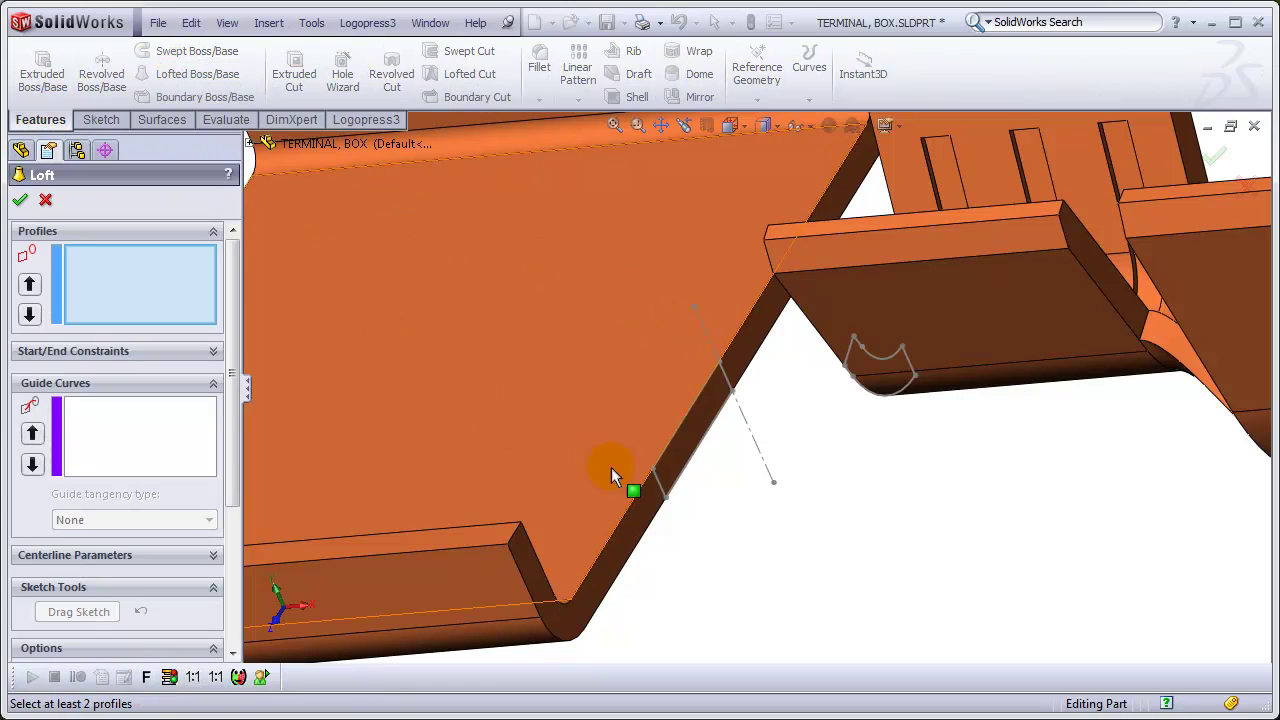
pyautogui.click(664, 492)
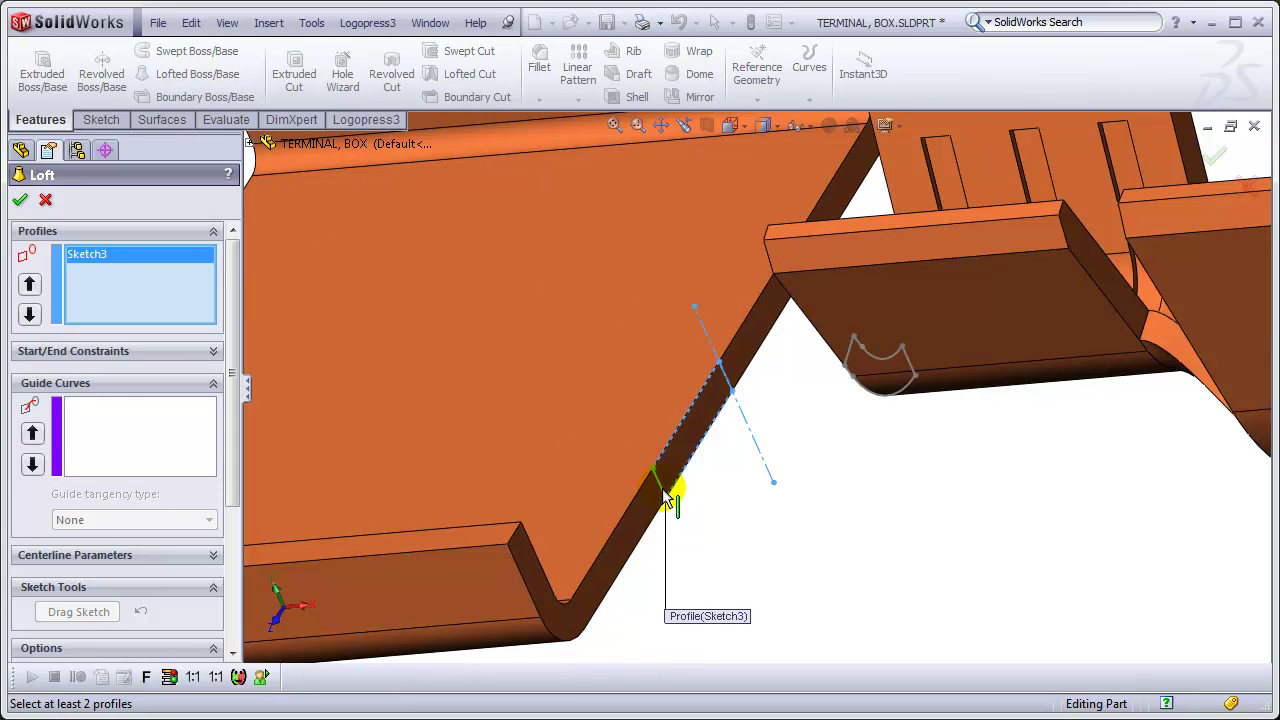
pyautogui.click(847, 366)
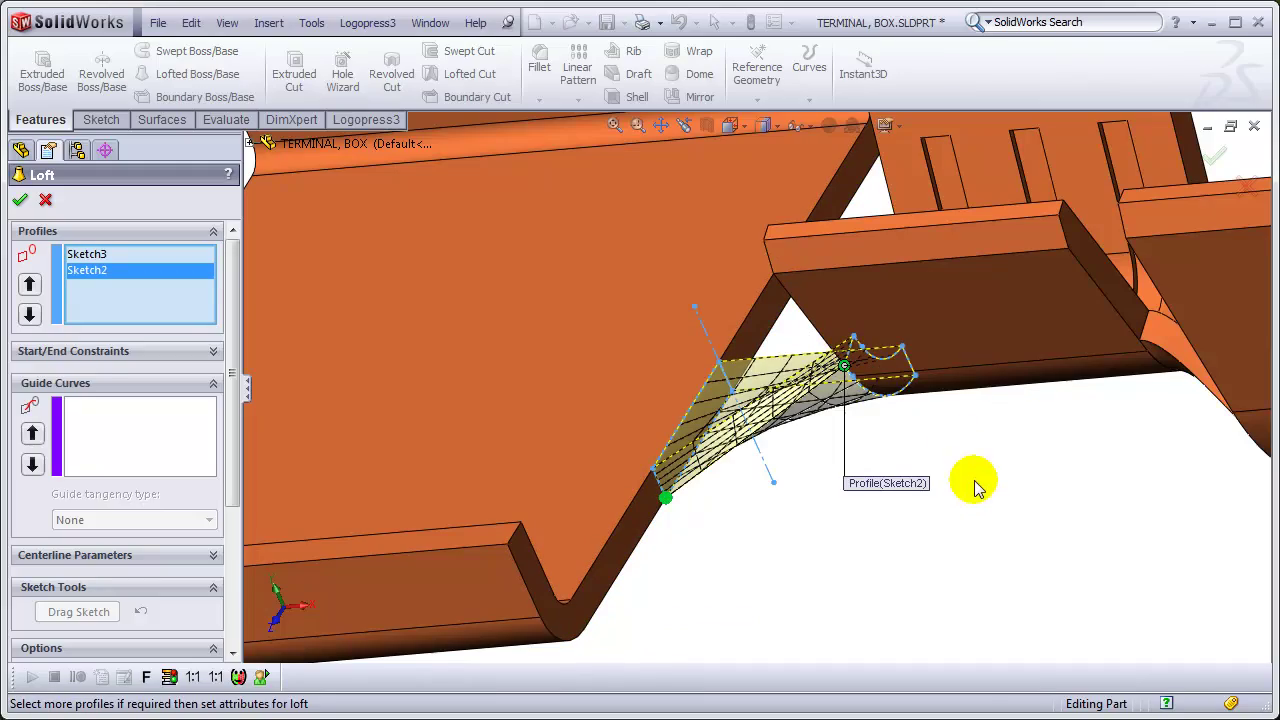
pyautogui.moveTo(971, 486); pyautogui.dragTo(1028, 354, button='middle')
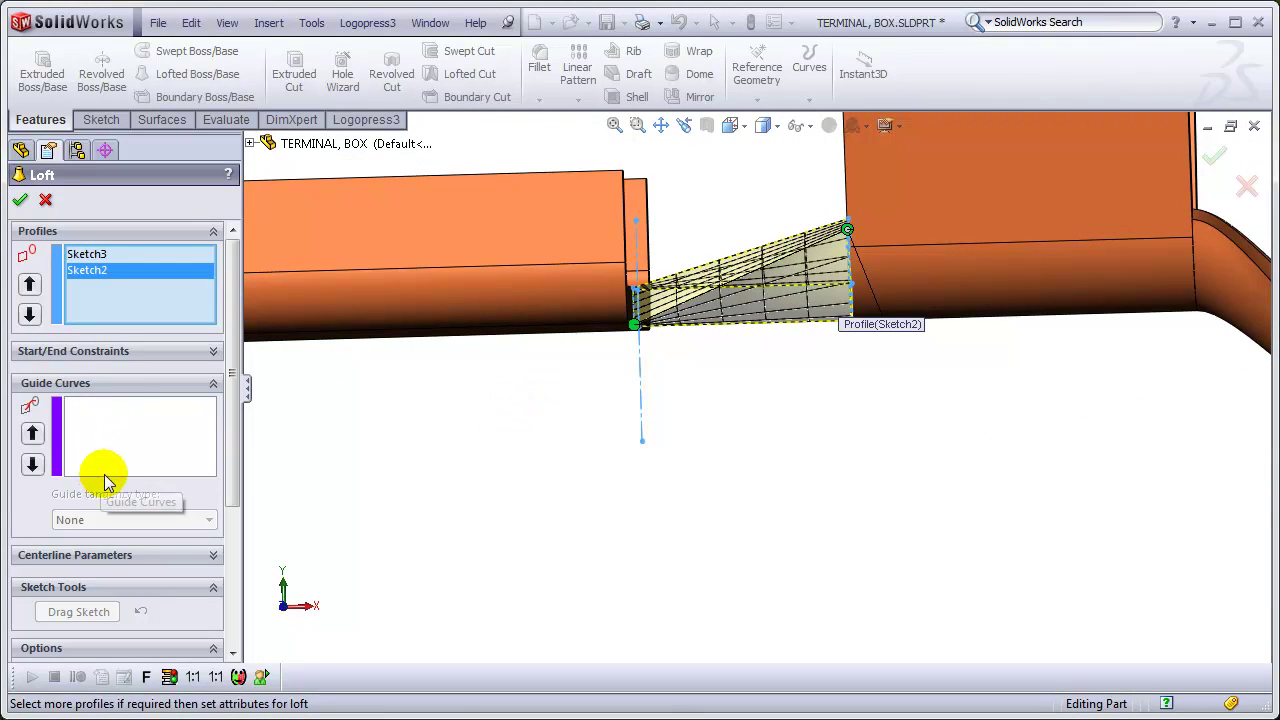
# - Set the loft's start and end constraints to Normal To Profile and accept Loft1
pyautogui.click(114, 350)
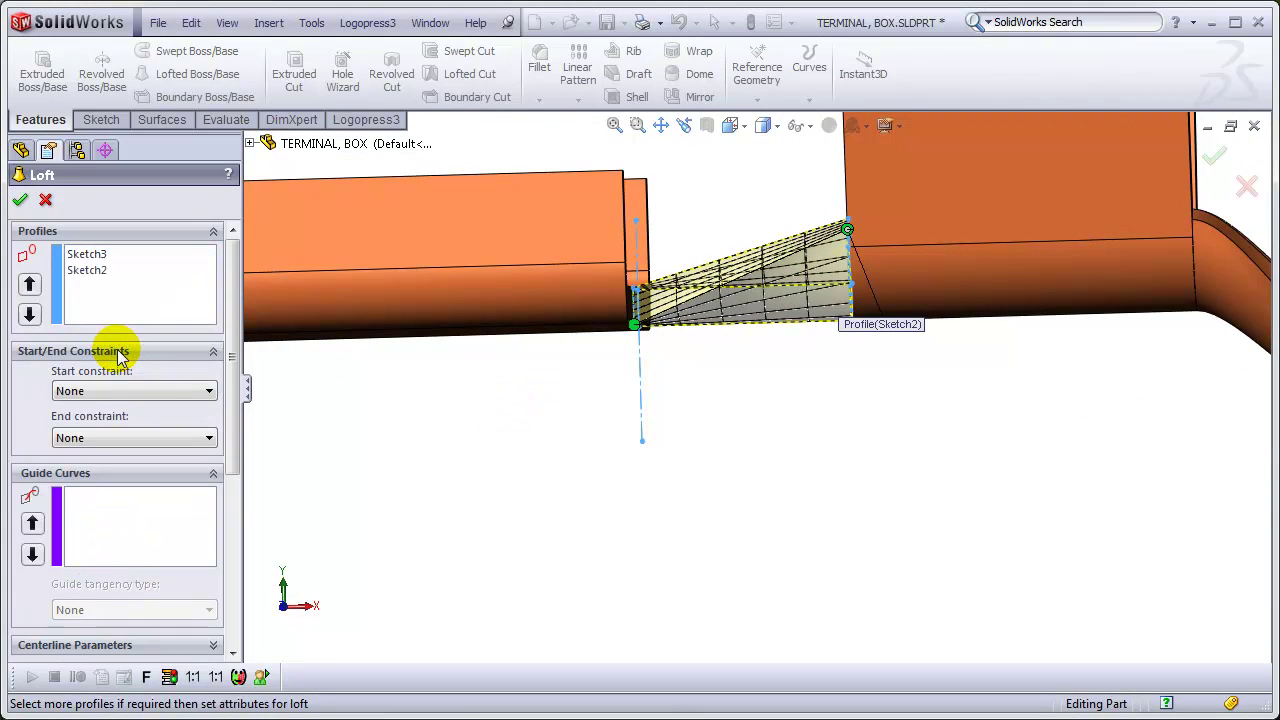
pyautogui.click(114, 391)
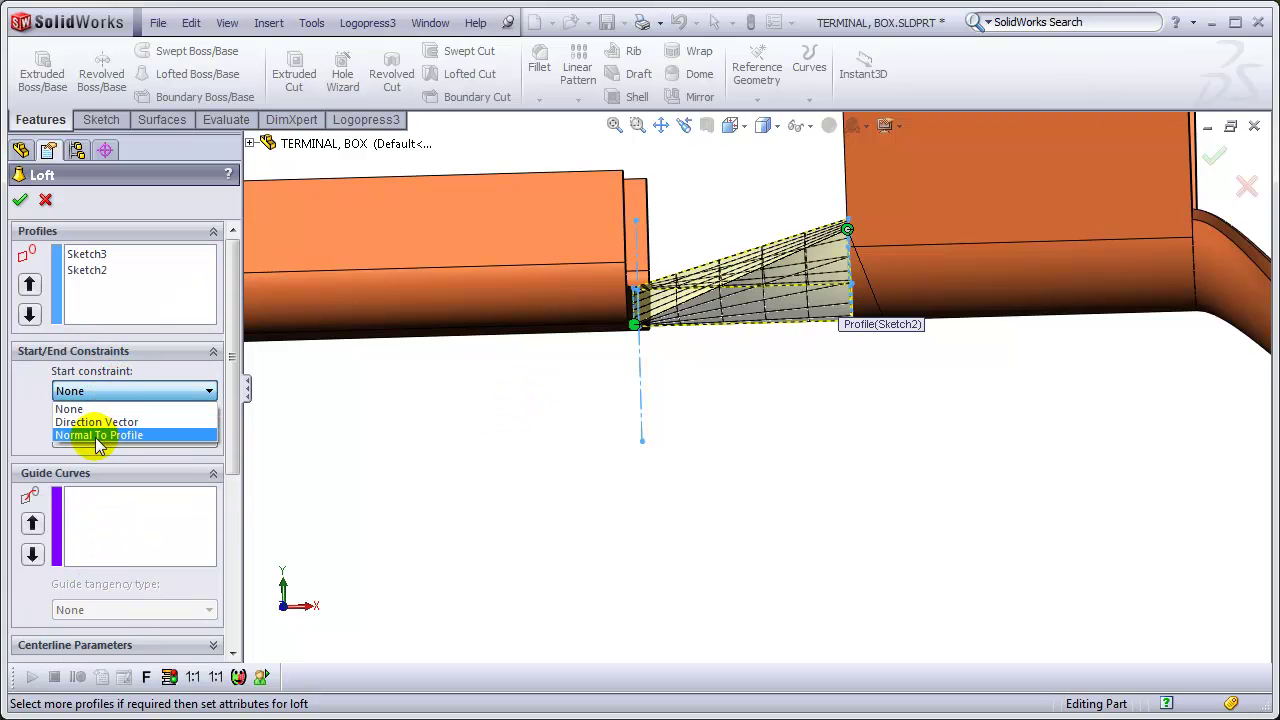
pyautogui.click(98, 437)
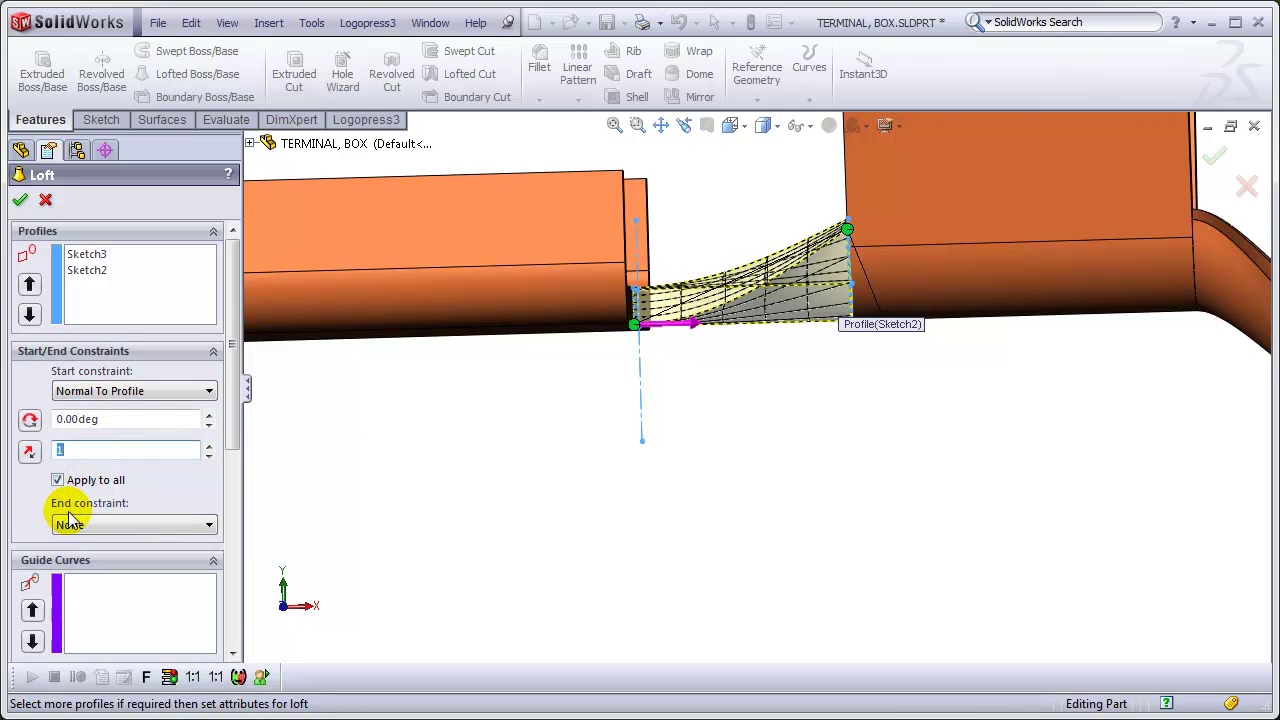
pyautogui.click(70, 525)
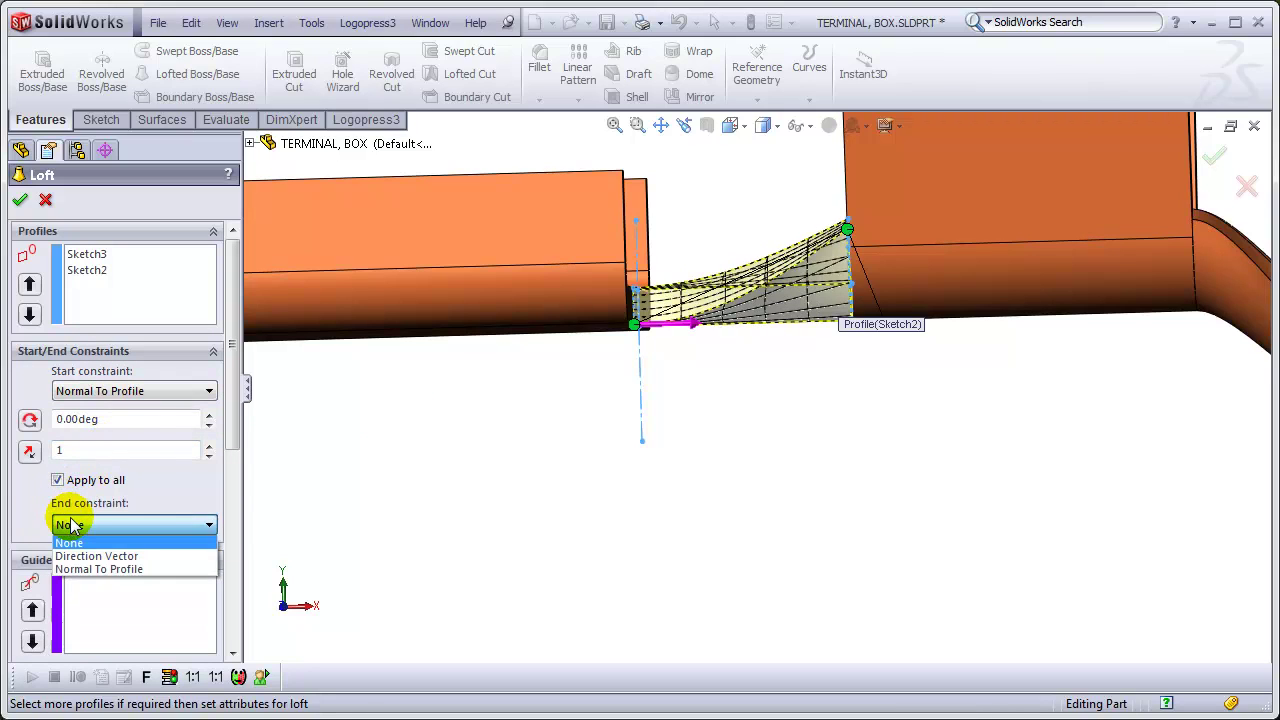
pyautogui.click(85, 569)
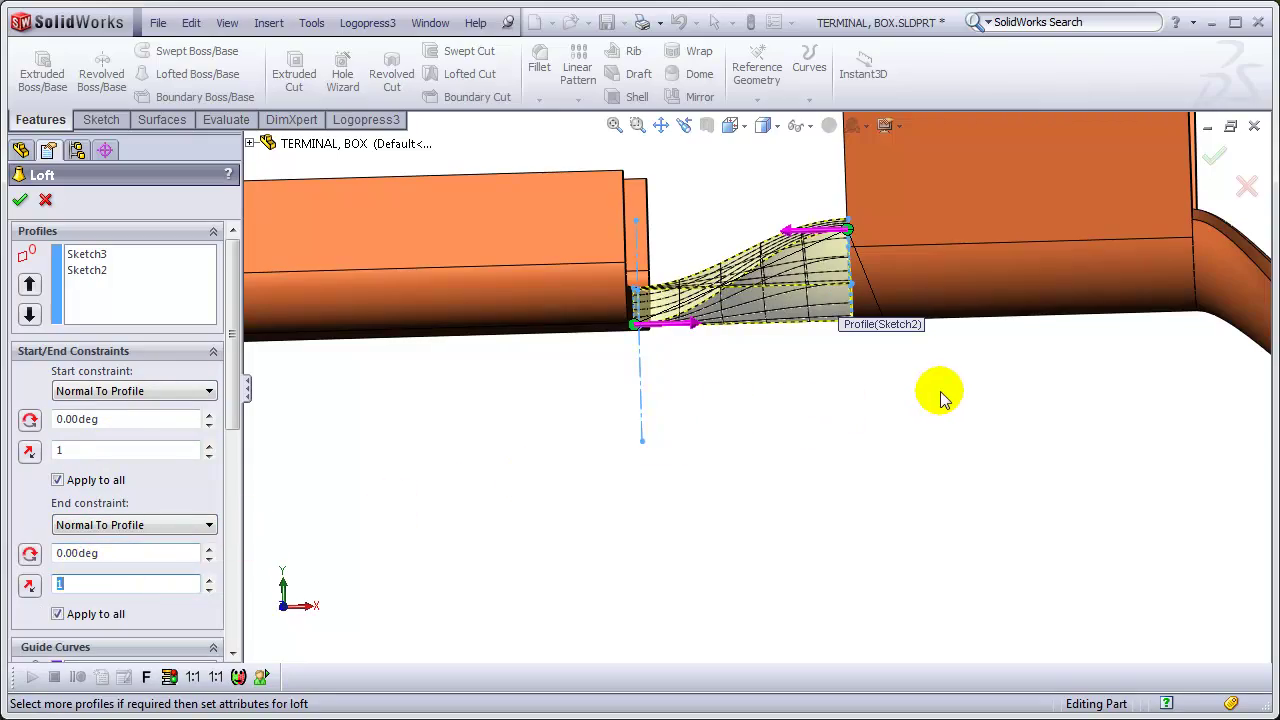
pyautogui.moveTo(937, 394); pyautogui.dragTo(930, 580, button='middle')
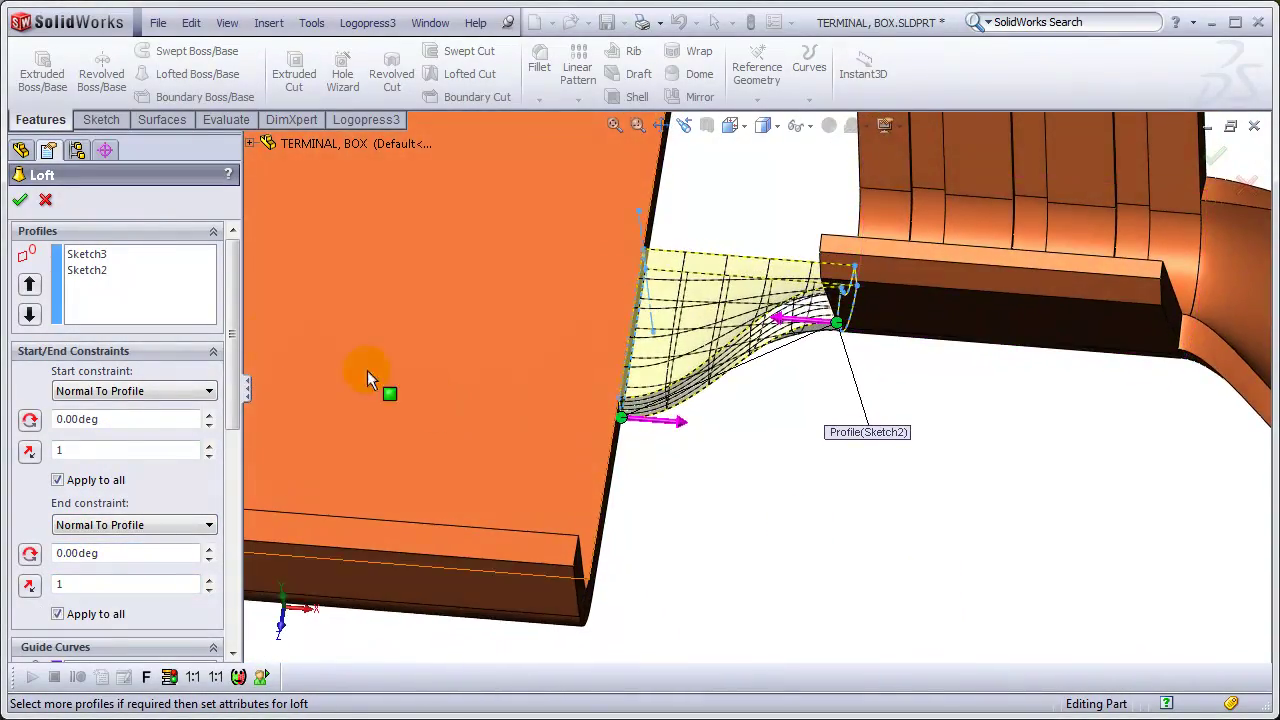
pyautogui.click(21, 203)
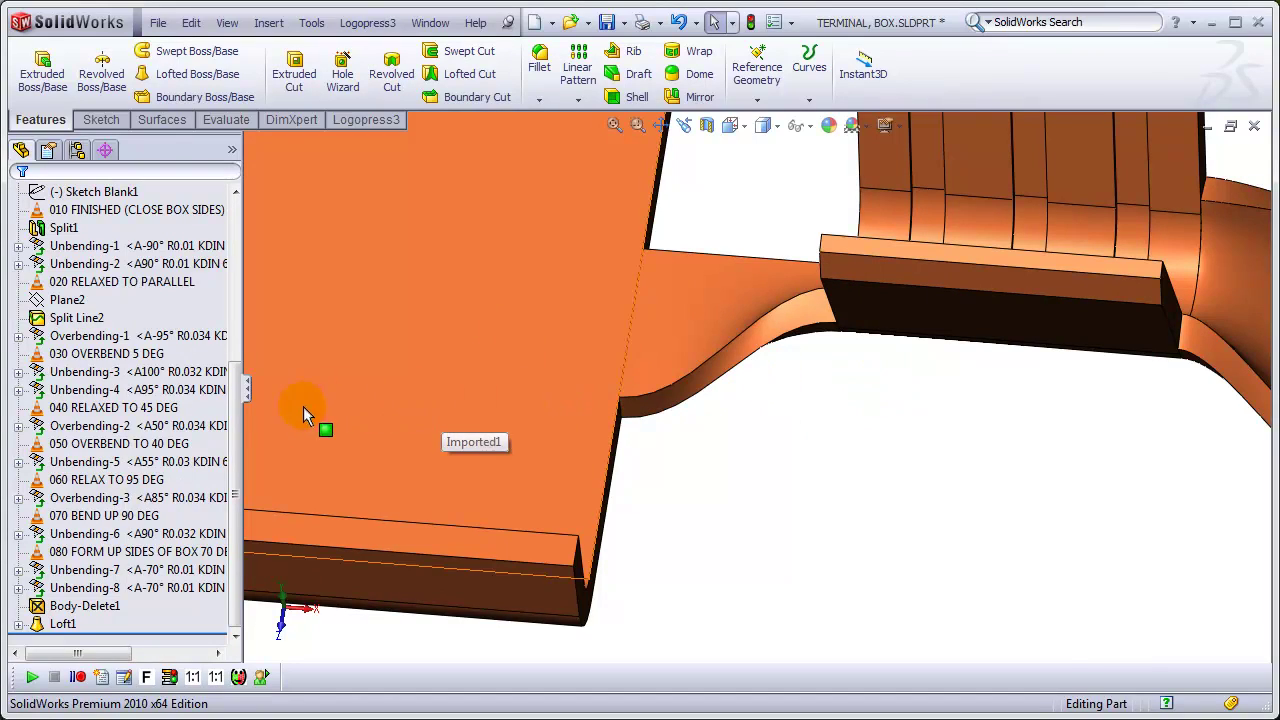
# - Edit Loft1 and uncheck Merge result so the loft stays a separate body
pyautogui.click(79, 622)
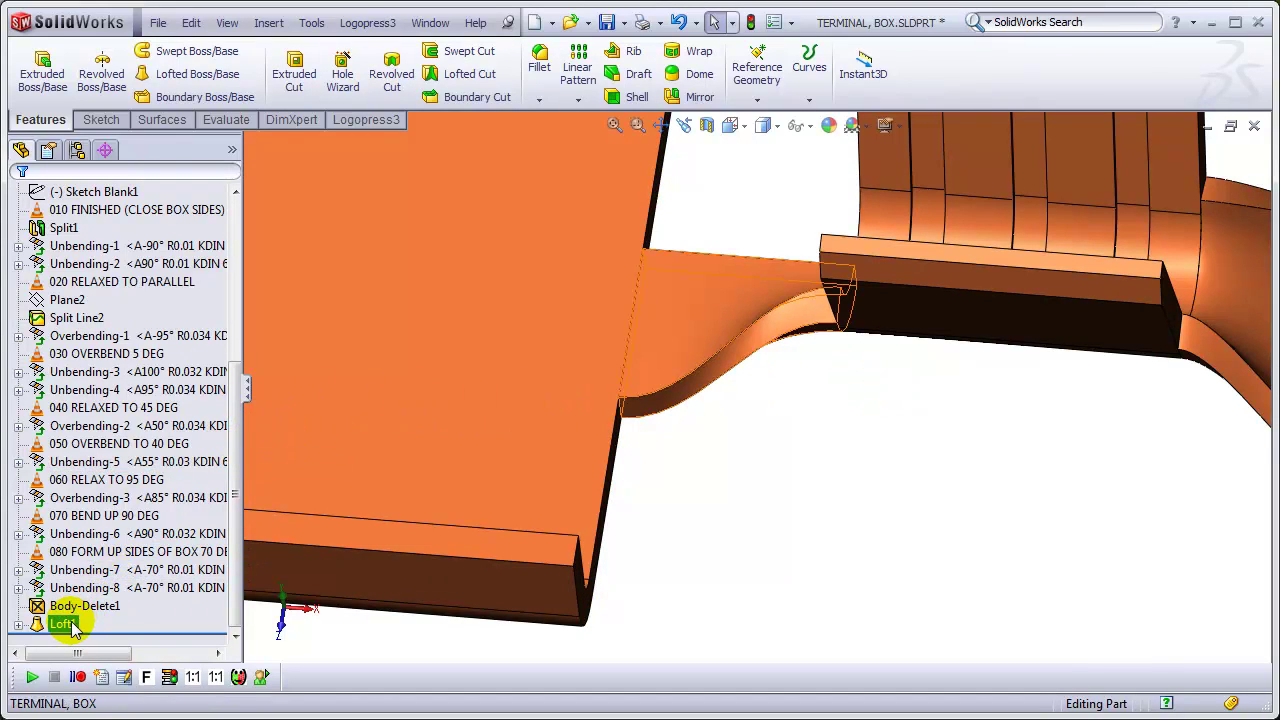
pyautogui.click(80, 582)
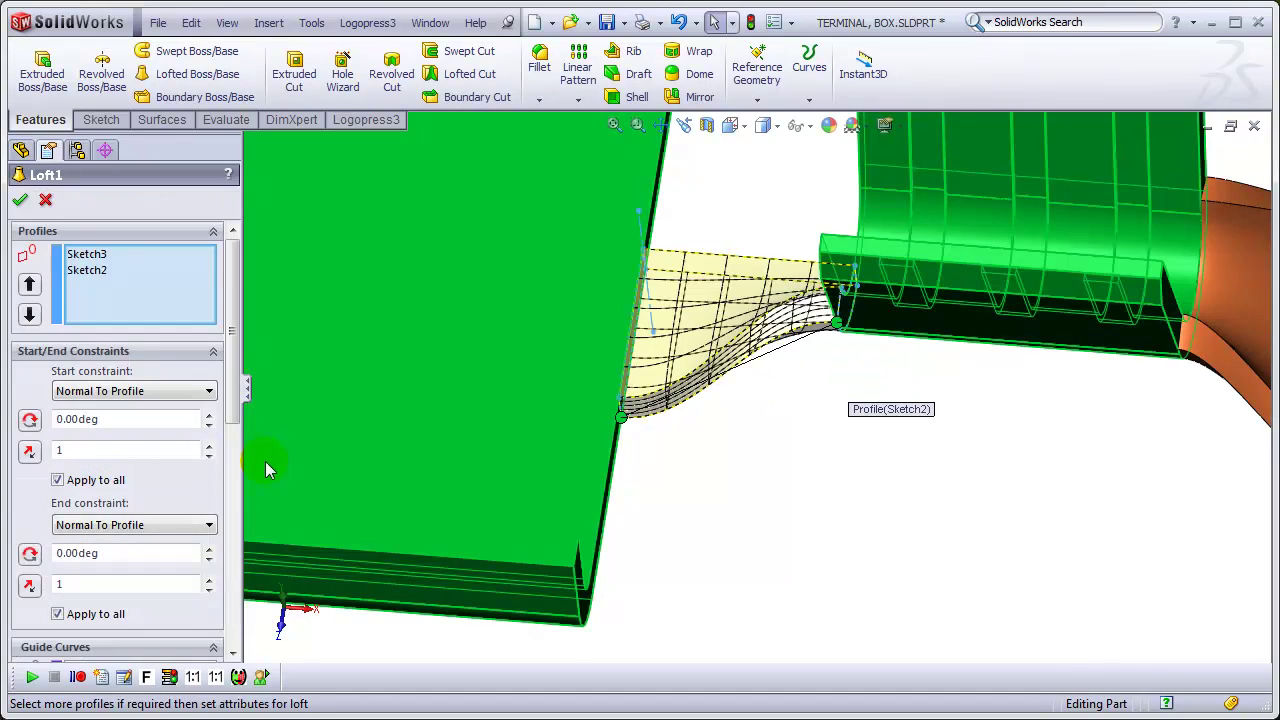
pyautogui.moveTo(230, 371); pyautogui.dragTo(257, 623)
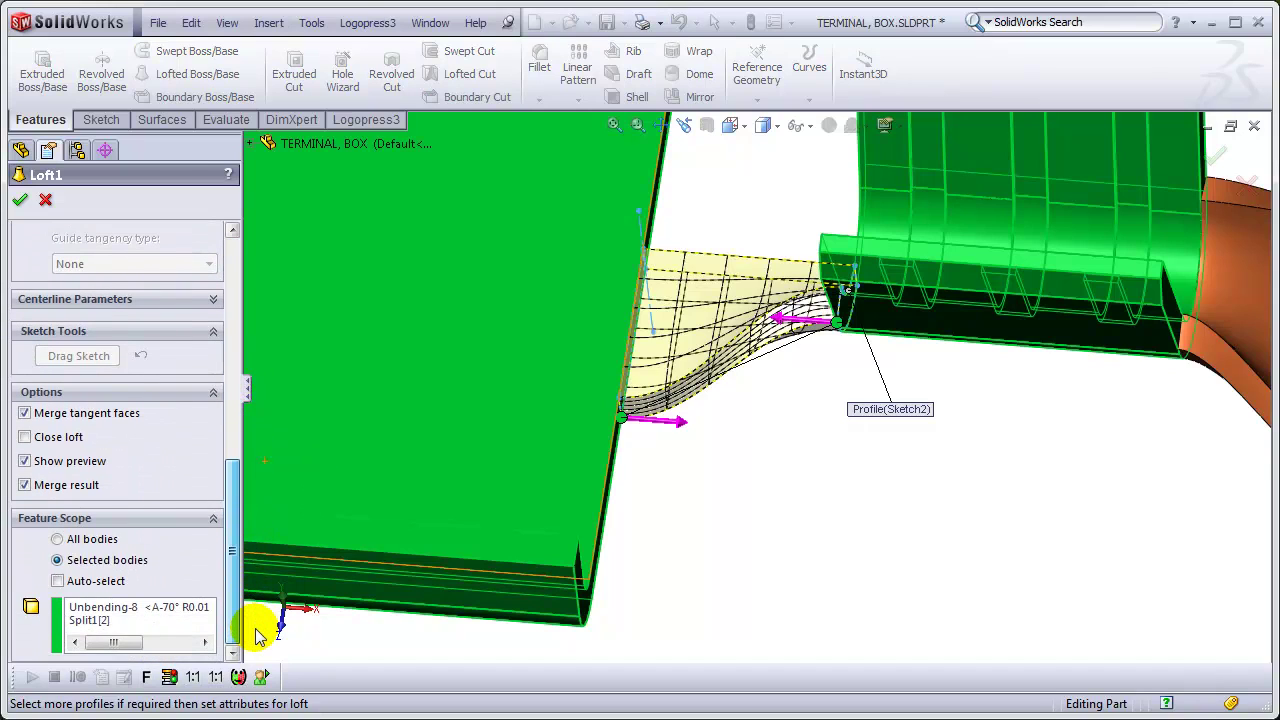
pyautogui.click(24, 485)
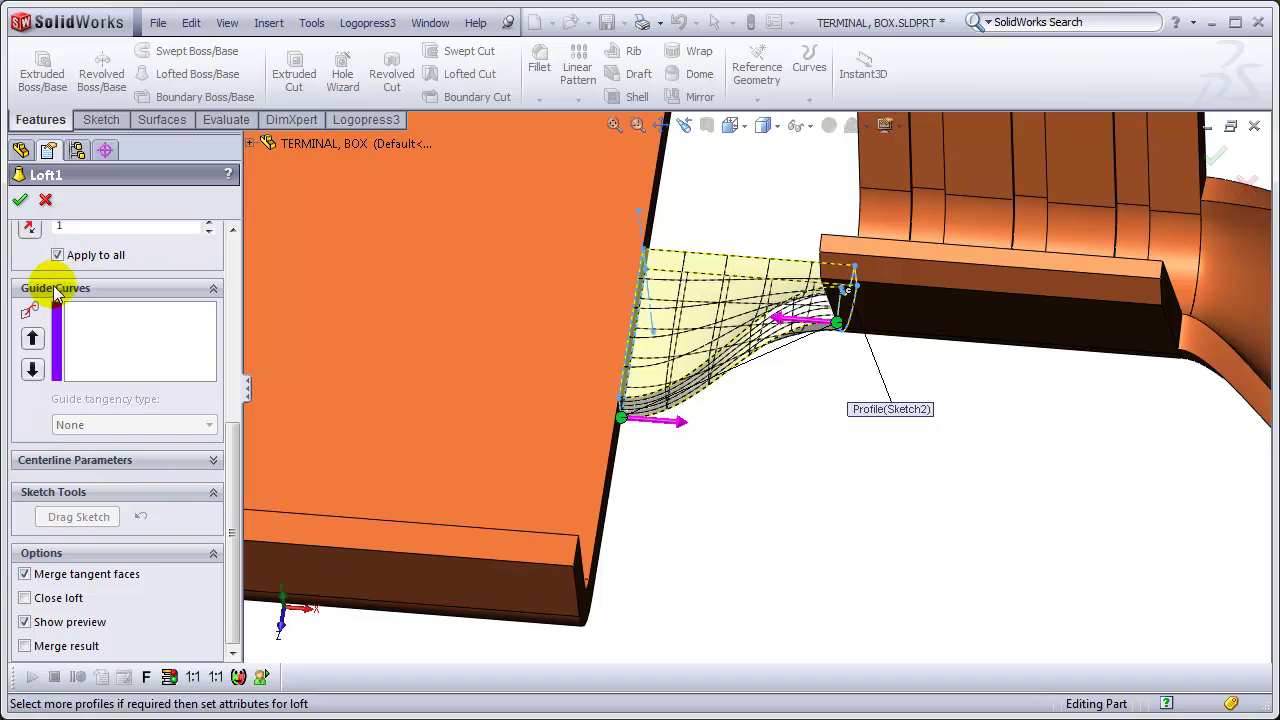
pyautogui.click(20, 199)
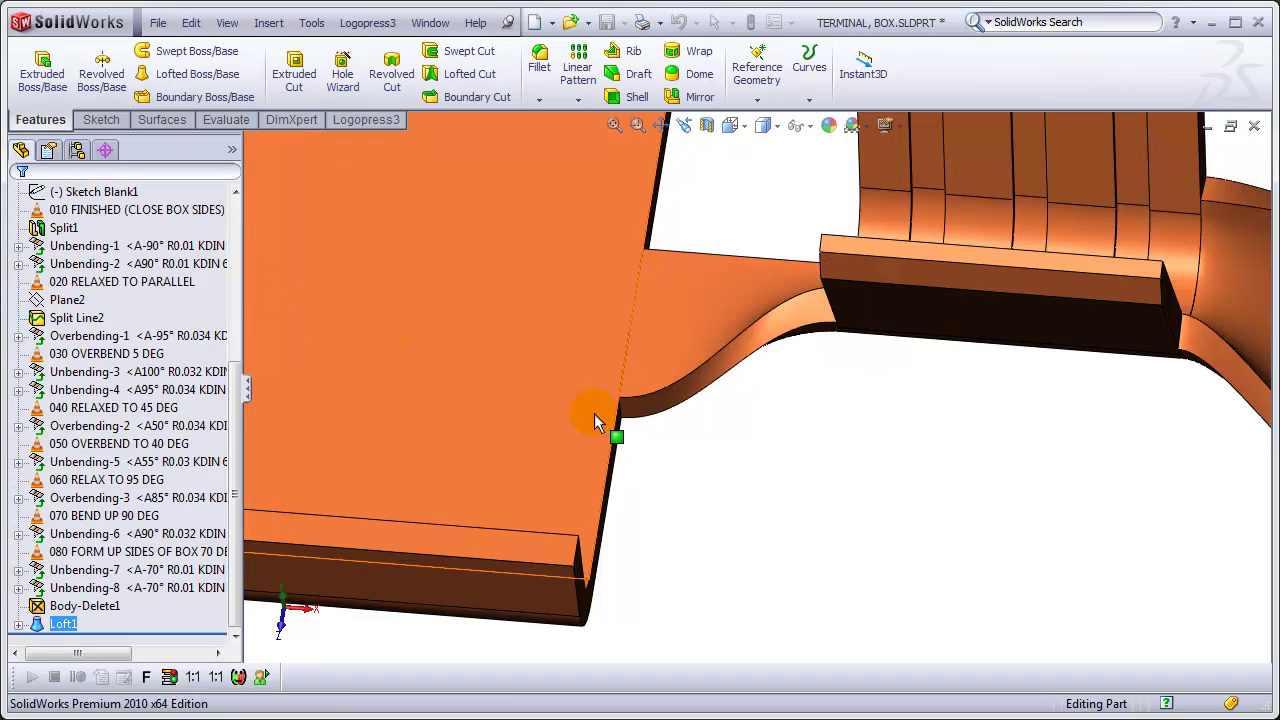
pyautogui.scroll(3, 847, 443)
pyautogui.moveTo(847, 443); pyautogui.dragTo(1000, 580, button='middle')
pyautogui.scroll(-3, 997, 409)
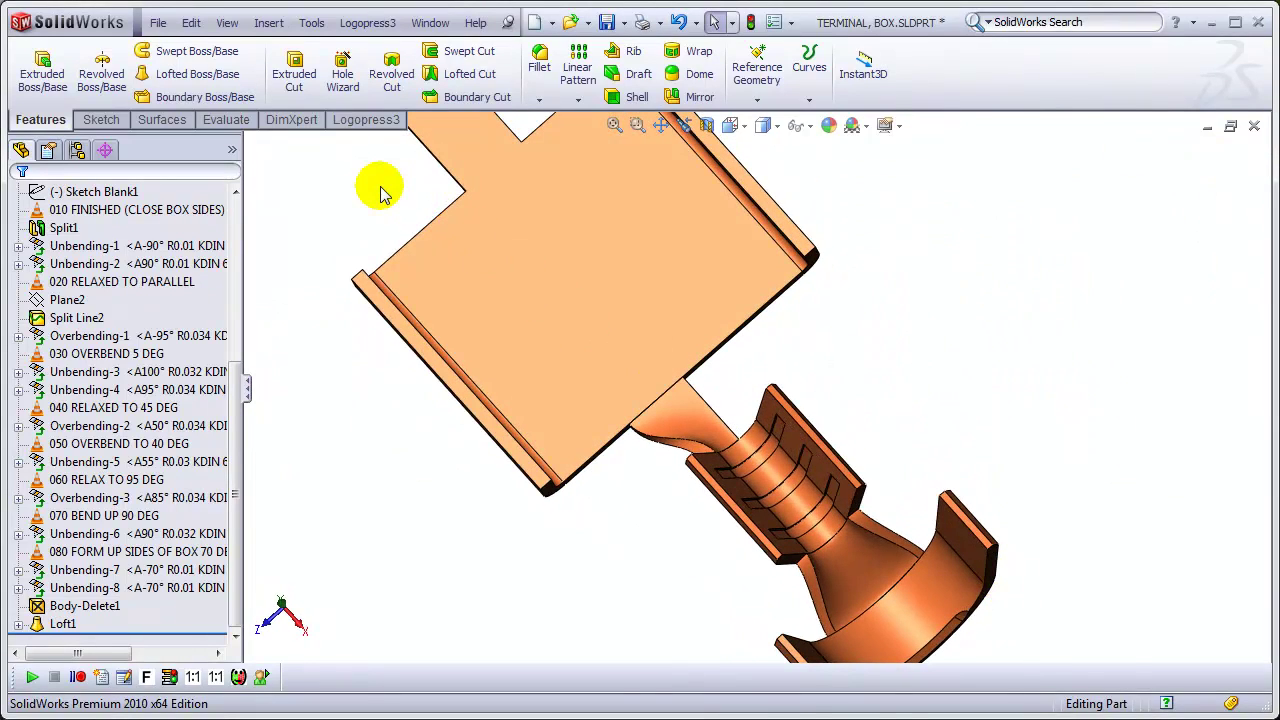
# - Mirror the Loft1 body about the part face, creating Mirror1
pyautogui.press('s')
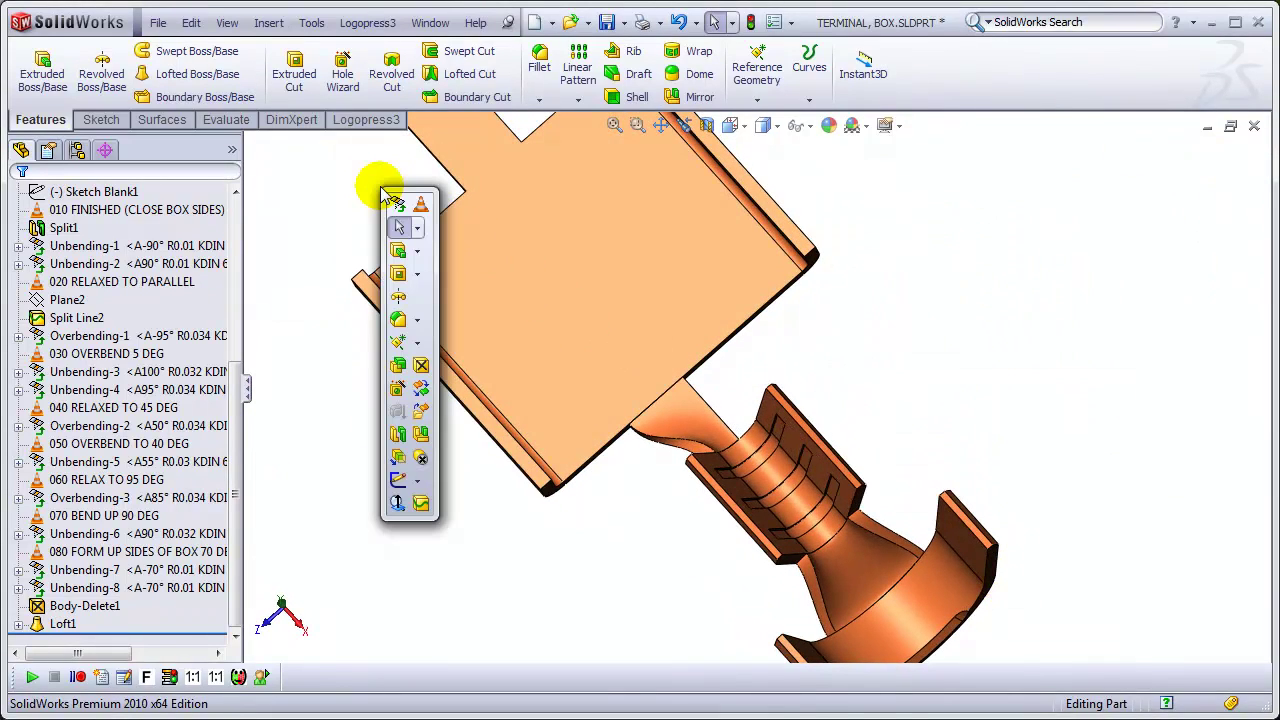
pyautogui.click(422, 440)
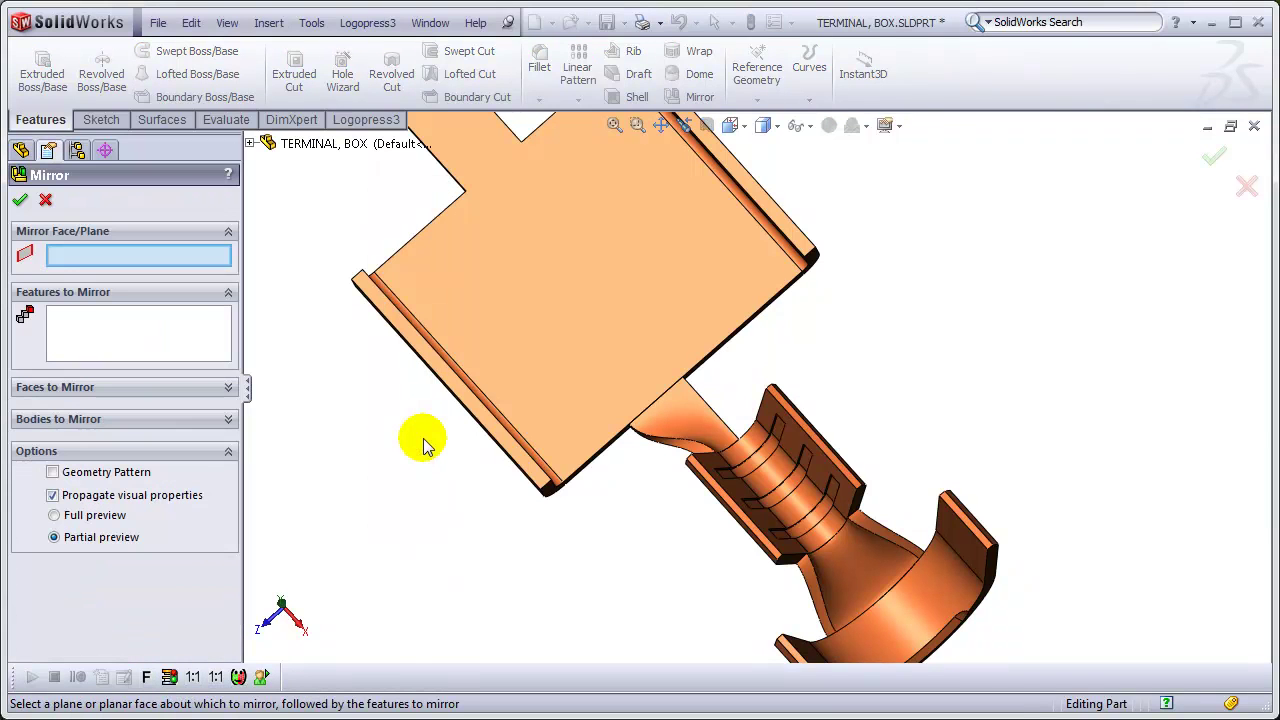
pyautogui.moveTo(900, 391); pyautogui.dragTo(749, 423, button='middle')
pyautogui.click(733, 400)
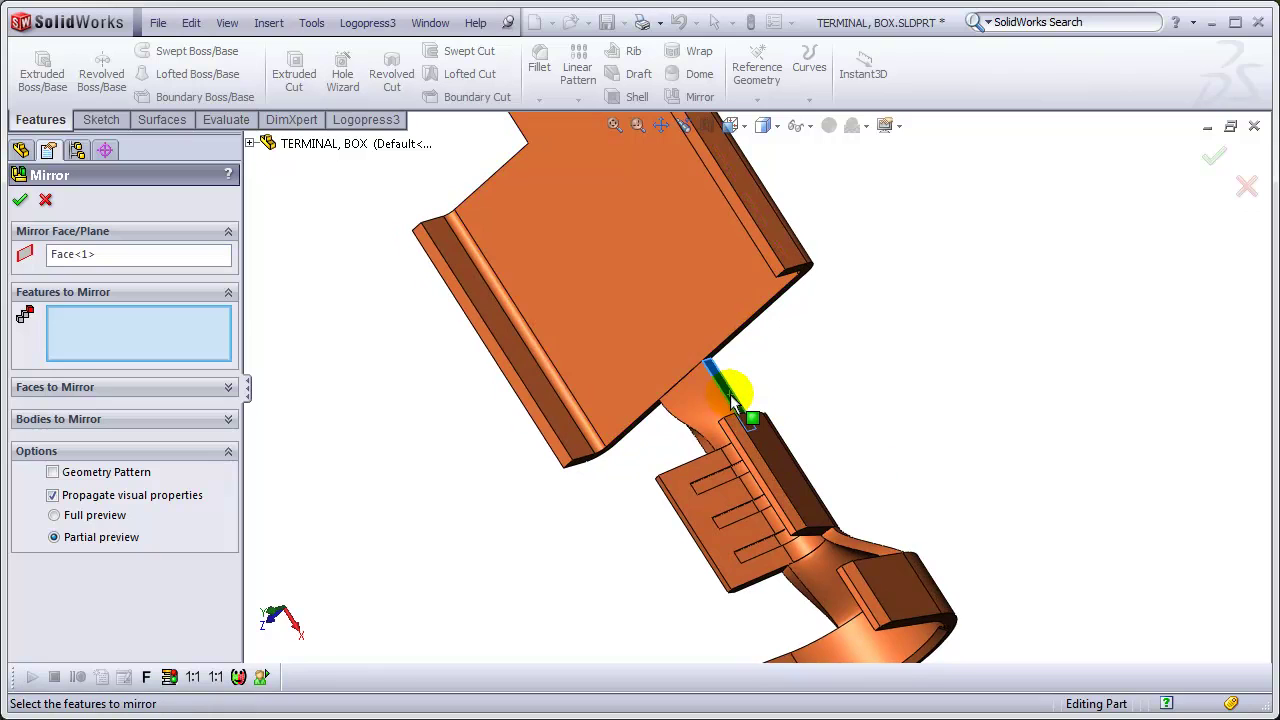
pyautogui.click(110, 418)
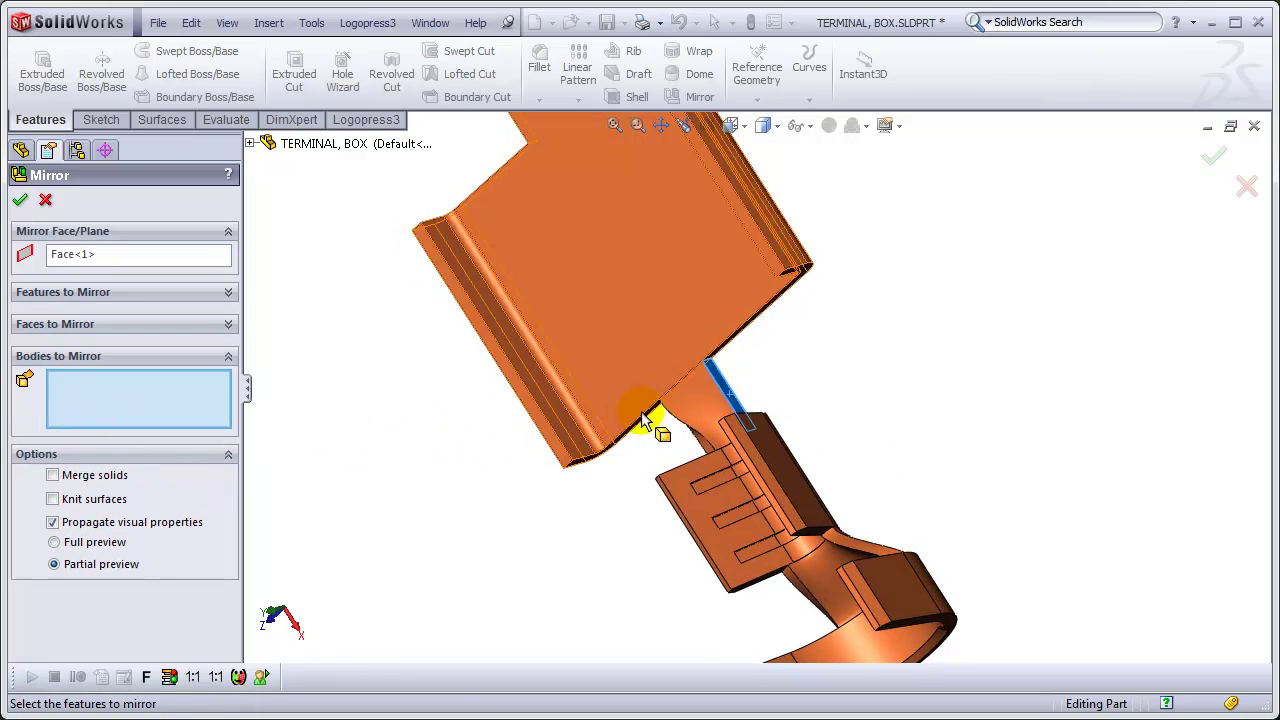
pyautogui.click(697, 413)
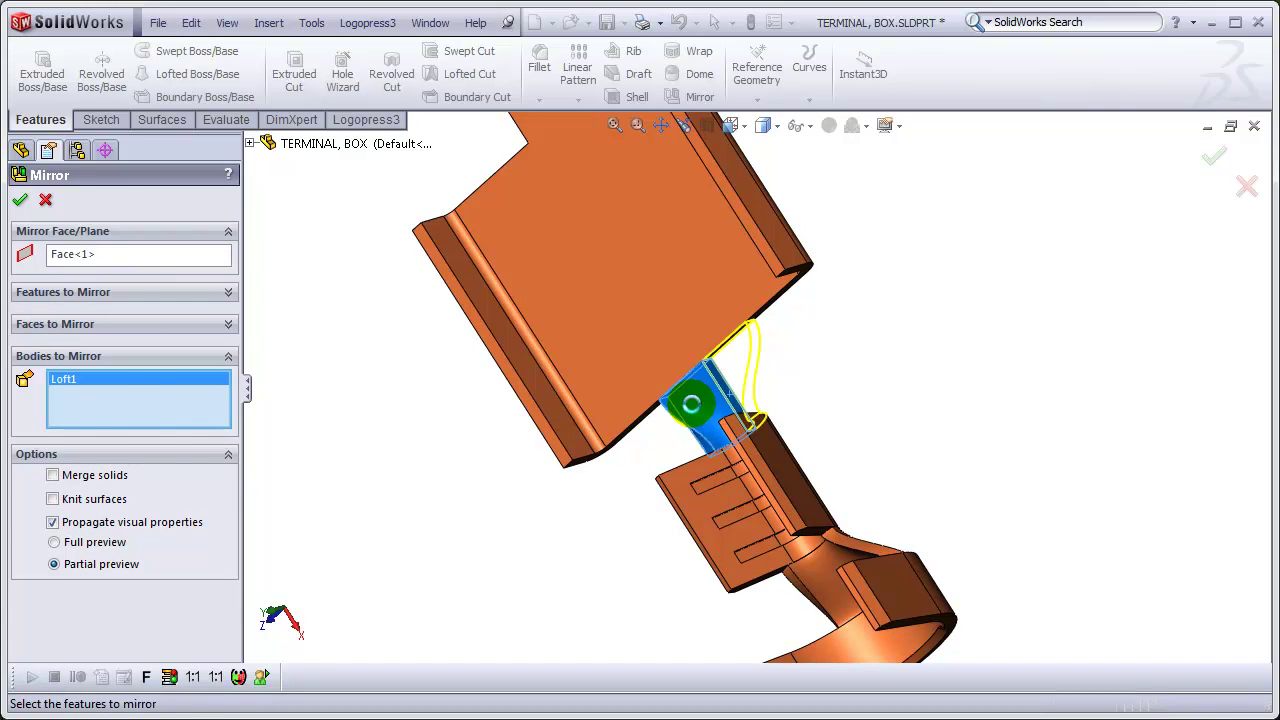
pyautogui.rightClick(691, 404)
pyautogui.moveTo(897, 420); pyautogui.dragTo(632, 313, button='middle')
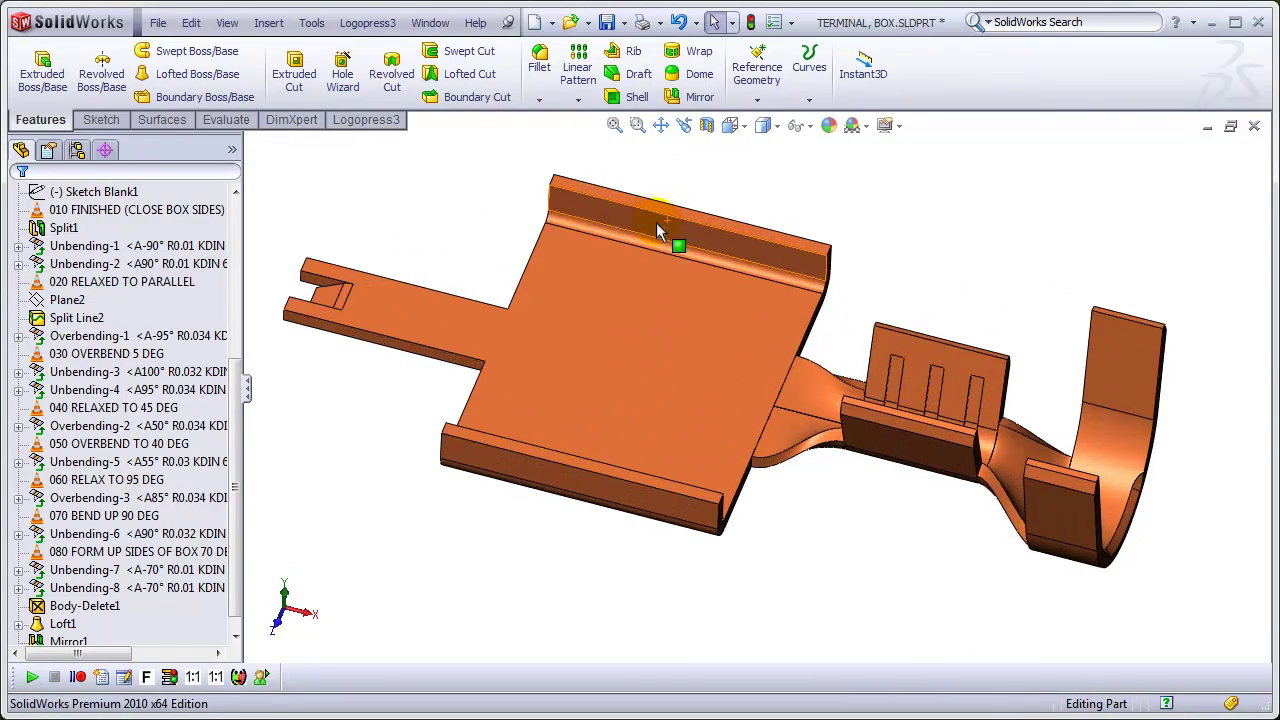
pyautogui.click(808, 512)
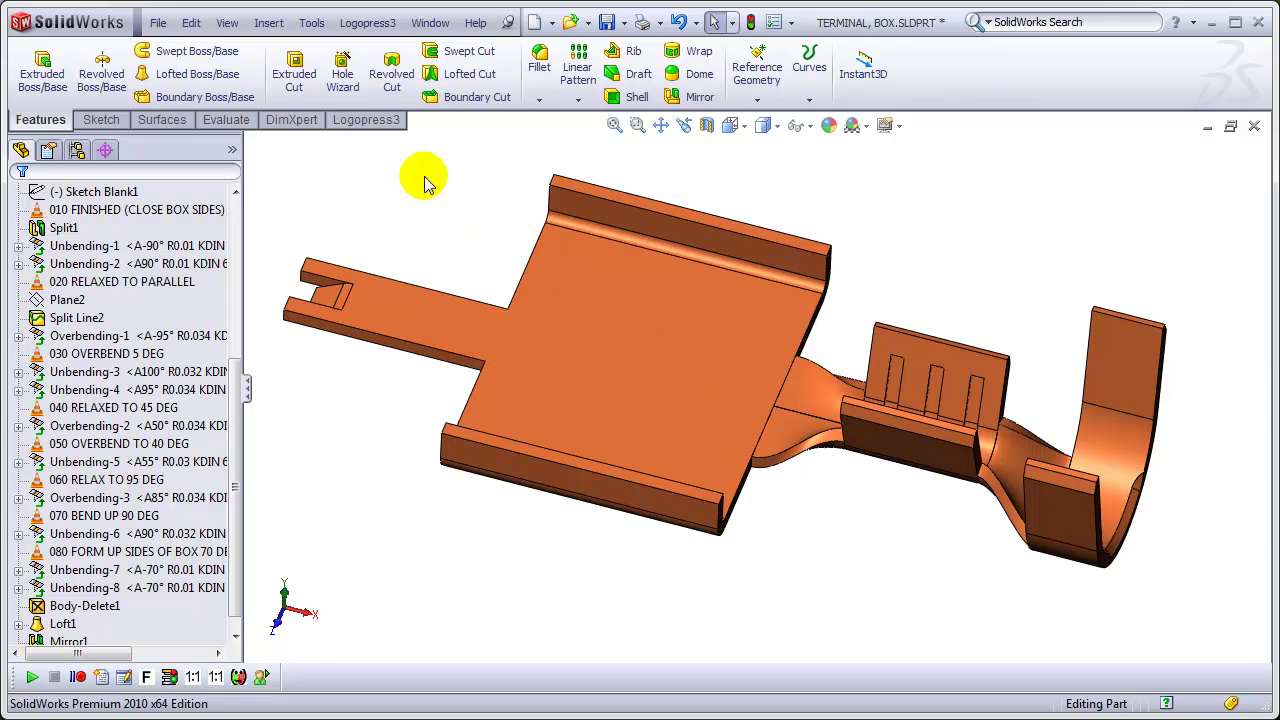
# - Insert a Logopress3 station mark after Mirror1
pyautogui.click(270, 24)
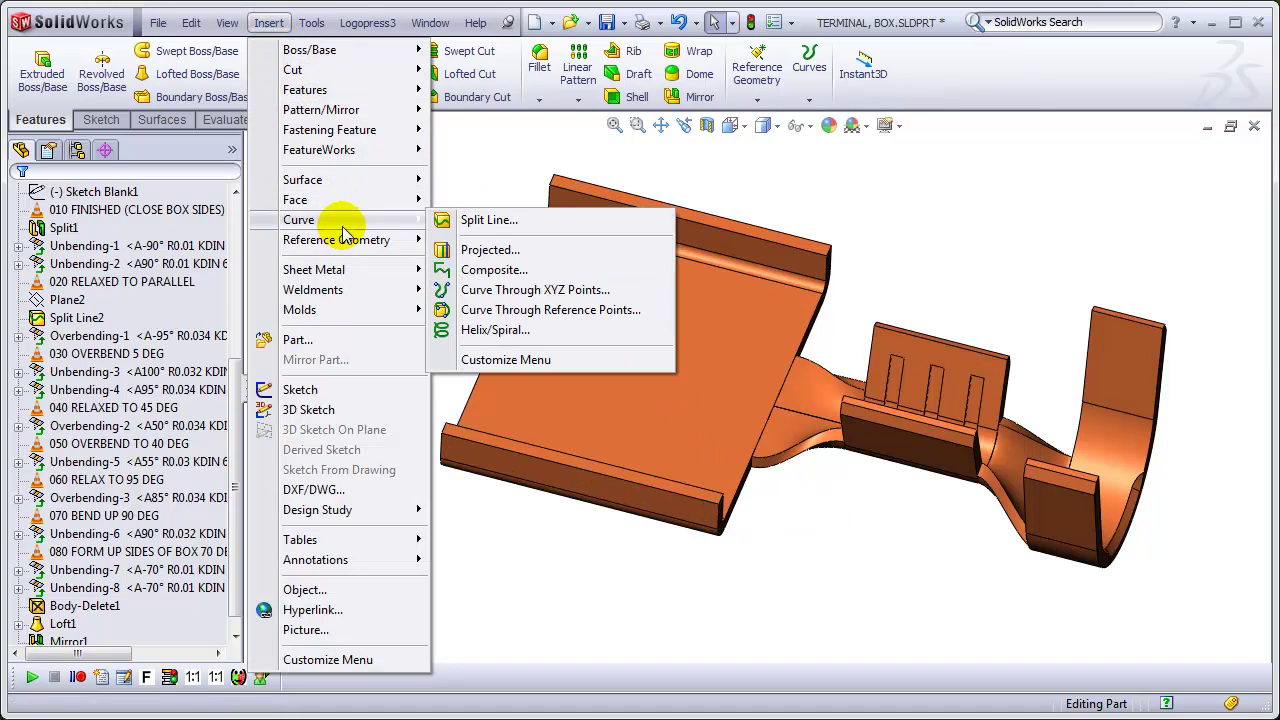
pyautogui.click(500, 162)
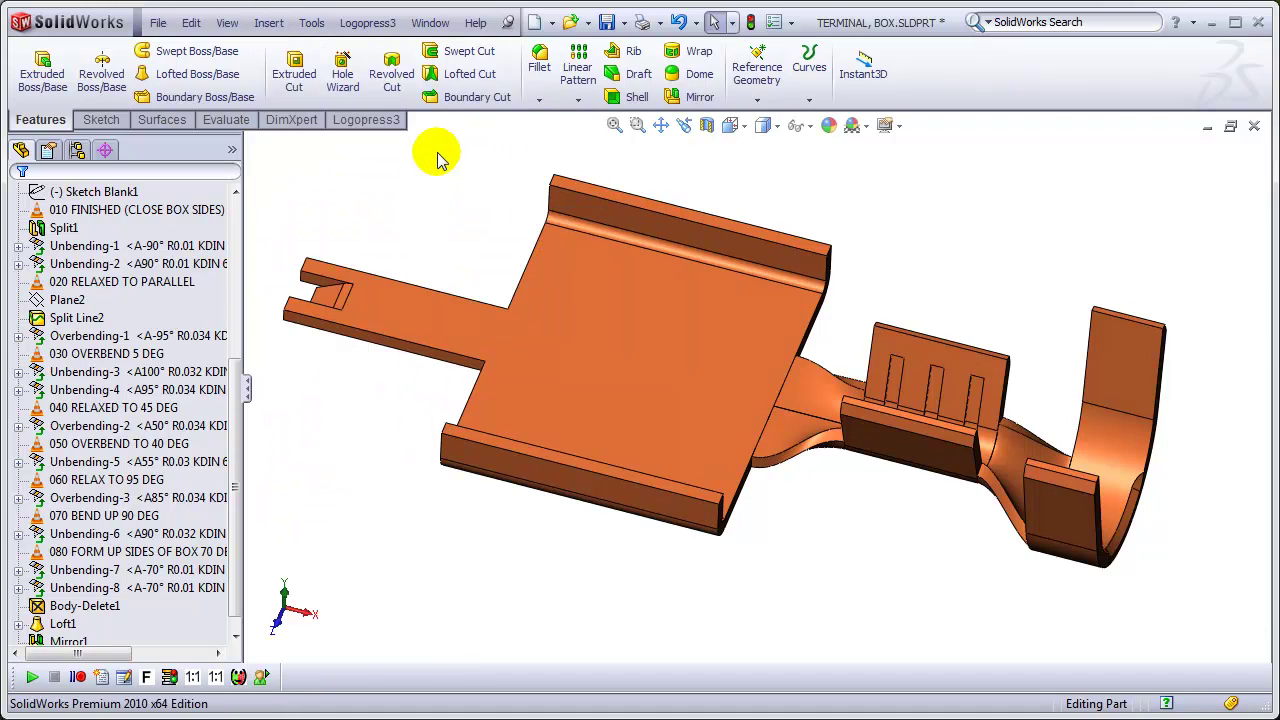
pyautogui.click(368, 124)
pyautogui.click(409, 78)
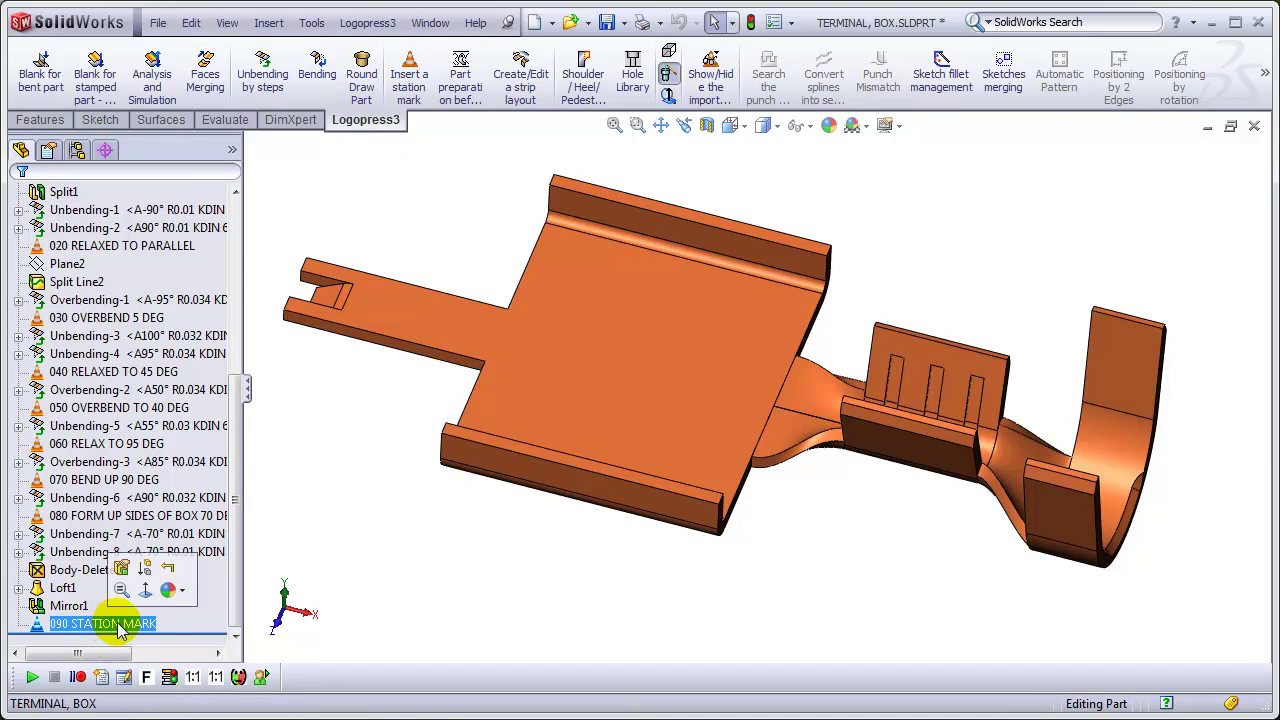
# - Rename the station mark to '090 FORM UP SHORT SIDES OF BOX'
pyautogui.click(150, 623)
pyautogui.moveTo(163, 623); pyautogui.dragTo(78, 626)
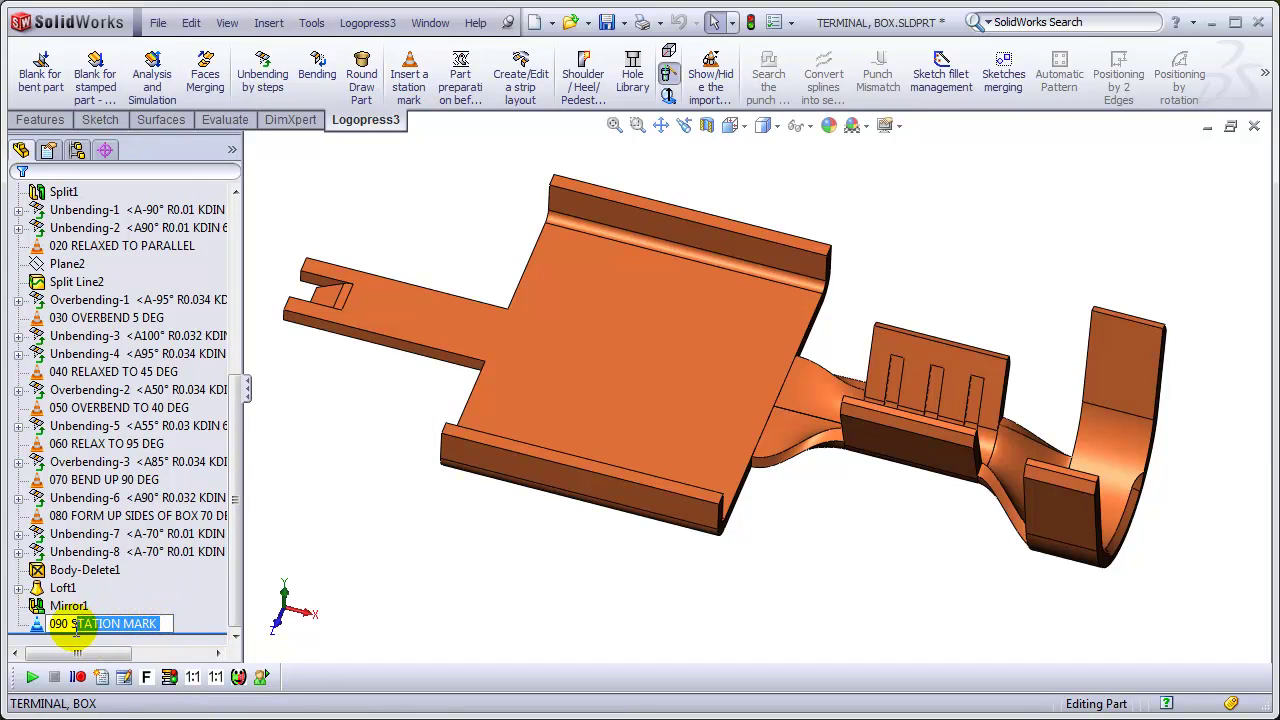
pyautogui.press('BackSpace')
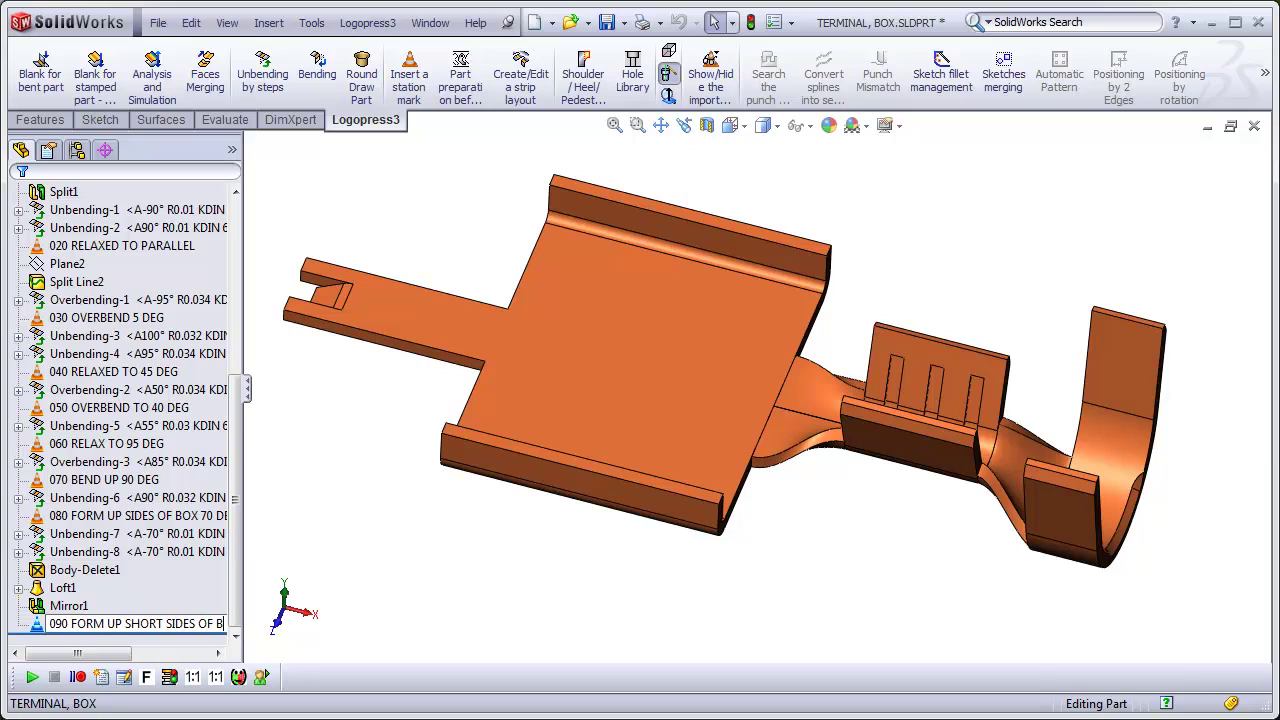
pyautogui.press('Return')
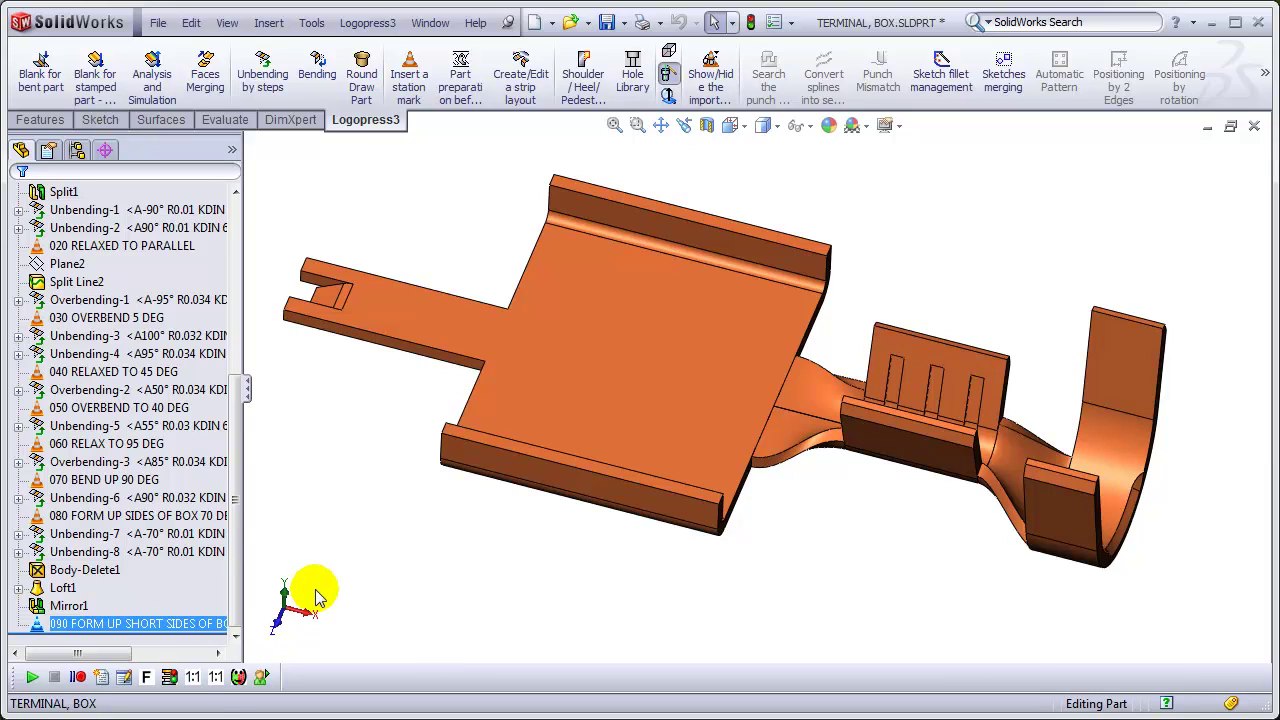